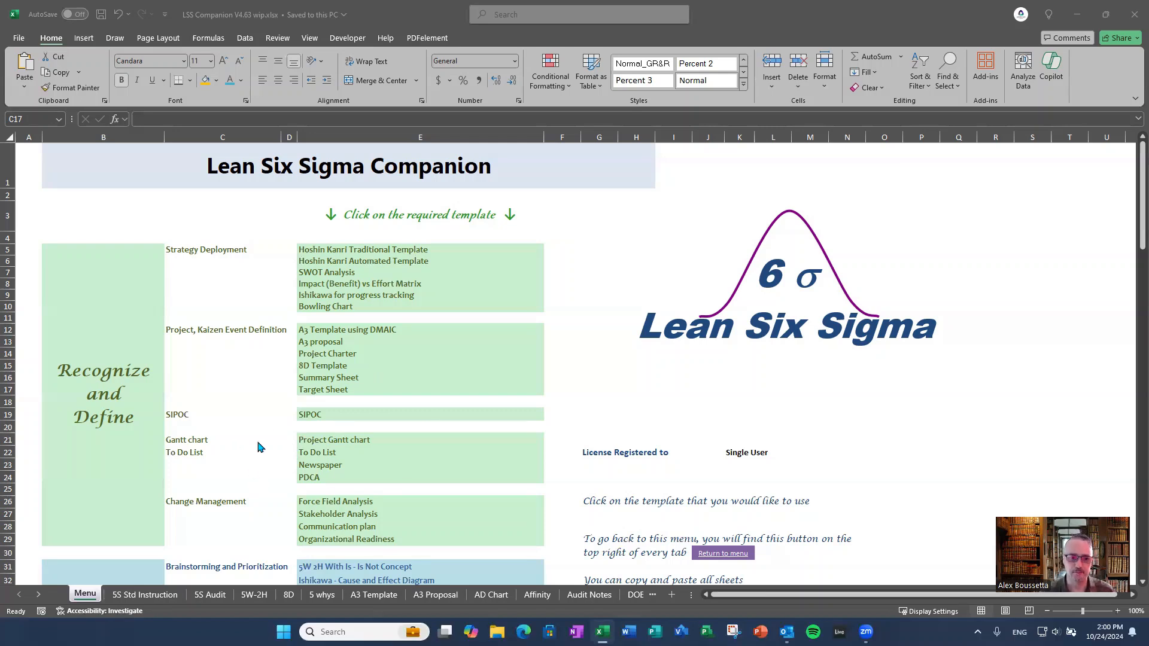
# Step: Open the Scatter Plot template with link to regression instructions, listed in the Analyze section under Trends and Correlations
pyautogui.click(217, 386)
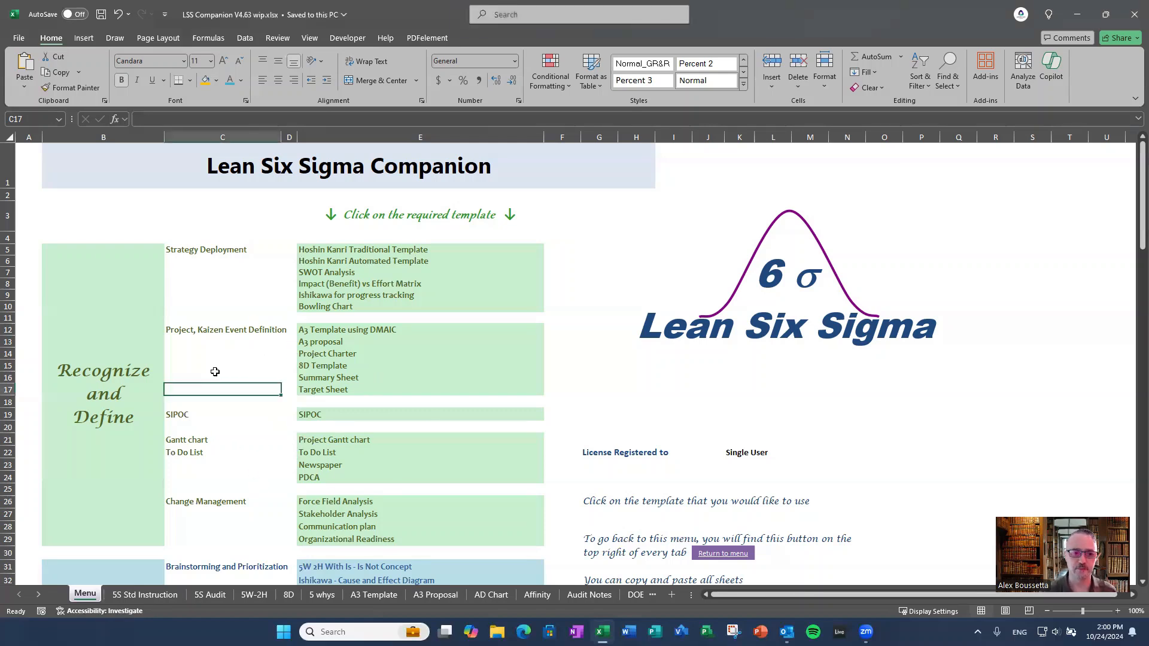
pyautogui.scroll(-9, 213, 361)
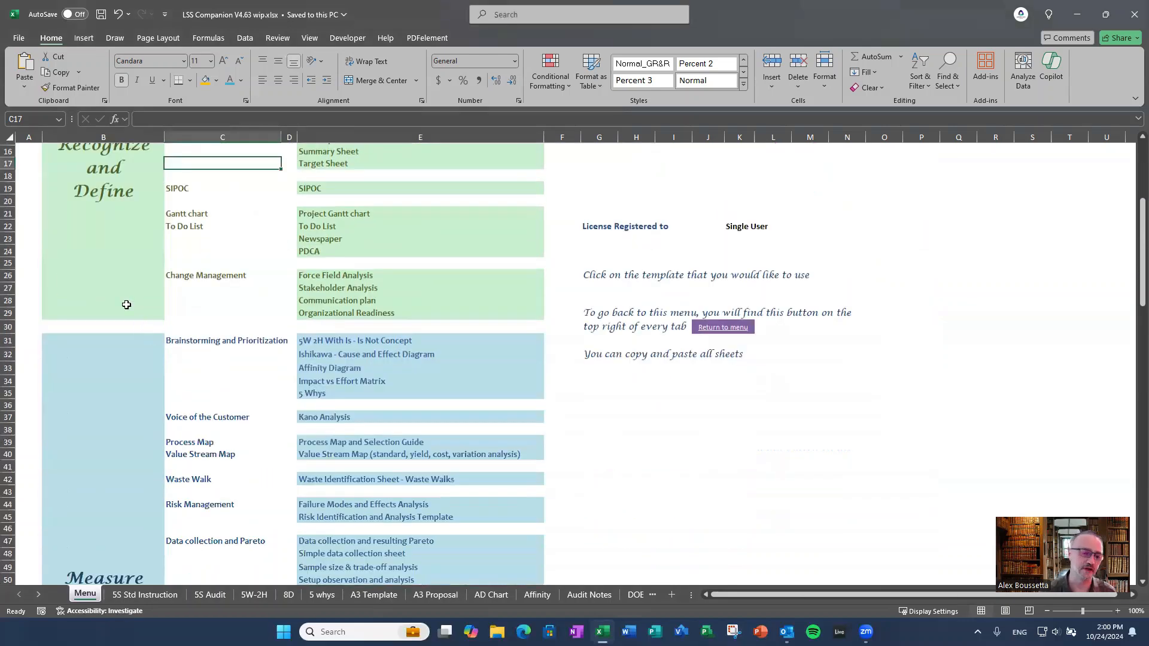
pyautogui.scroll(-8, 274, 407)
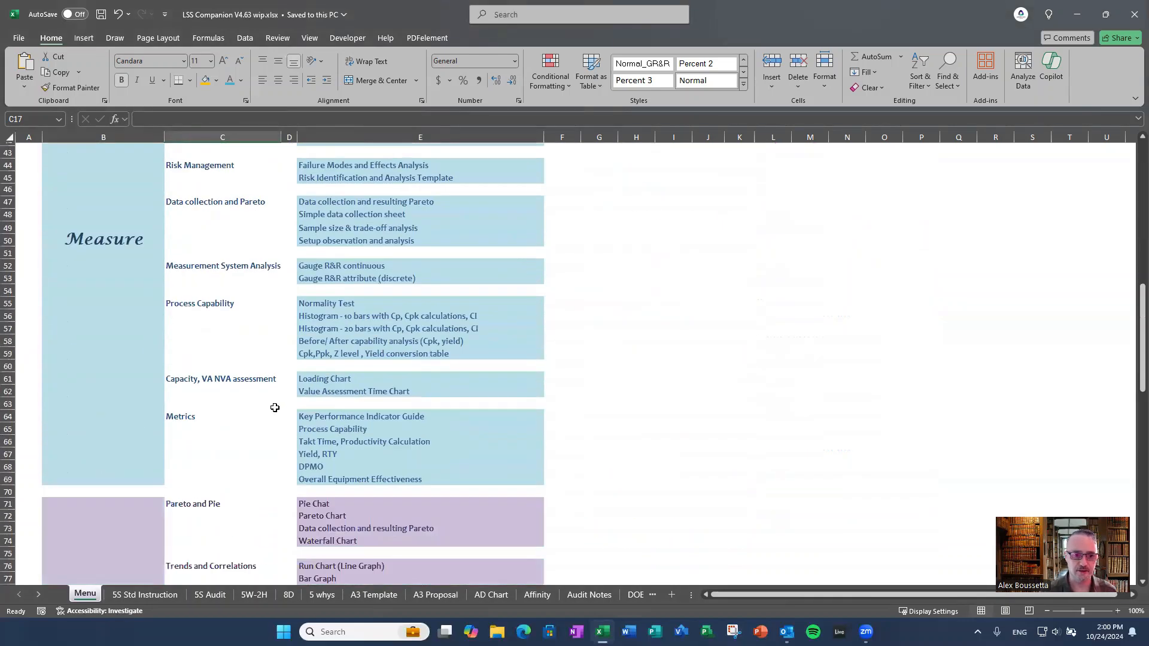
pyautogui.scroll(-3, 256, 402)
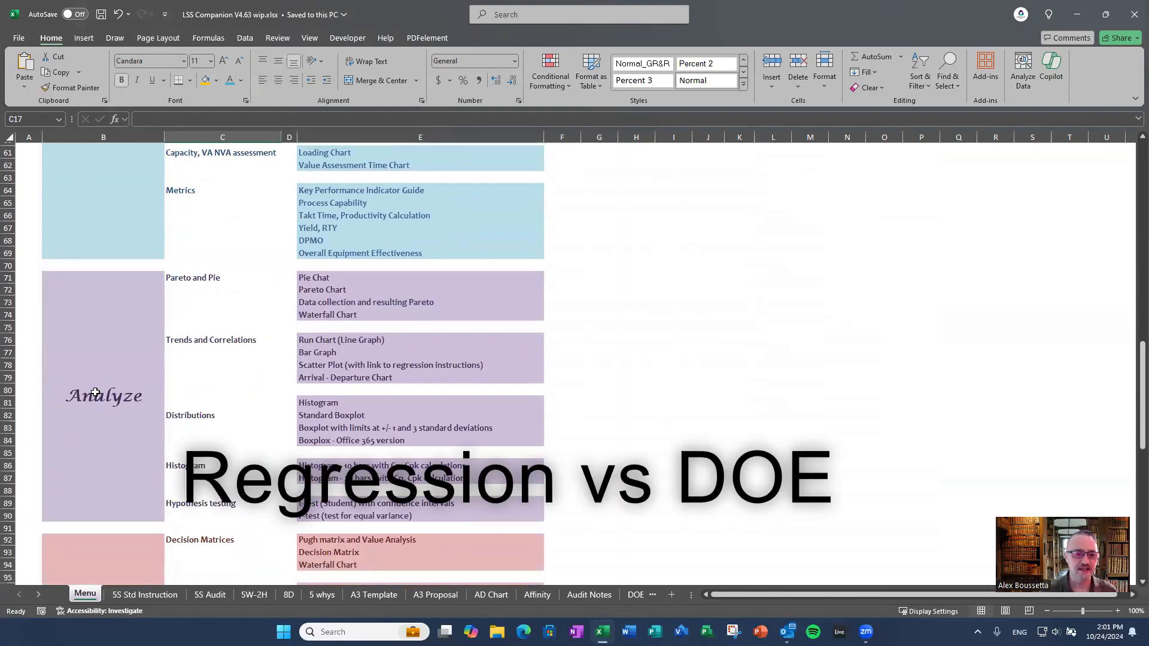
pyautogui.click(315, 365)
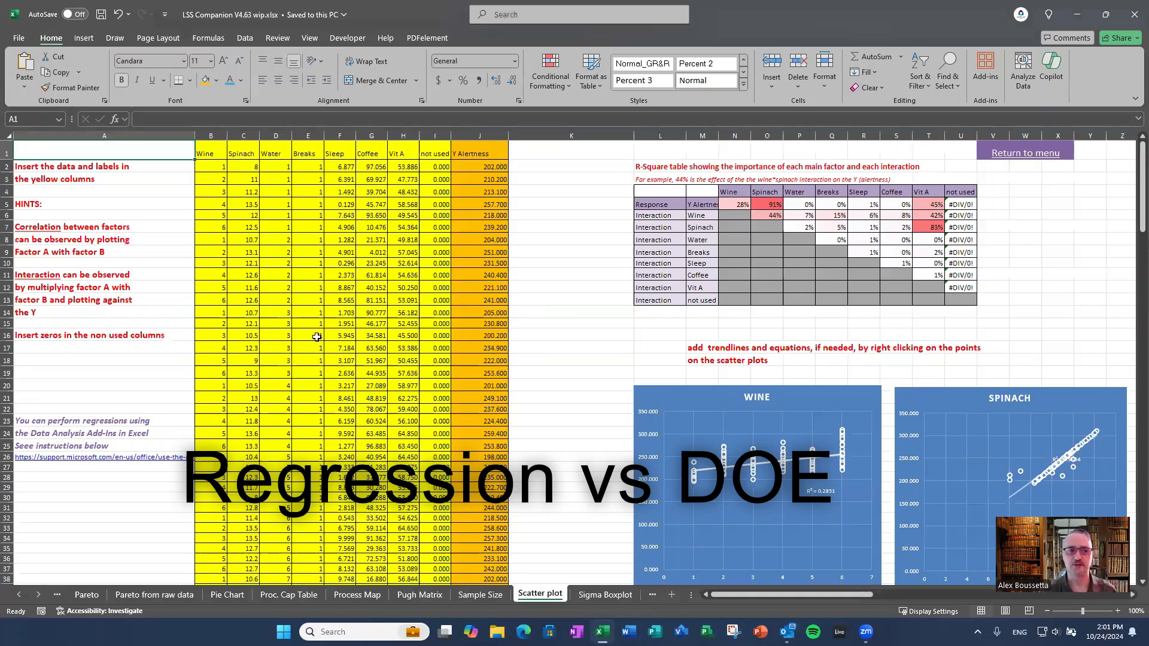
# Step: Examine the yellow factor columns from Wine to Vit A and the orange Y Alertness response column down through the data rows
pyautogui.scroll(1, 305, 283)
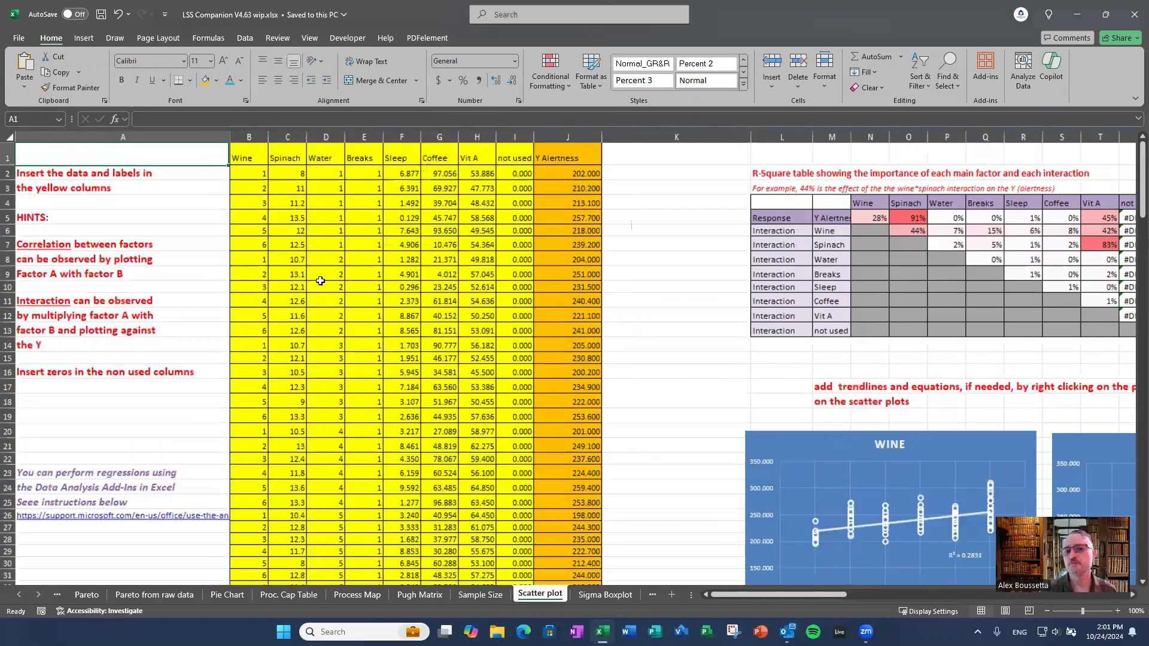
pyautogui.scroll(1, 320, 281)
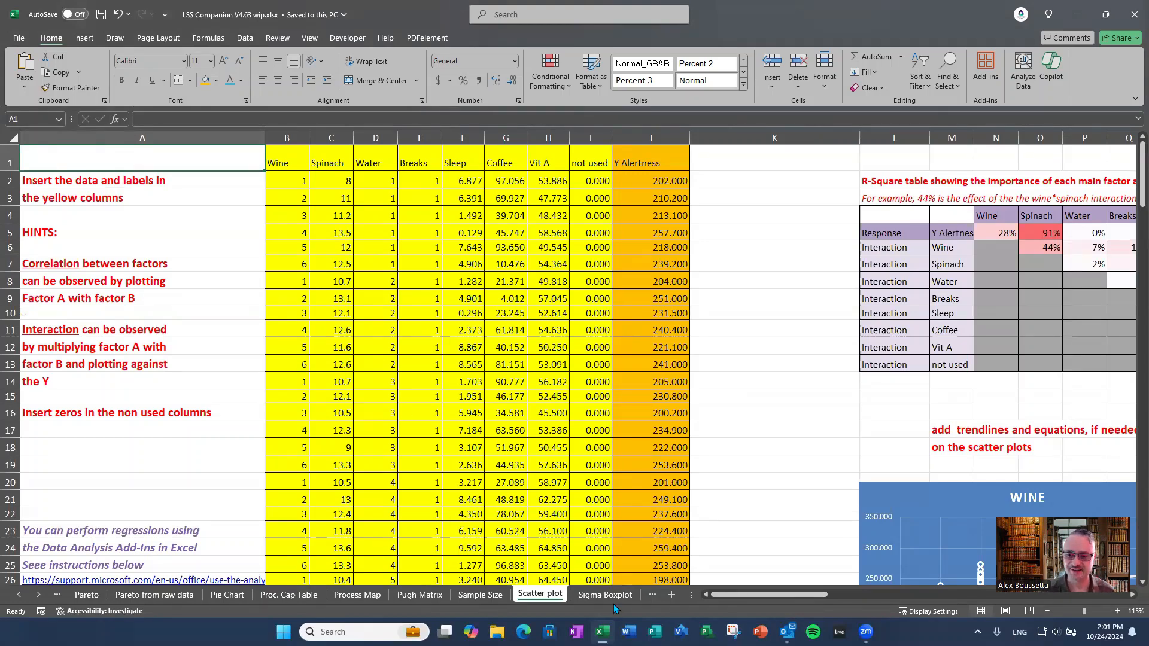
pyautogui.moveTo(741, 596); pyautogui.dragTo(741, 598)
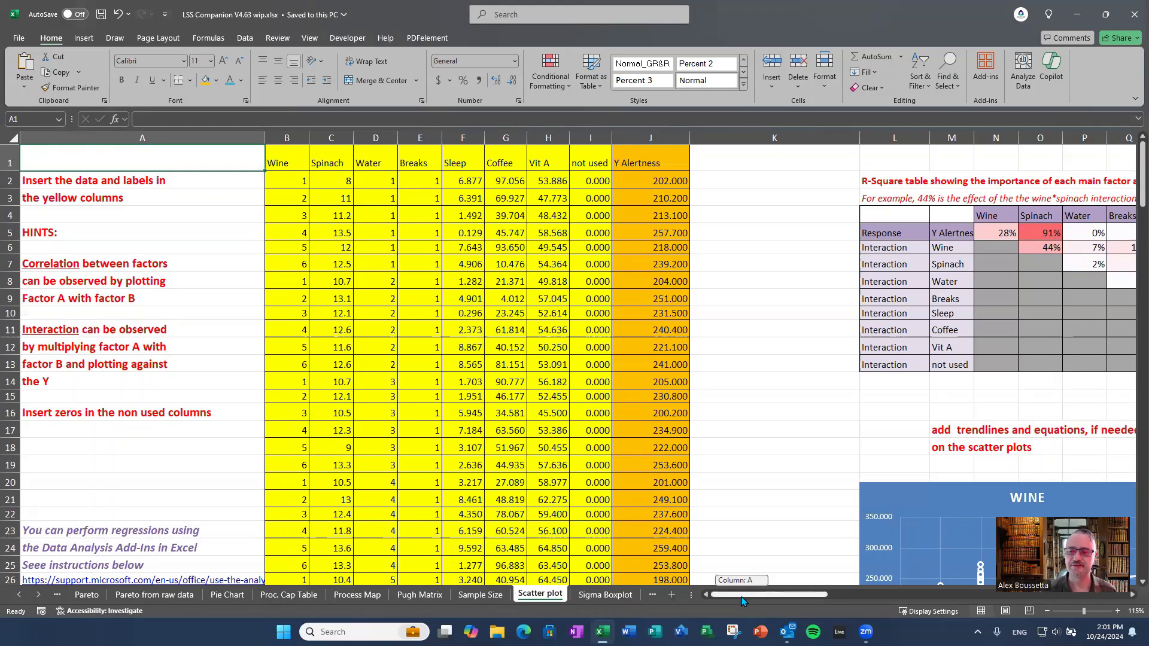
pyautogui.moveTo(742, 597); pyautogui.dragTo(741, 597)
pyautogui.click(291, 286)
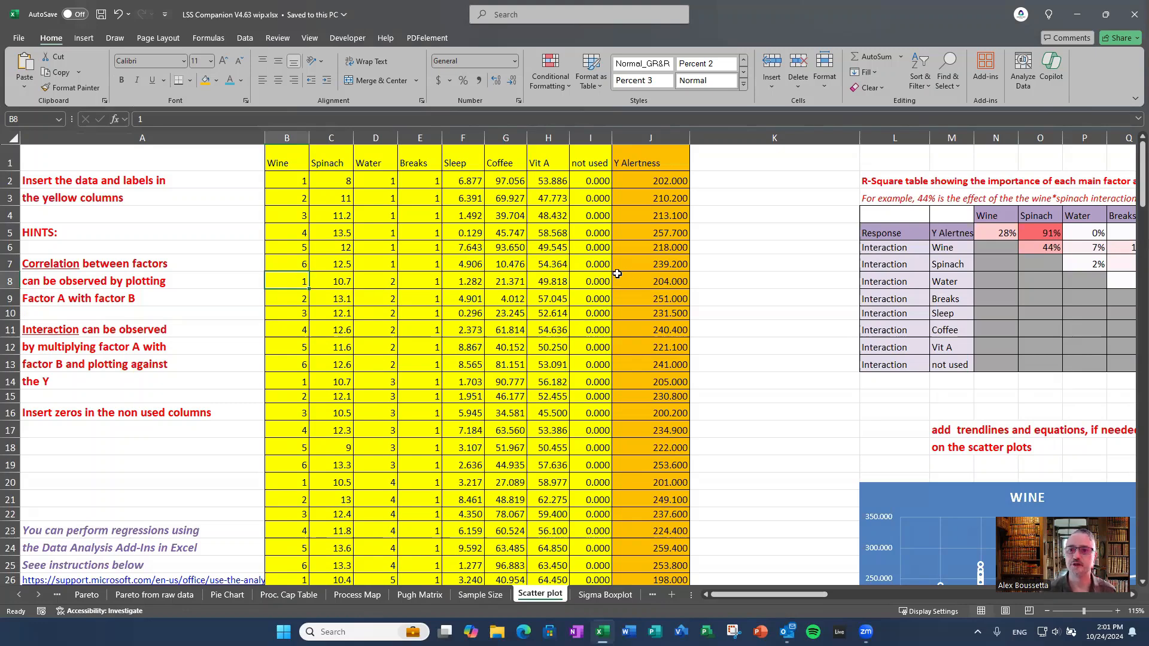
pyautogui.click(651, 349)
pyautogui.click(674, 443)
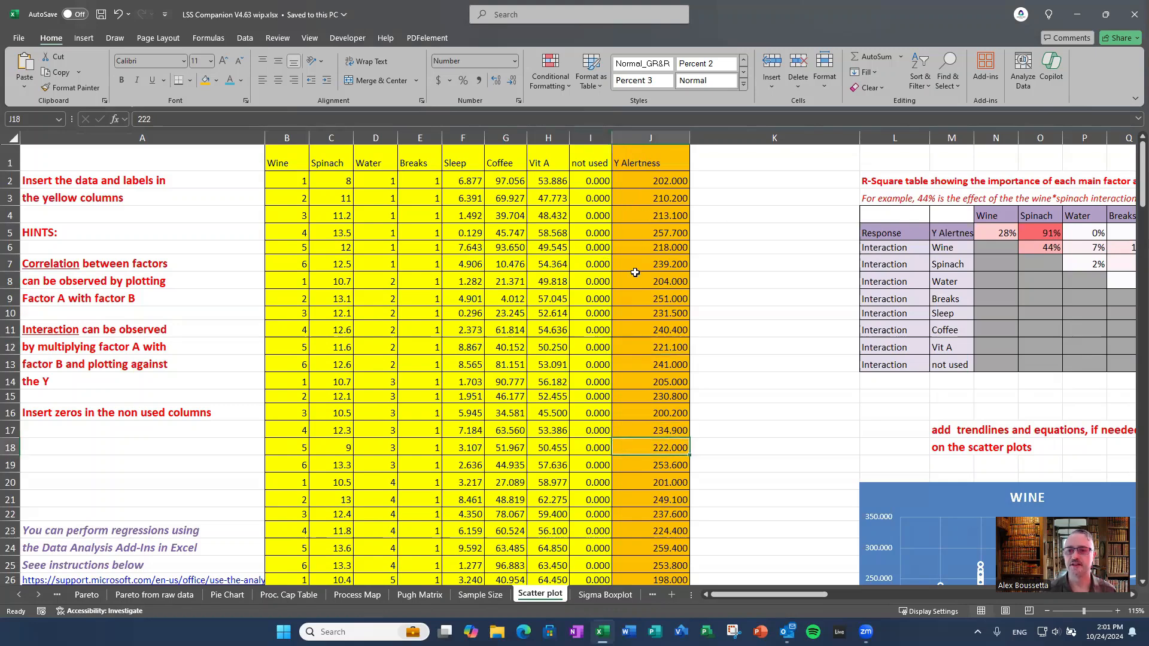
pyautogui.click(653, 334)
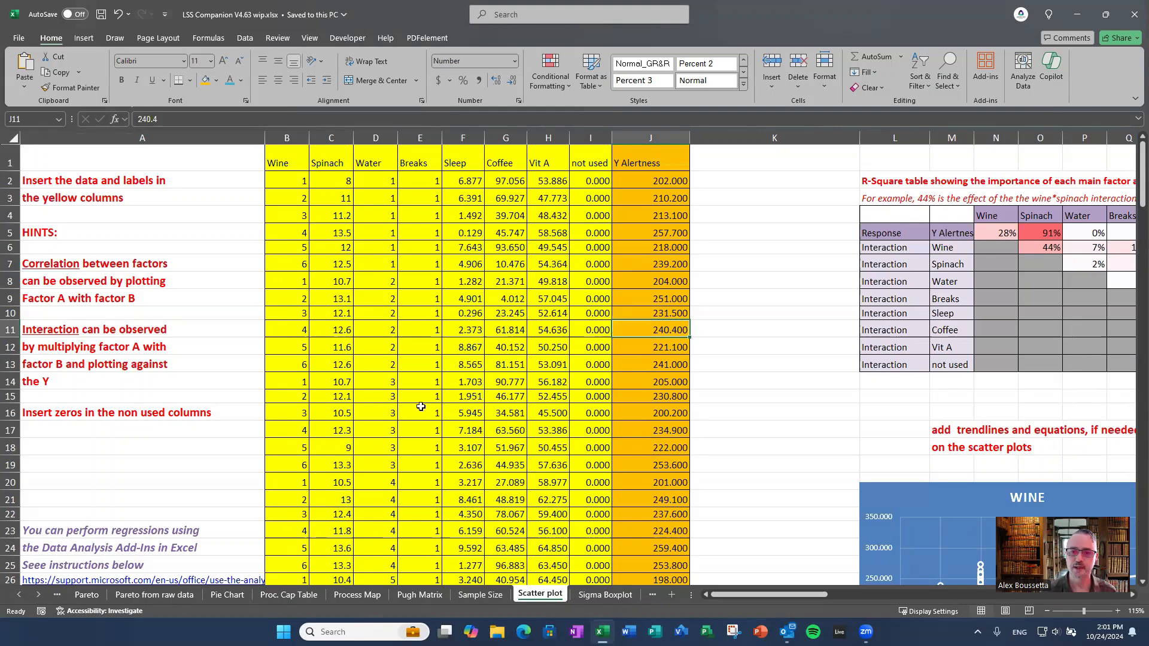
pyautogui.scroll(-8, 417, 359)
pyautogui.scroll(-20, 417, 358)
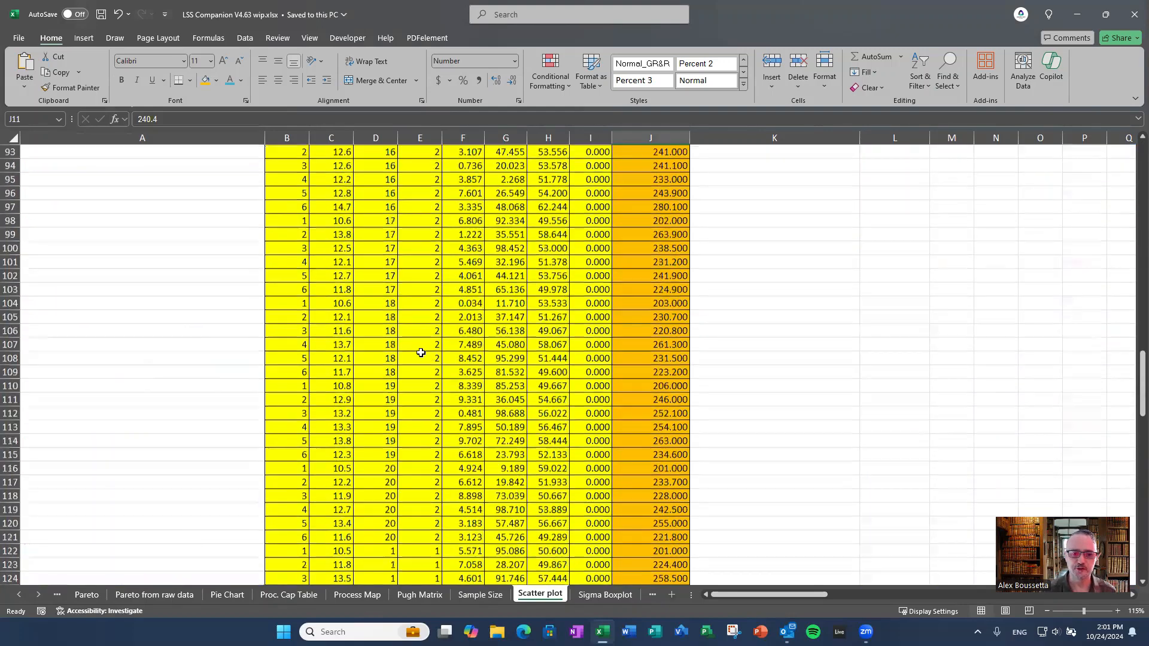
pyautogui.scroll(20, 420, 357)
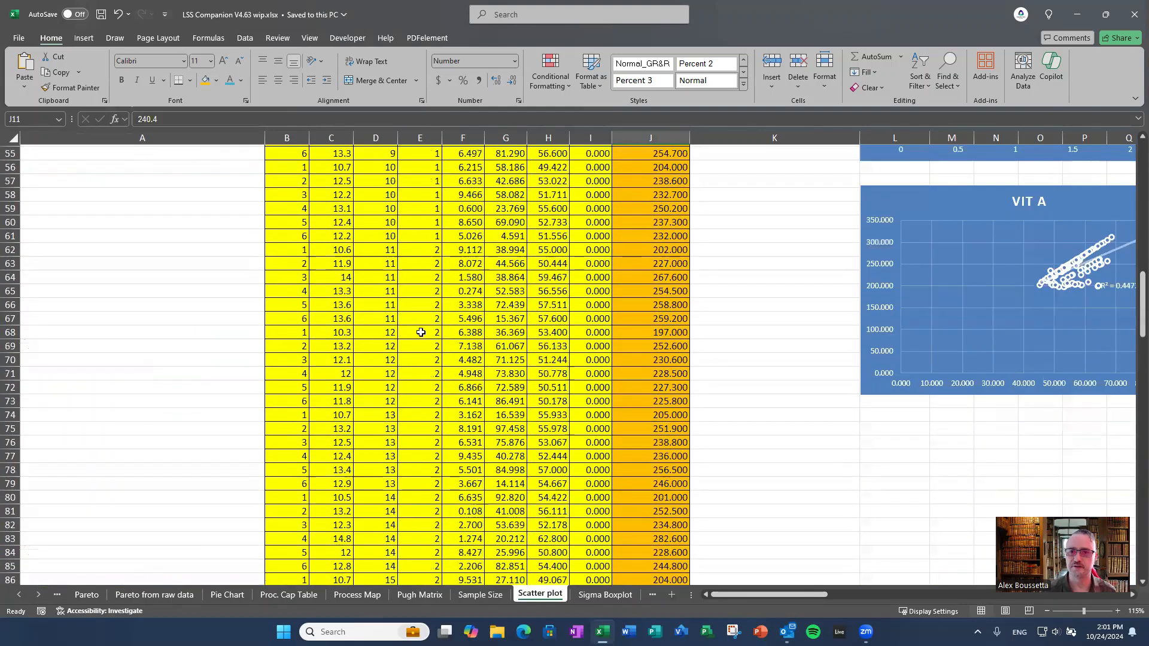
pyautogui.scroll(3, 781, 290)
pyautogui.click(782, 286)
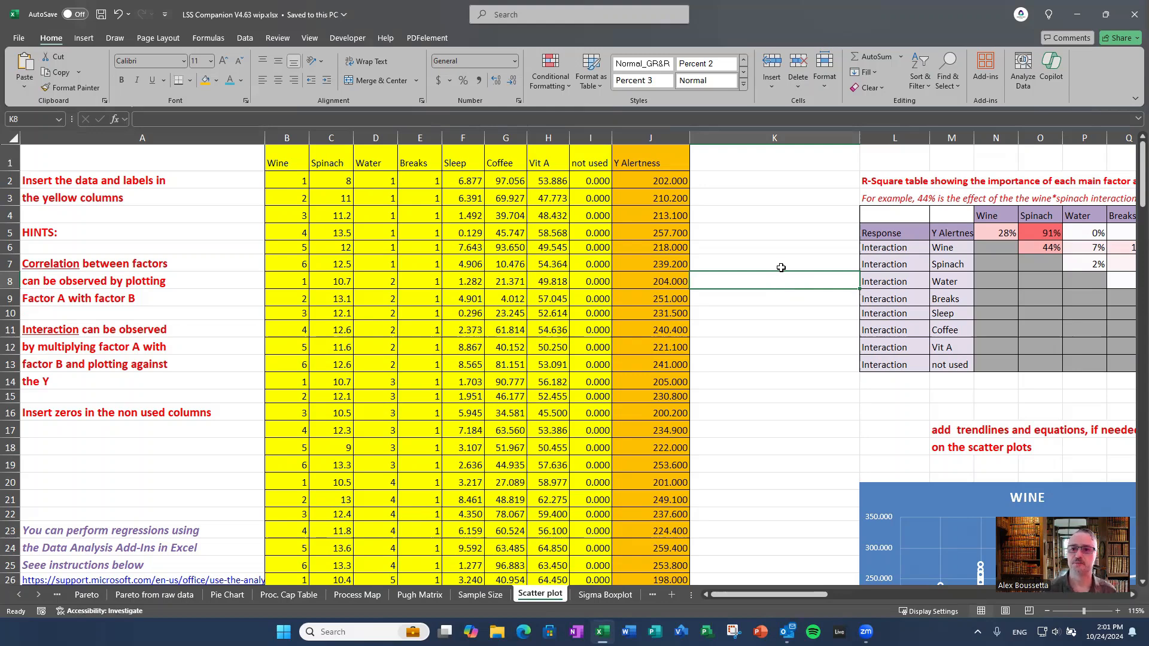
pyautogui.click(627, 153)
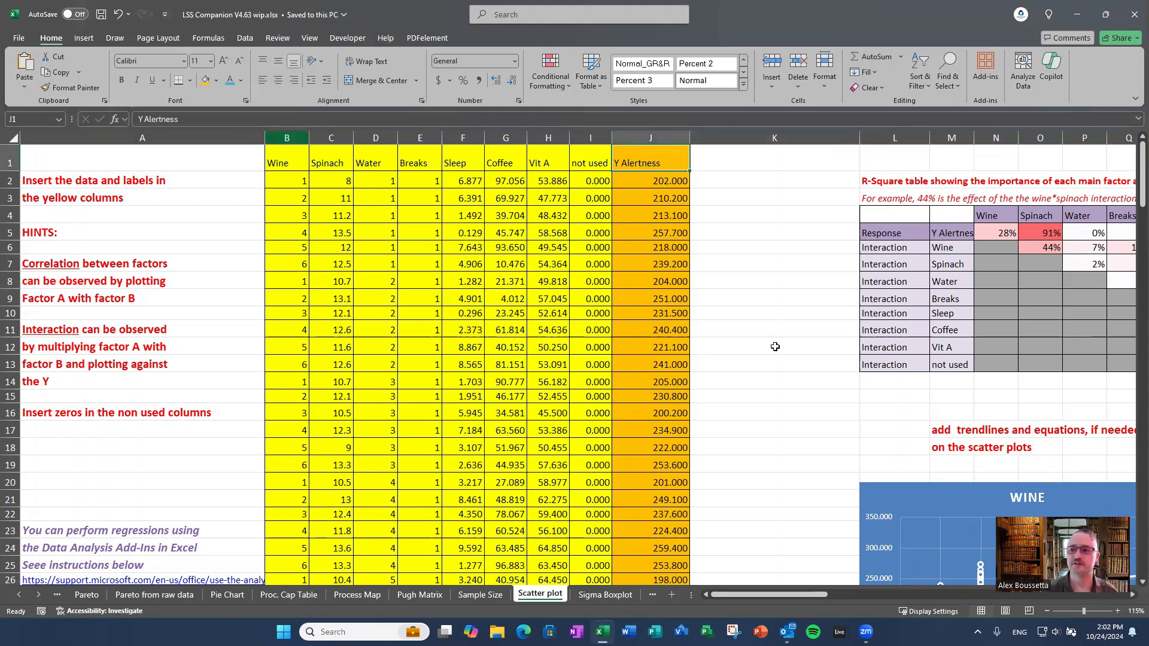
# Step: Inspect the R-Square table's Spinach and Vit A main effects and the Wine-Spinach and Spinach-Vit A interaction cells
pyautogui.click(819, 281)
pyautogui.press('Right')
pyautogui.press('Right')
pyautogui.press('Right')
pyautogui.press('Right')
pyautogui.press('Right')
pyautogui.press('Right')
pyautogui.press('Right')
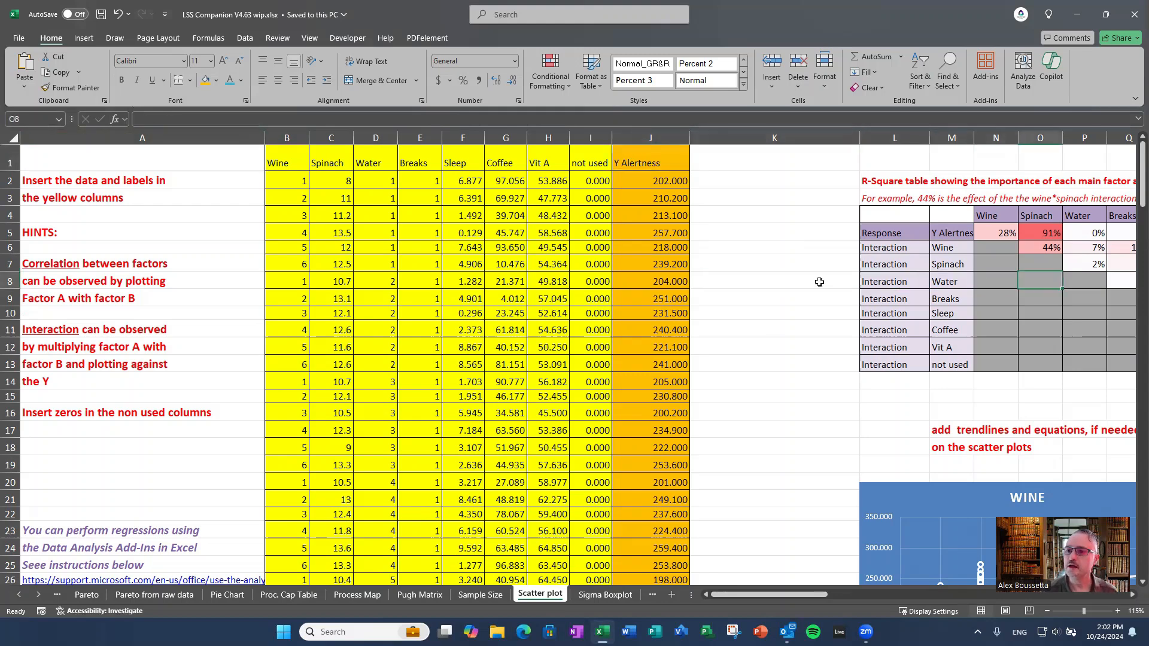
pyautogui.press('Right')
pyautogui.press('Right')
pyautogui.press('Right')
pyautogui.press('Right')
pyautogui.press('Right')
pyautogui.press('Right')
pyautogui.press('Right')
pyautogui.press('Right')
pyautogui.press('Right')
pyautogui.press('Right')
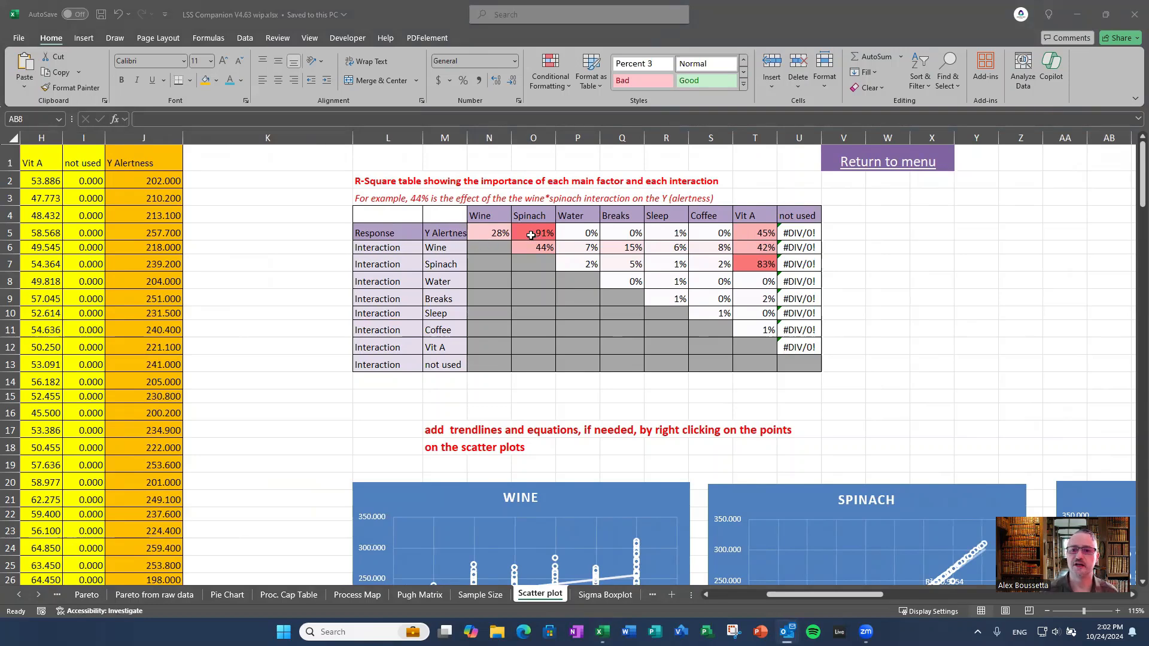
pyautogui.click(531, 235)
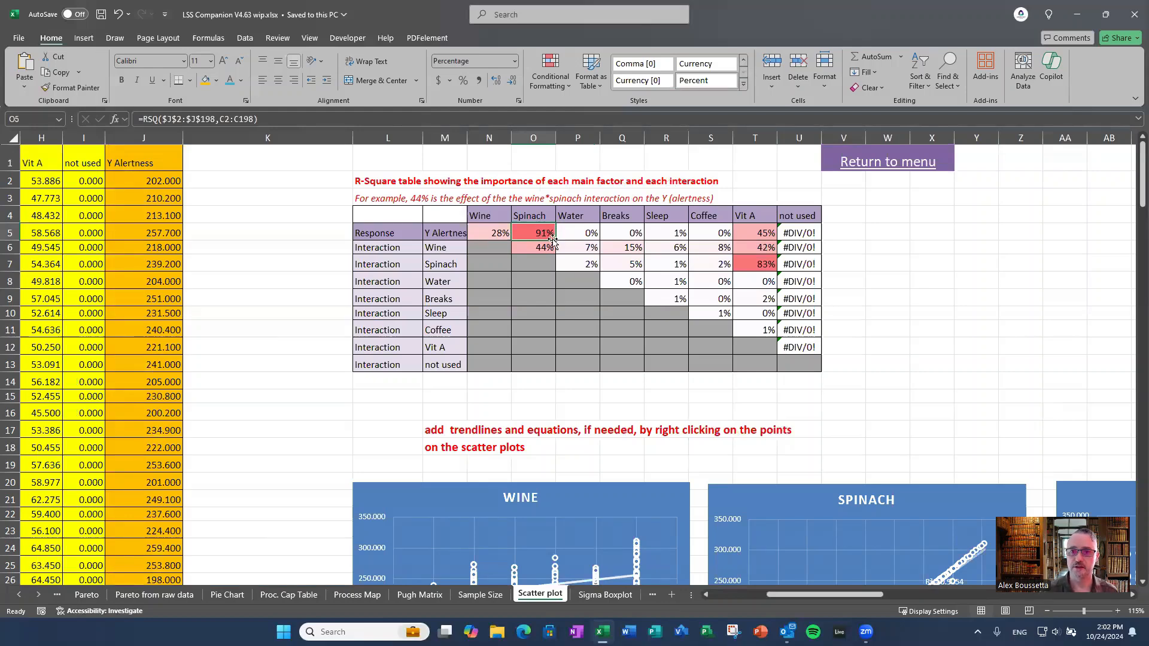
pyautogui.click(765, 233)
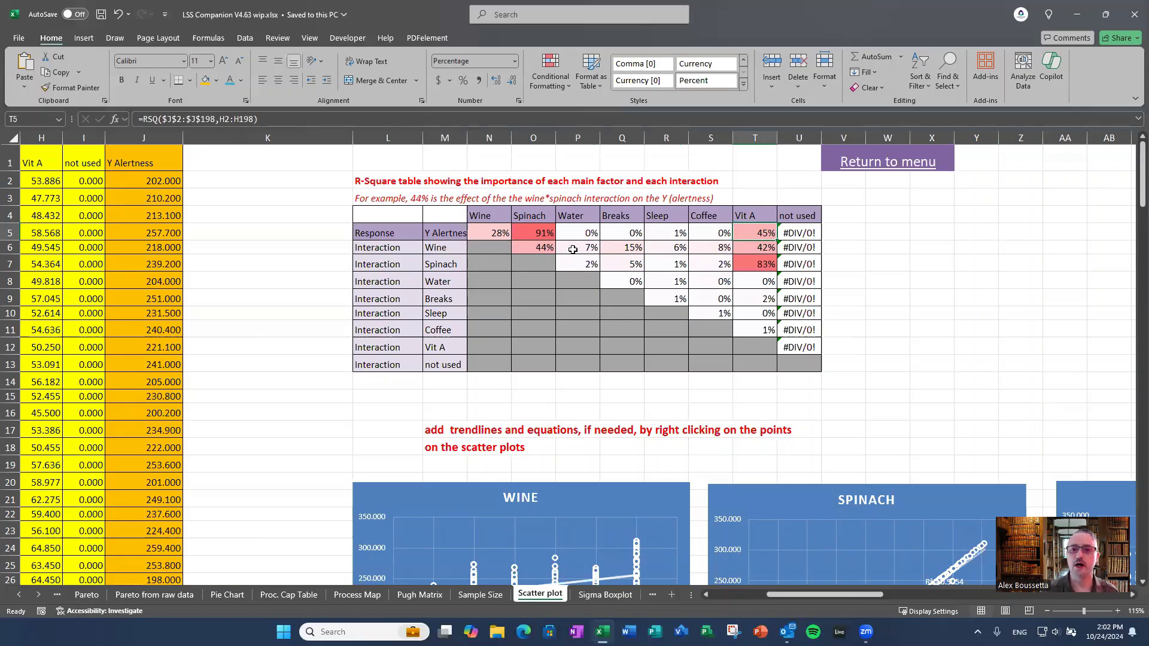
pyautogui.click(539, 247)
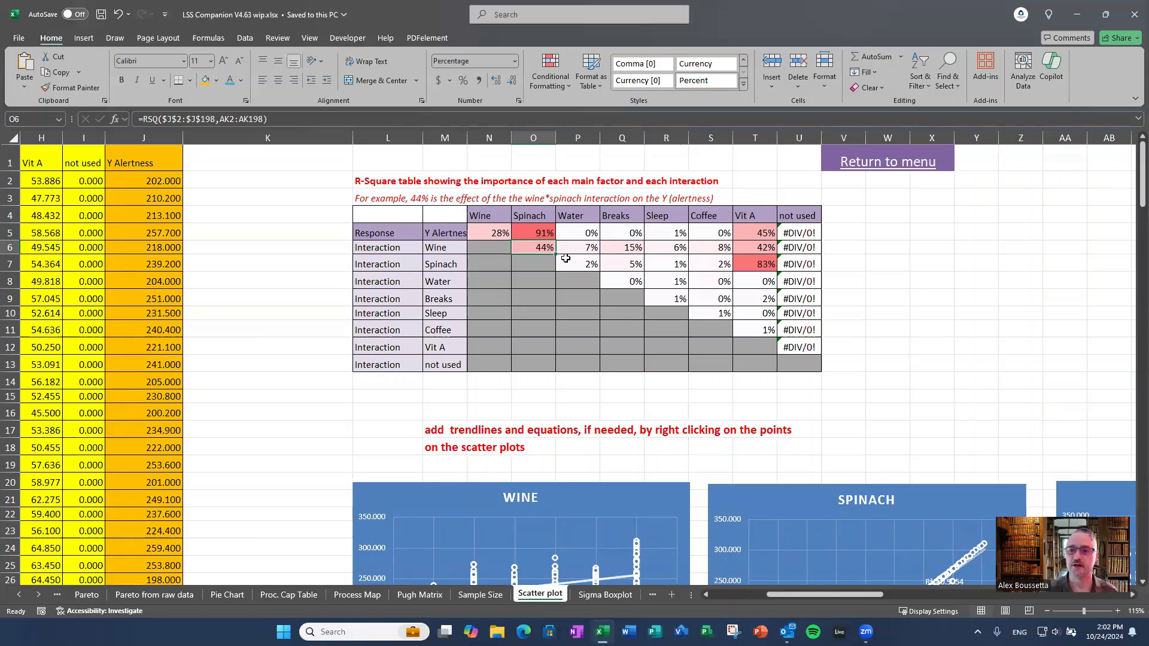
pyautogui.click(751, 268)
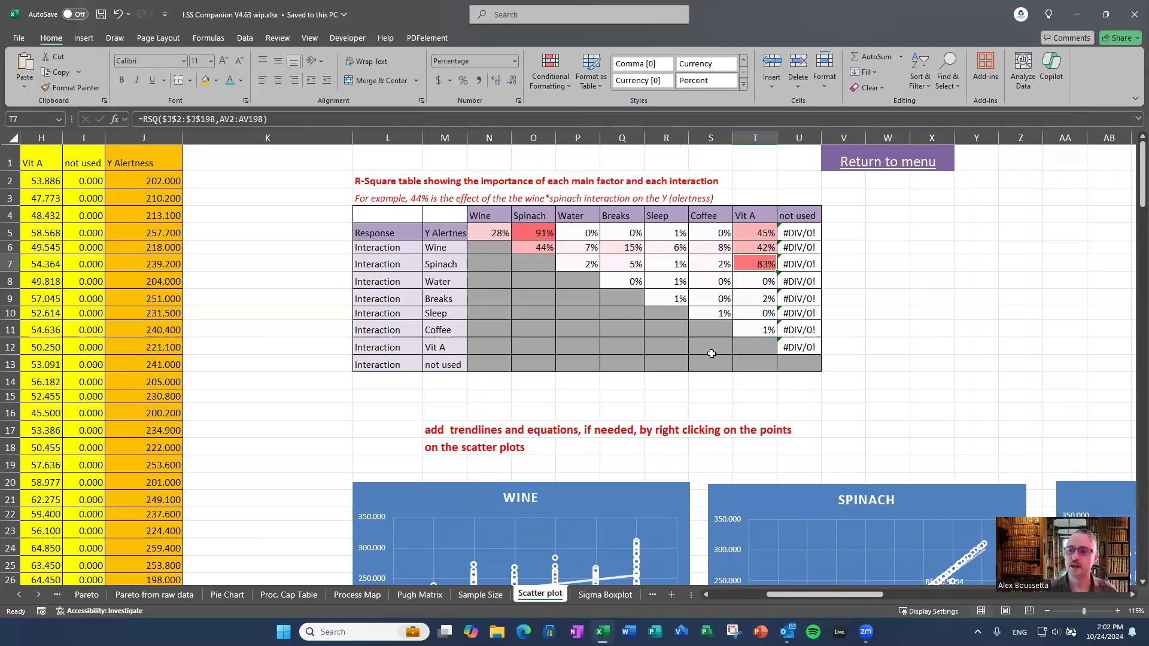
# Step: Examine the scatter plots of the individual factors, including Wine, Spinach and Water, below the R-Square table
pyautogui.scroll(-1, 706, 347)
pyautogui.hscroll(-2, 637, 386)
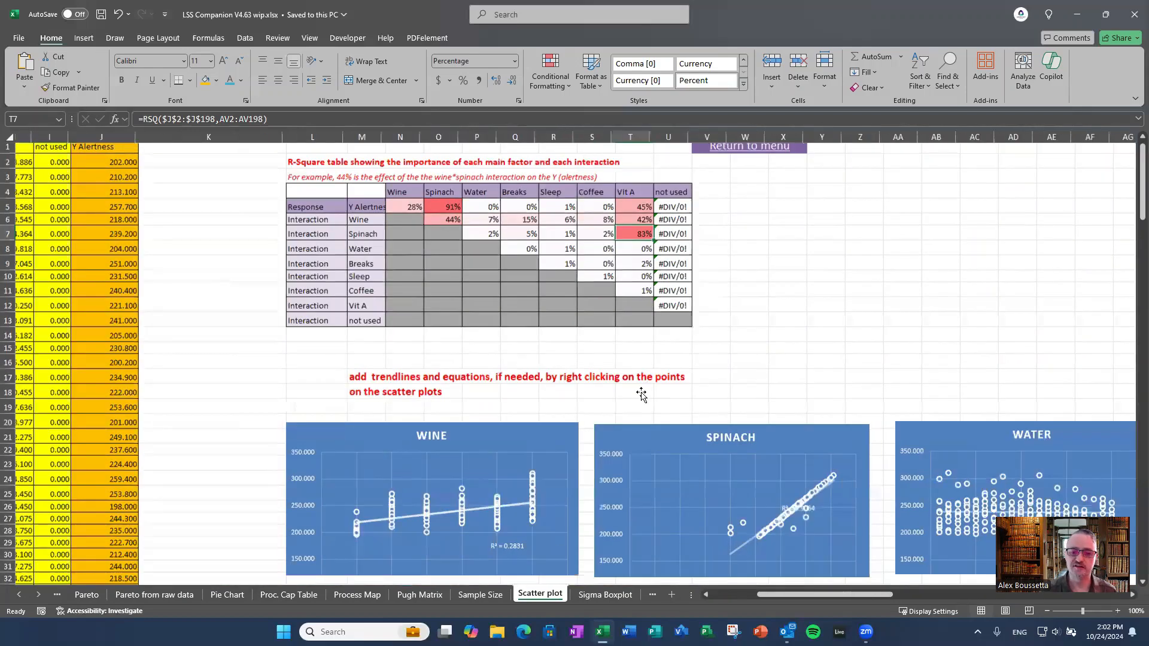
pyautogui.scroll(-4, 634, 413)
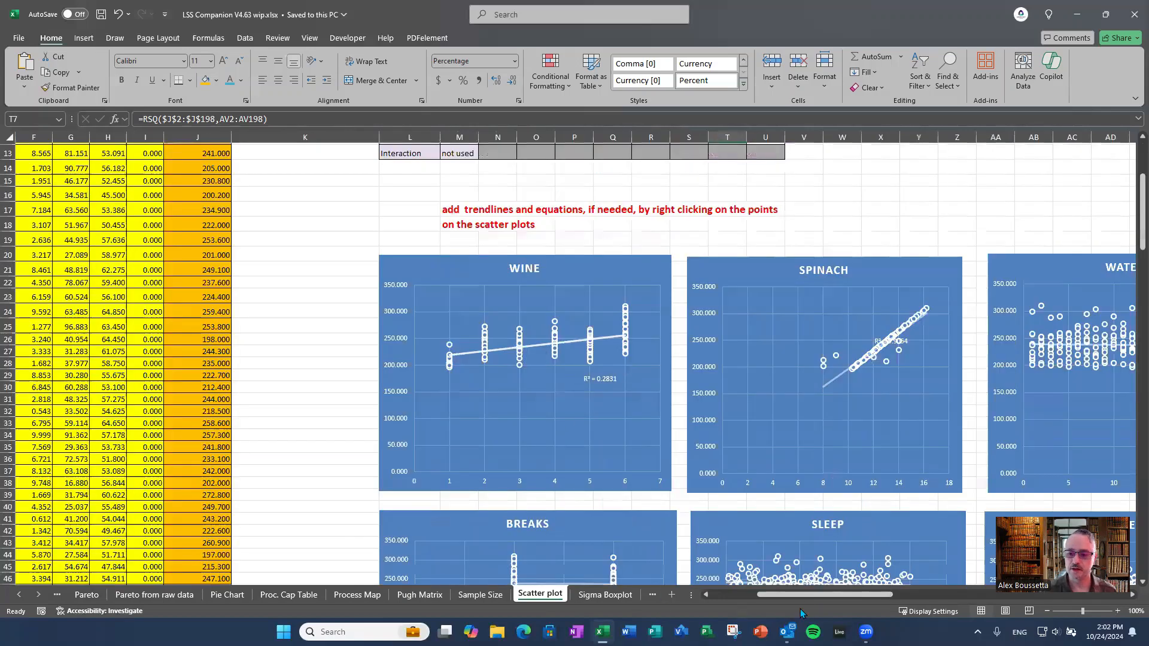
pyautogui.moveTo(798, 598); pyautogui.dragTo(828, 607)
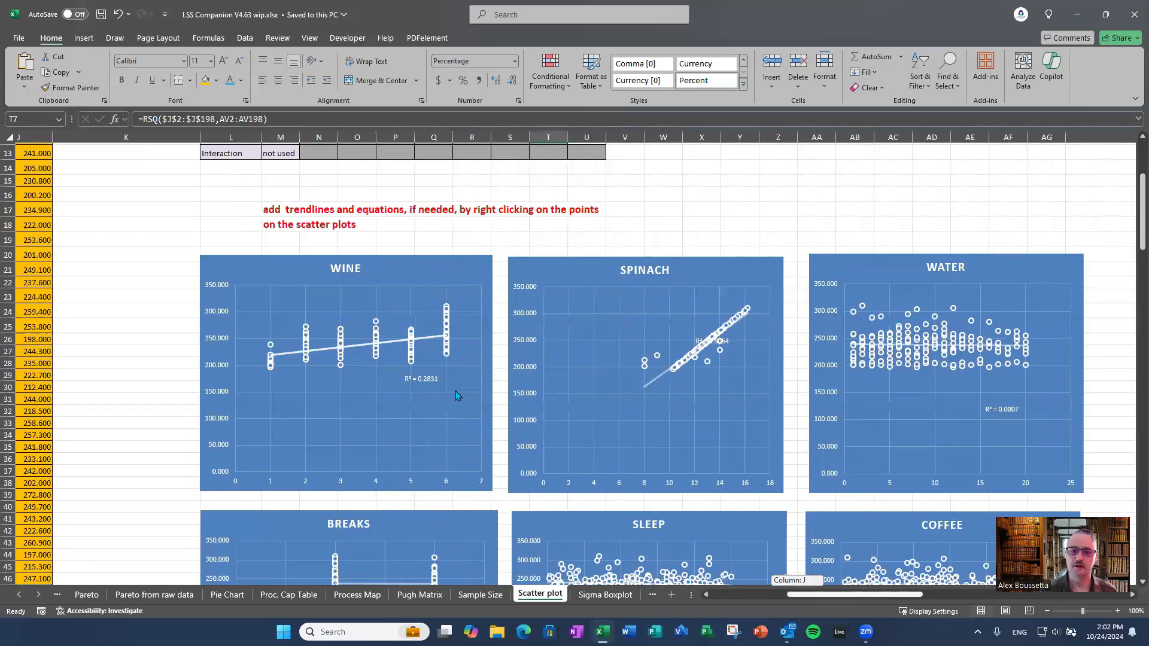
pyautogui.hscroll(1, 608, 382)
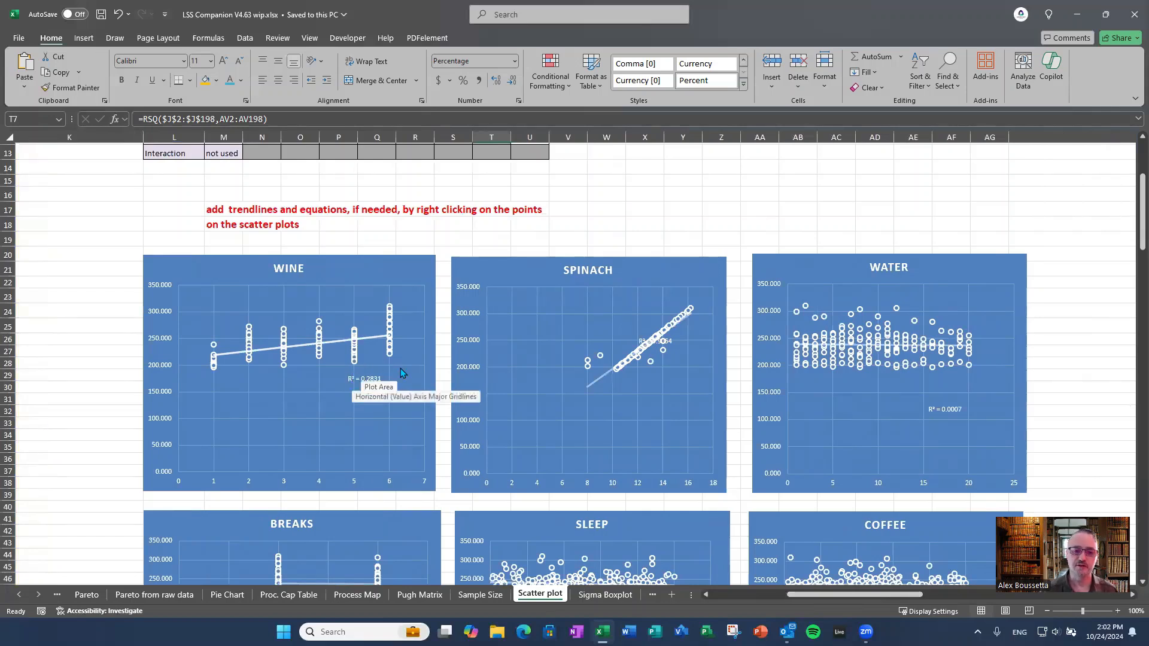
pyautogui.click(402, 236)
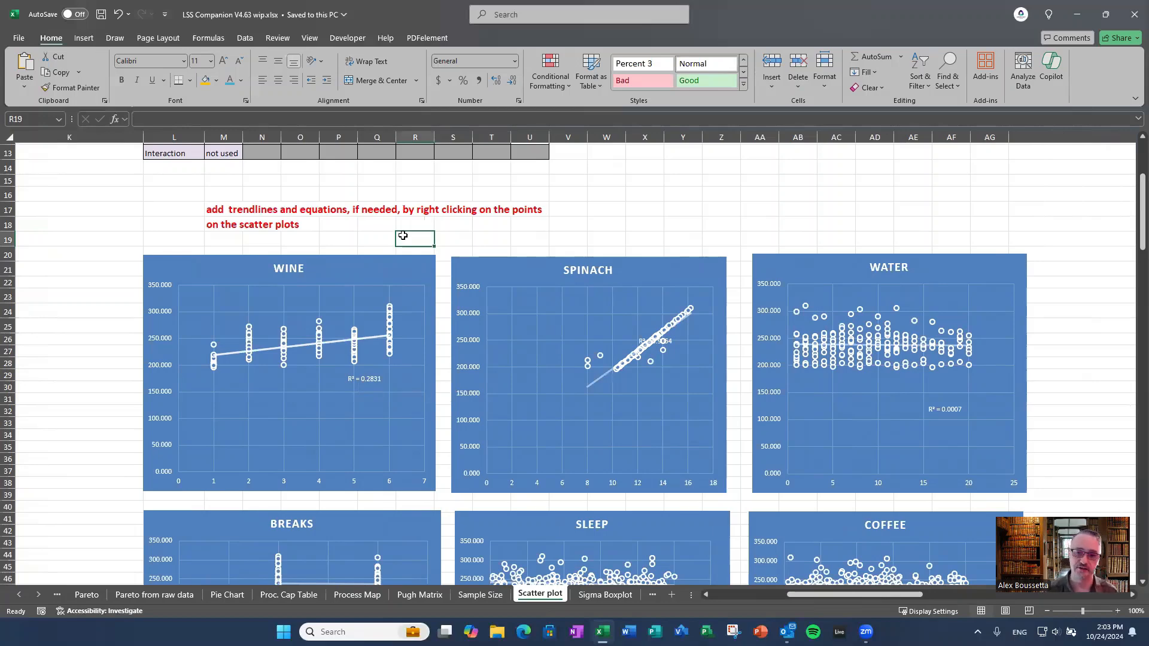
# Step: Return to the start of the data table and start a Regression from the Data Analysis tools
pyautogui.press('Home')
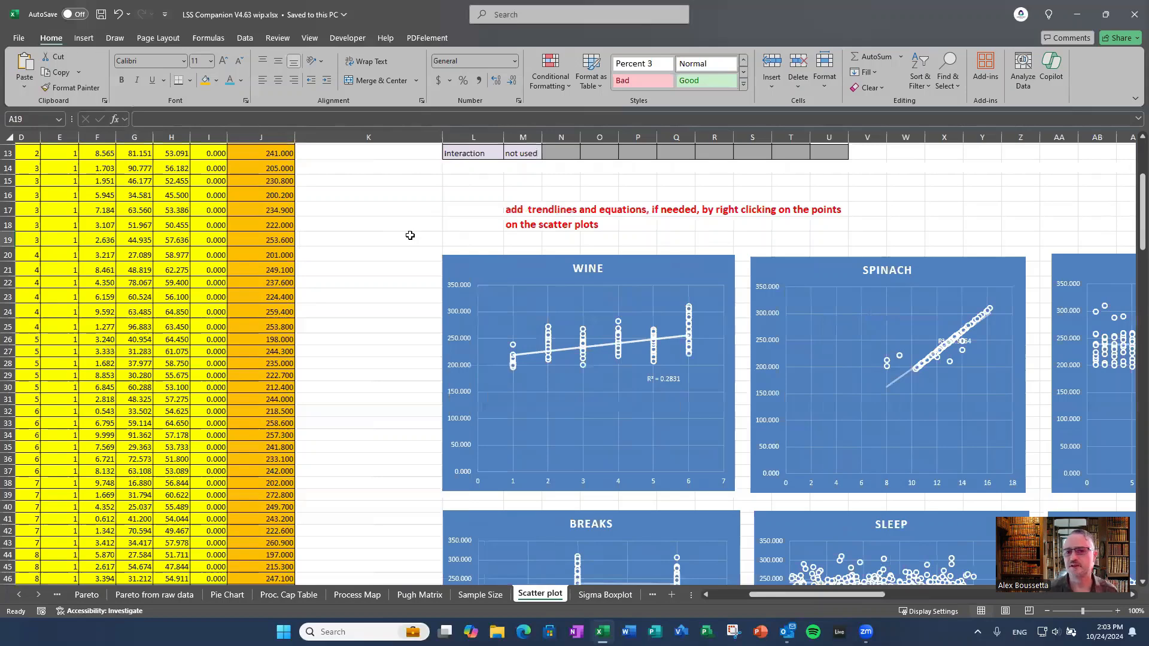
pyautogui.scroll(4, 431, 161)
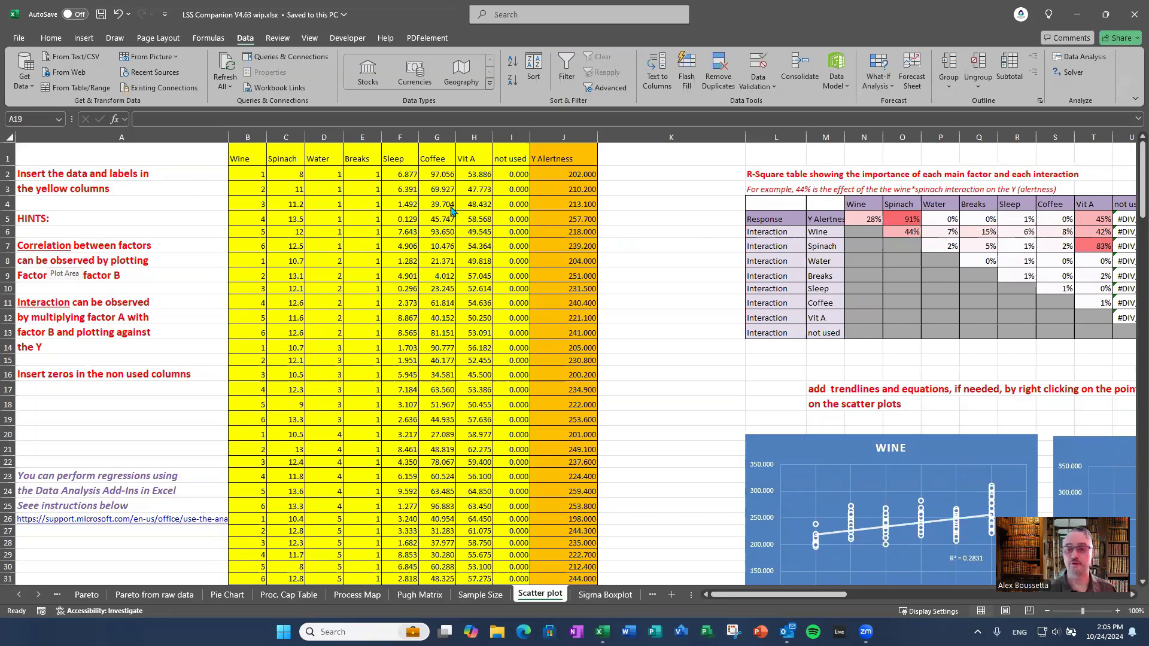
pyautogui.click(1084, 55)
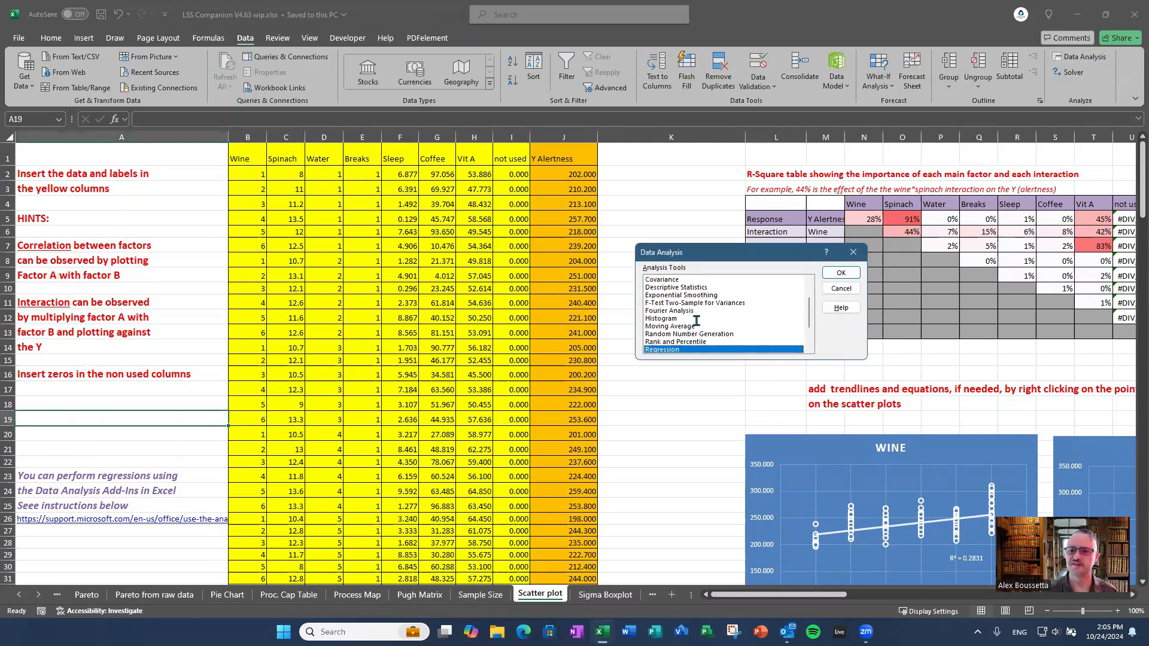
pyautogui.moveTo(810, 314)
pyautogui.mouseDown()
pyautogui.moveTo(810, 297)
pyautogui.moveTo(809, 334)
pyautogui.moveTo(813, 298)
pyautogui.mouseUp()
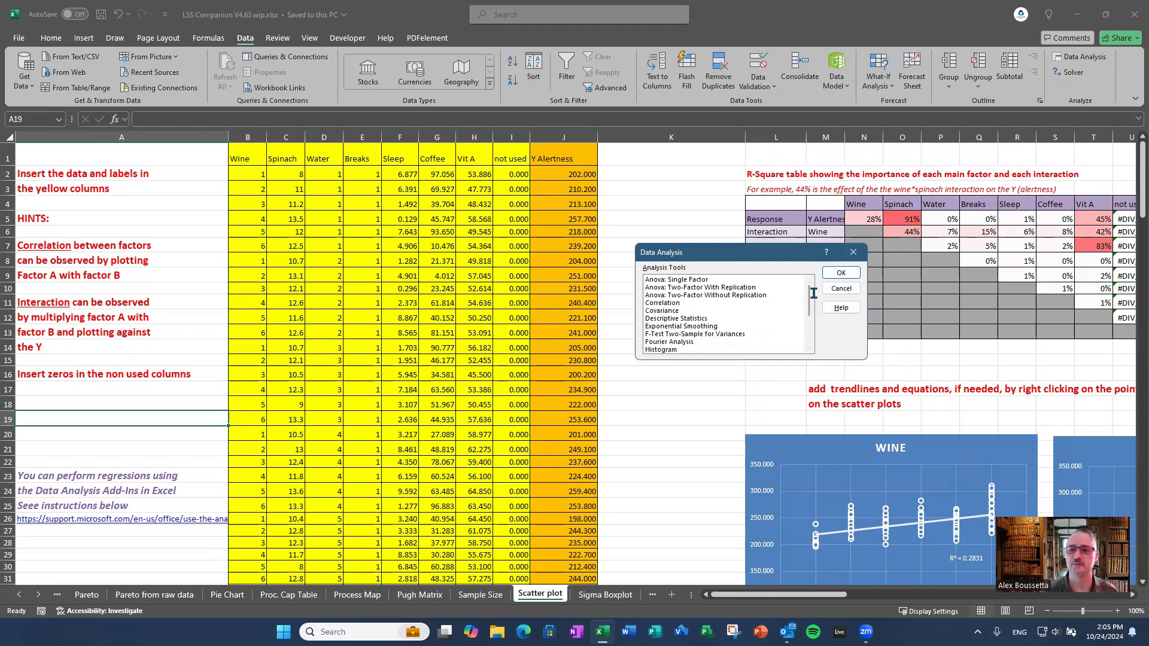
pyautogui.scroll(-3, 749, 310)
pyautogui.click(748, 312)
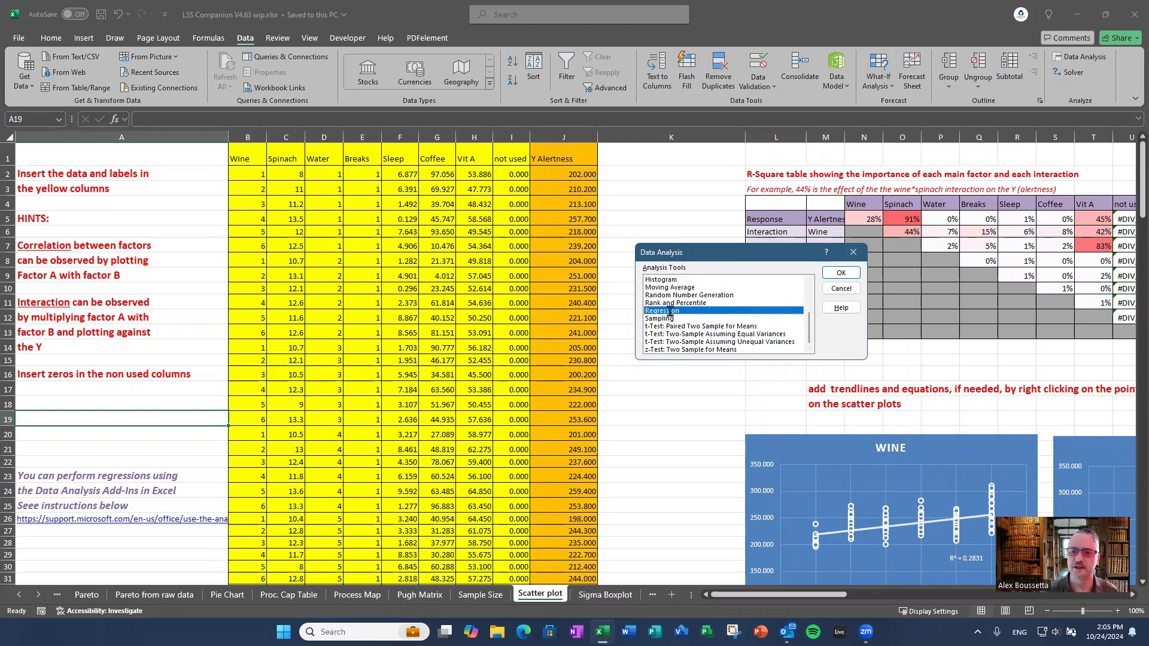
pyautogui.click(840, 272)
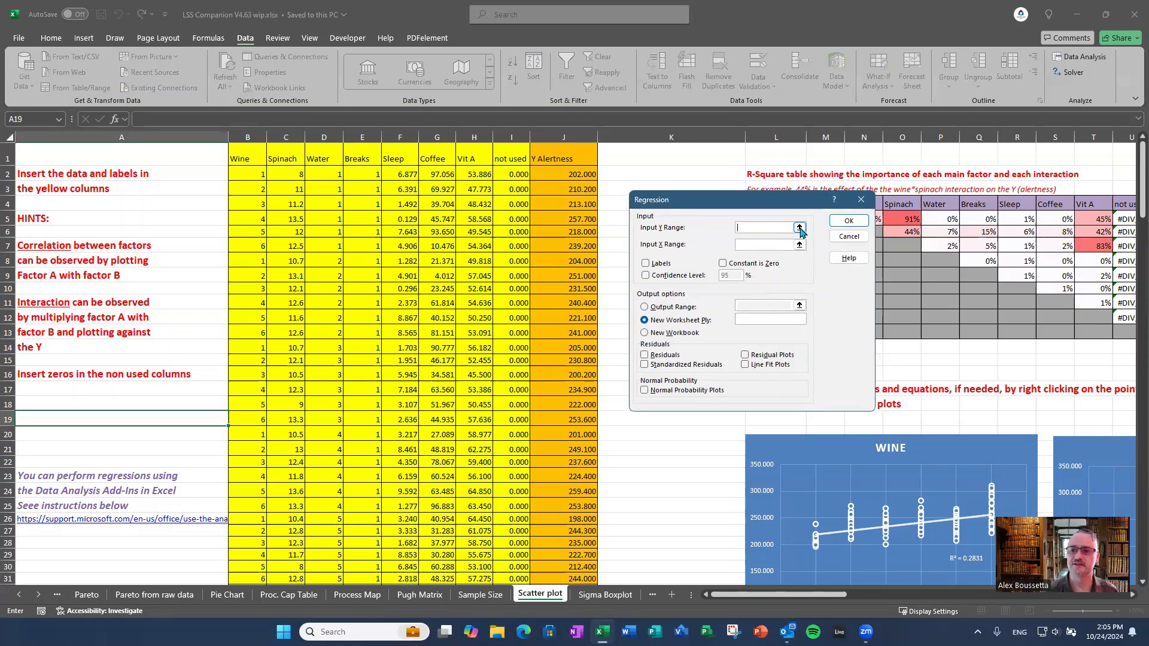
# Step: Set the regression's Input Y Range to the Y Alertness column with its header, $J$1:$J$198
pyautogui.click(799, 229)
pyautogui.click(567, 155)
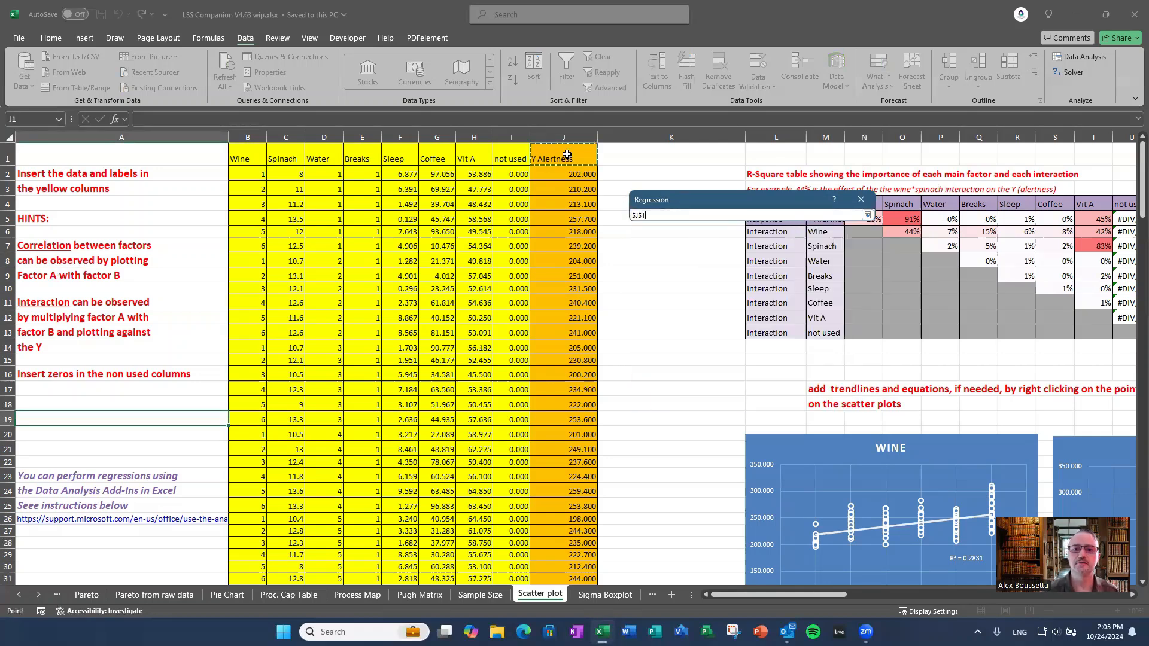
pyautogui.hotkey('ctrl', 'shift', 'Down')
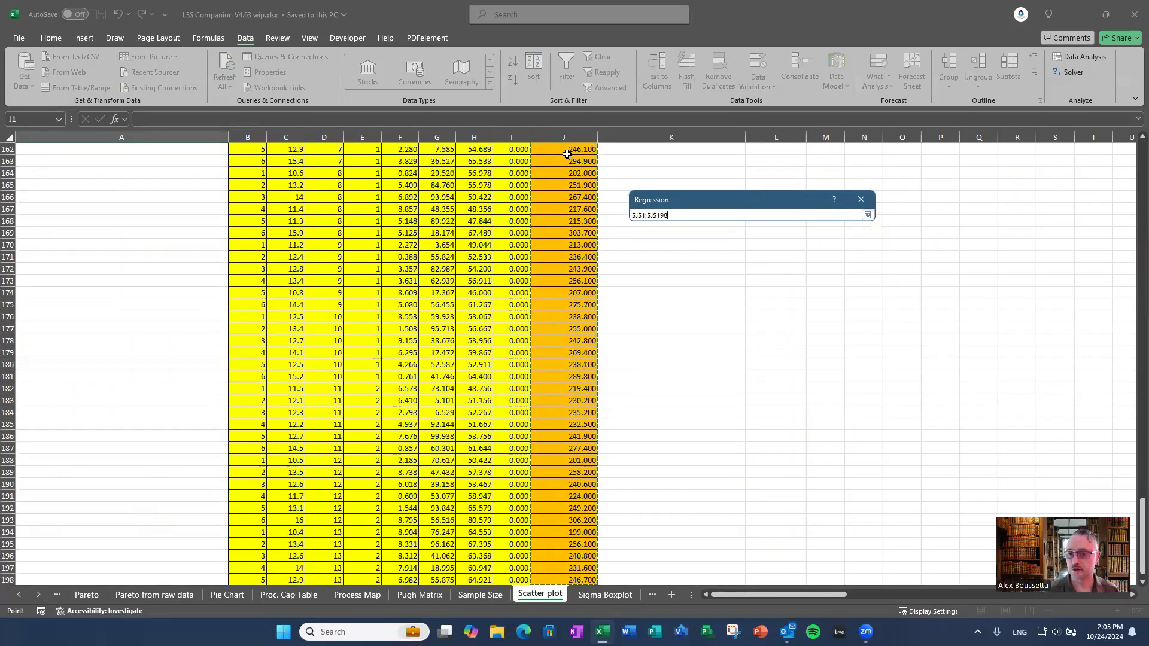
pyautogui.press('Return')
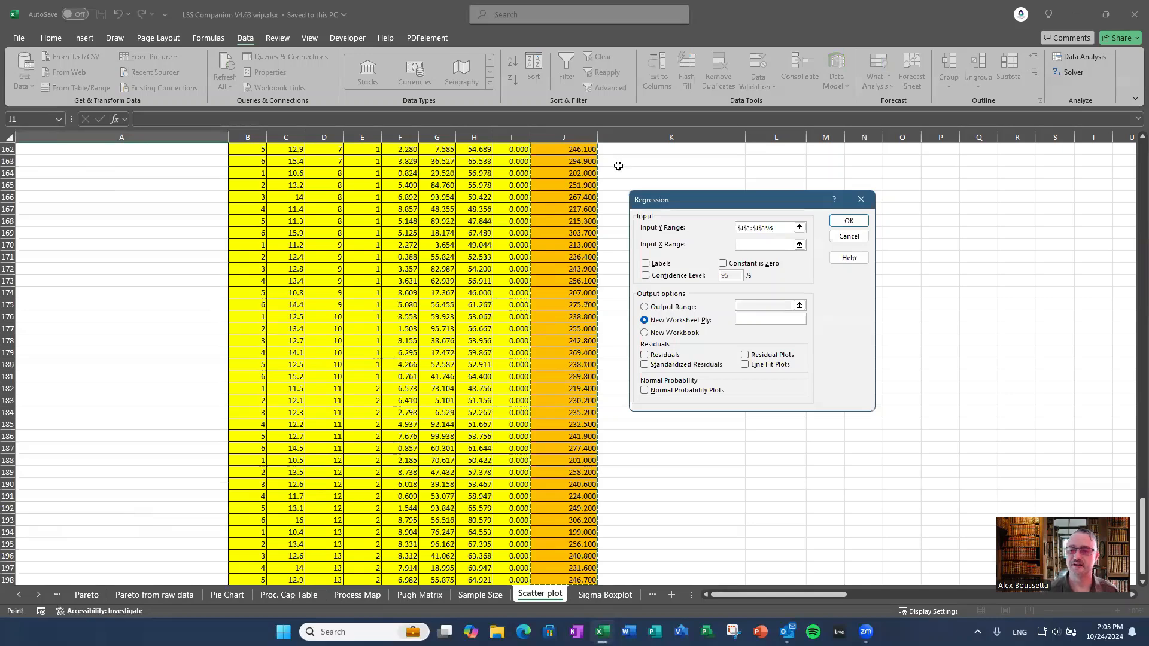
# Step: Set the regression's Input X Range to the Wine through Vit A columns with their headers, $B$1:$H$198
pyautogui.scroll(8, 600, 228)
pyautogui.scroll(20, 600, 228)
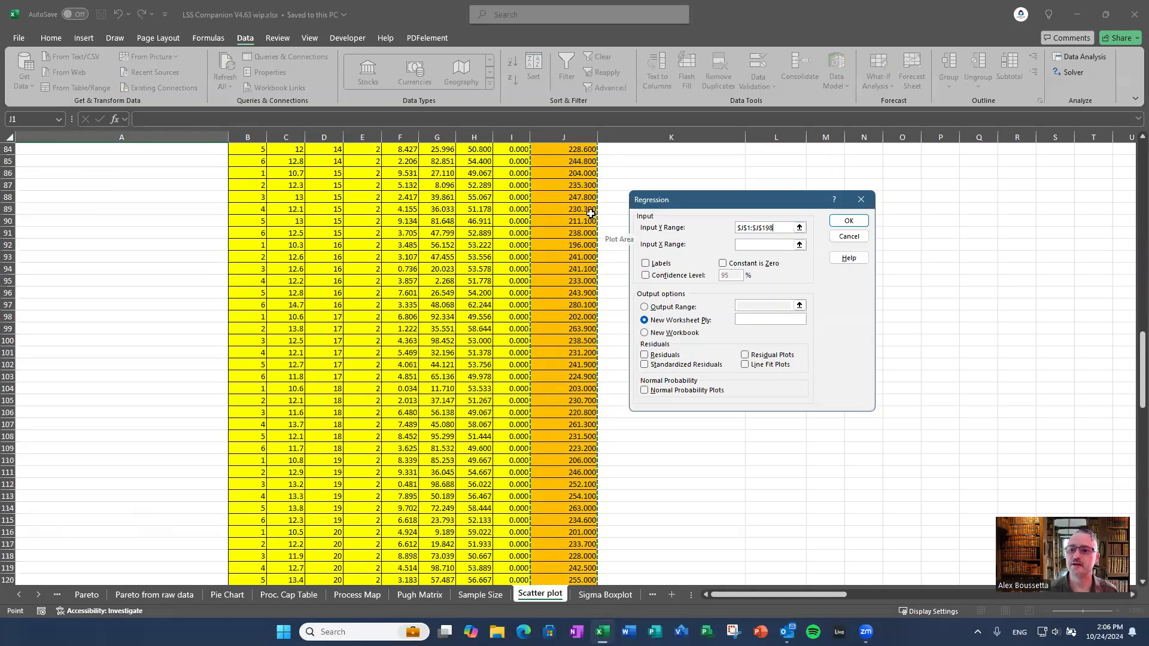
pyautogui.scroll(12, 592, 214)
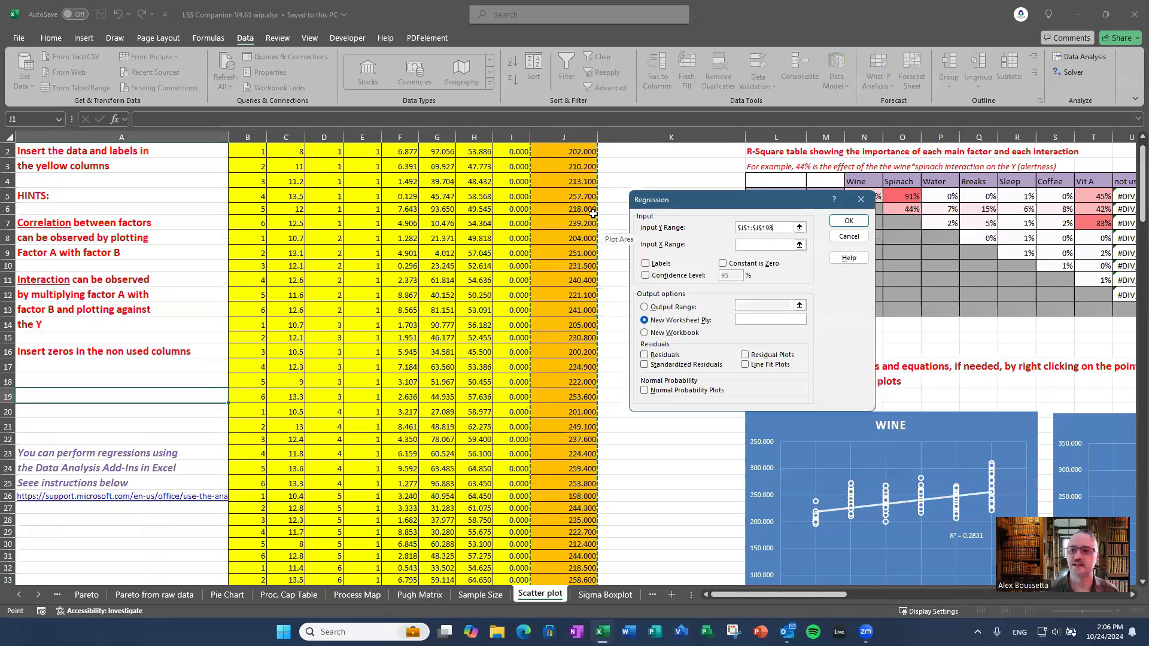
pyautogui.scroll(1, 592, 214)
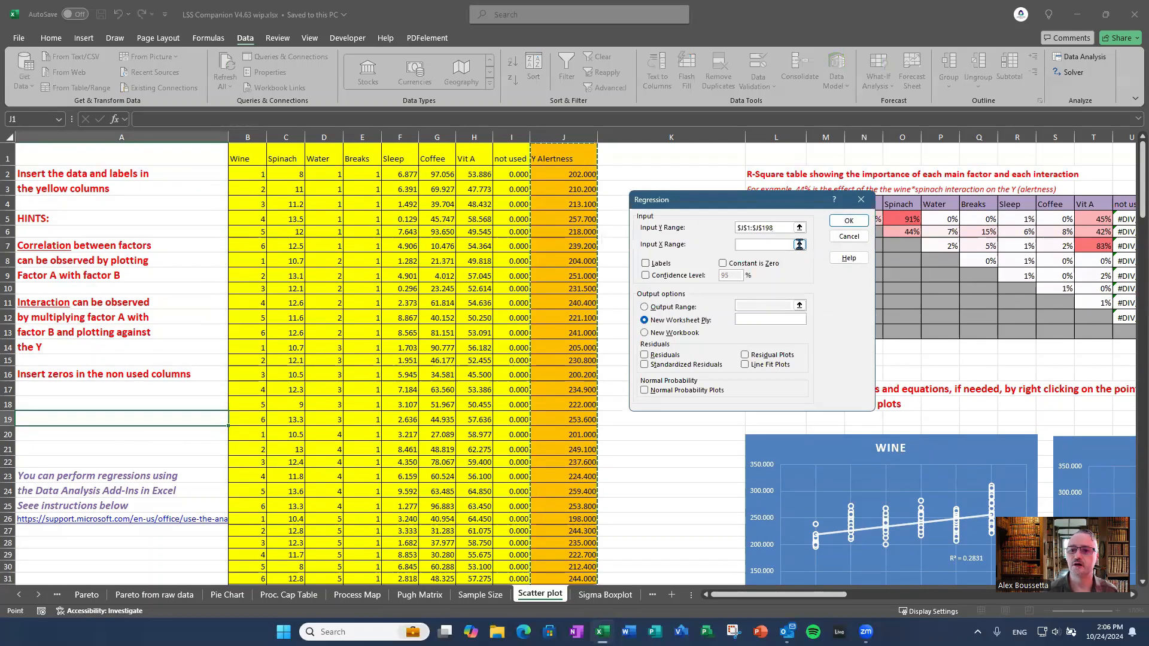
pyautogui.click(798, 245)
pyautogui.click(248, 160)
pyautogui.hotkey('shift', 'Right')
pyautogui.hotkey('shift', 'Right')
pyautogui.hotkey('shift', 'Right')
pyautogui.hotkey('shift', 'Right')
pyautogui.hotkey('shift', 'Right')
pyautogui.hotkey('shift', 'Right')
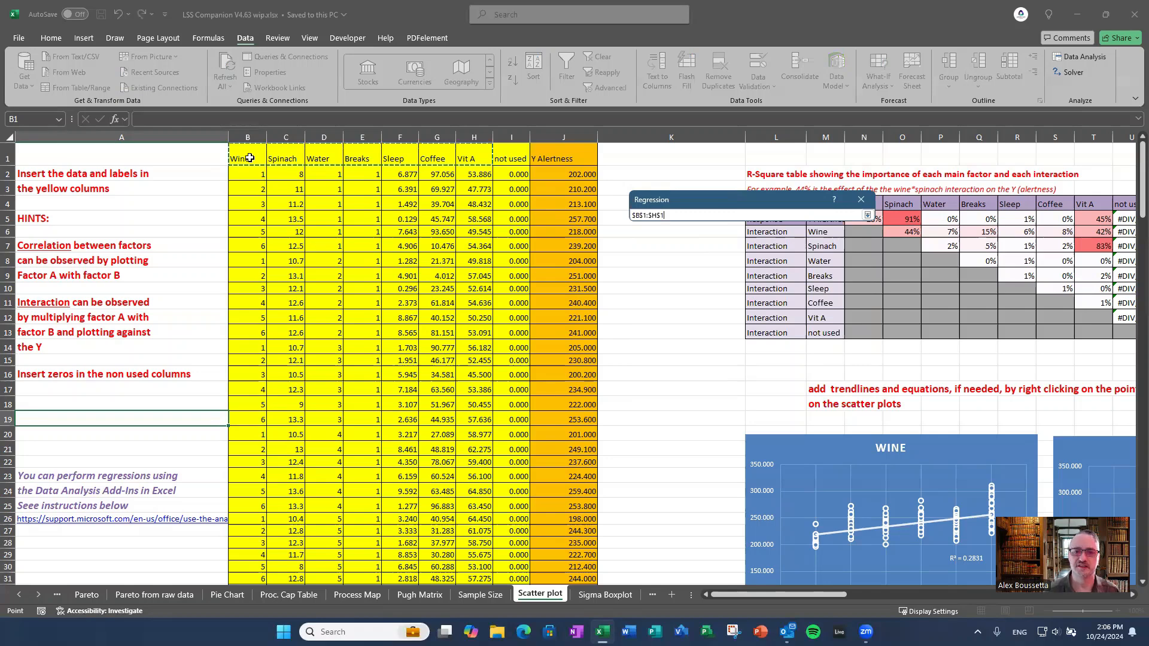
pyautogui.hotkey('ctrl', 'shift', 'Down')
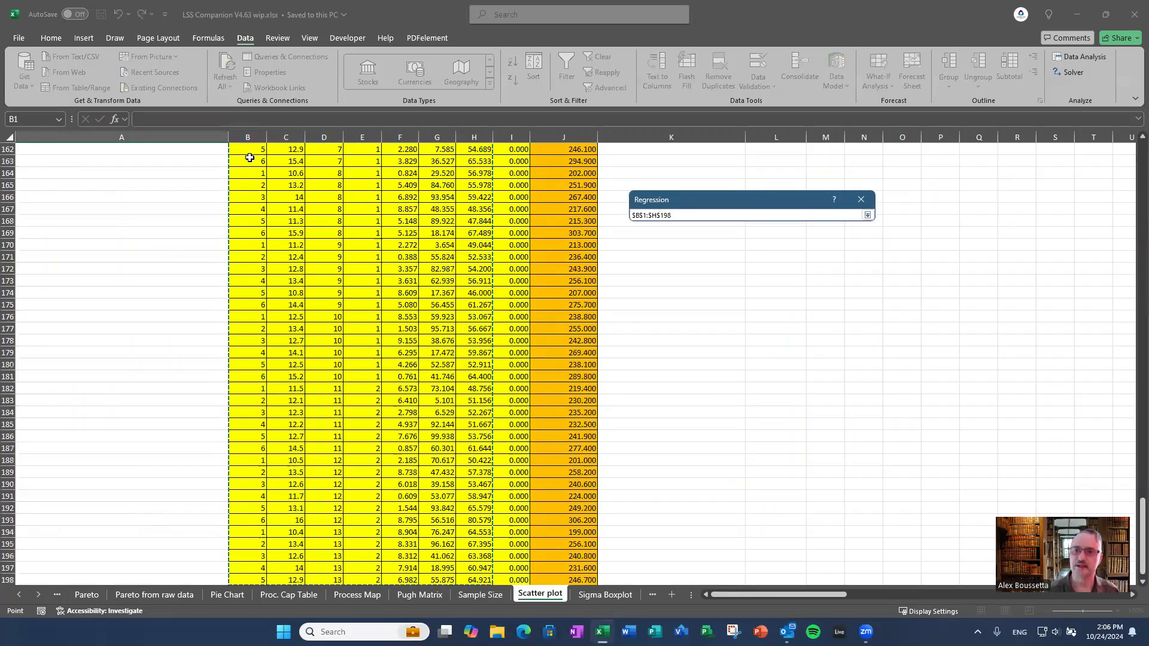
pyautogui.press('Return')
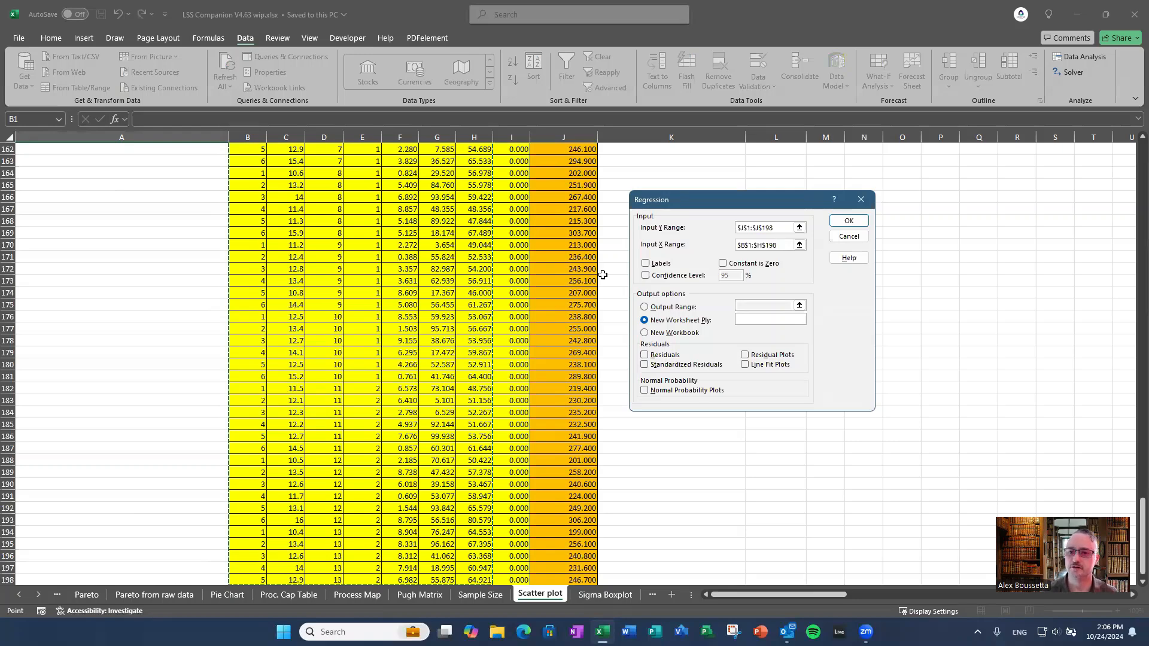
# Step: Enable Labels and the 95% Confidence Level, and run the regression with its output on a new worksheet
pyautogui.click(645, 264)
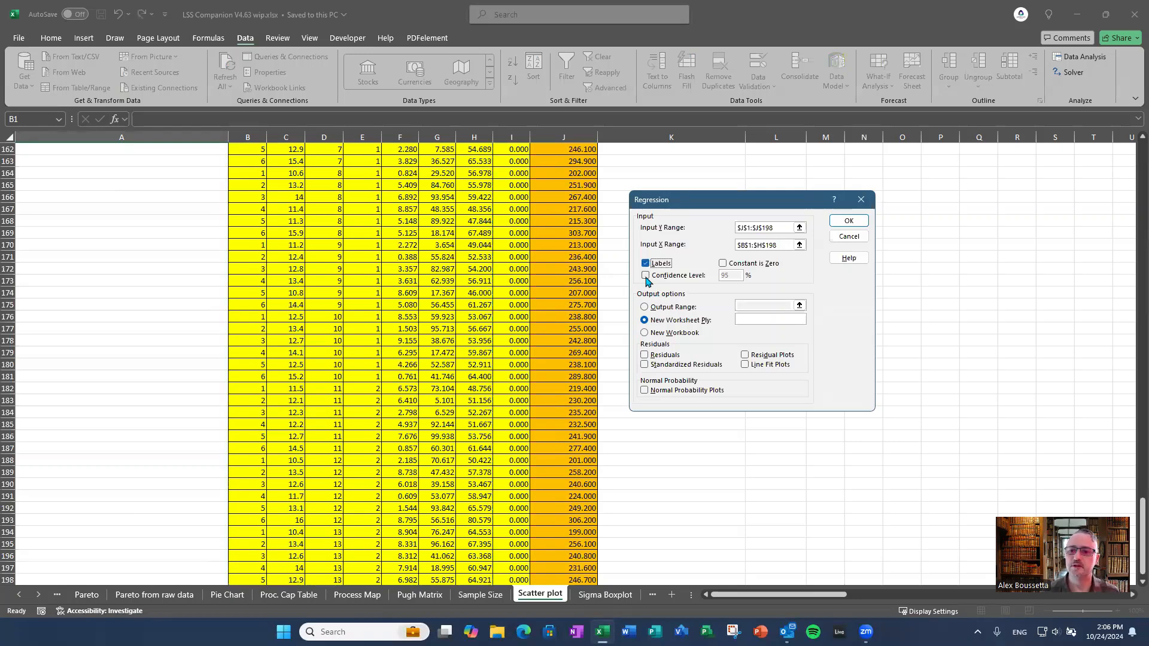
pyautogui.click(645, 276)
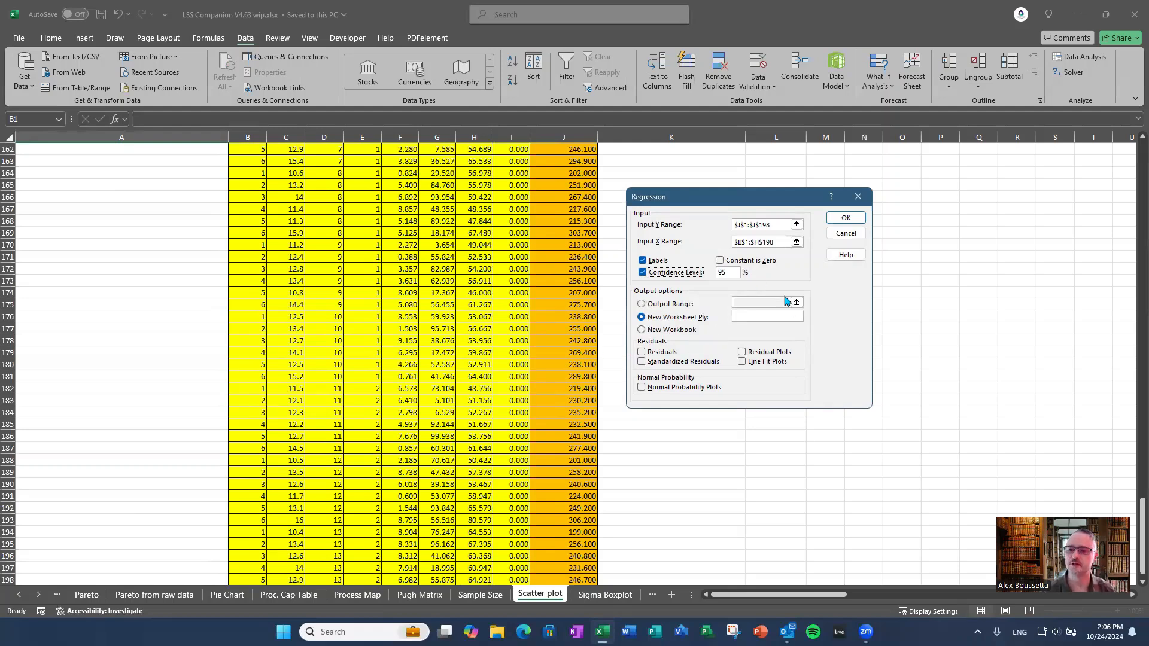
pyautogui.click(845, 220)
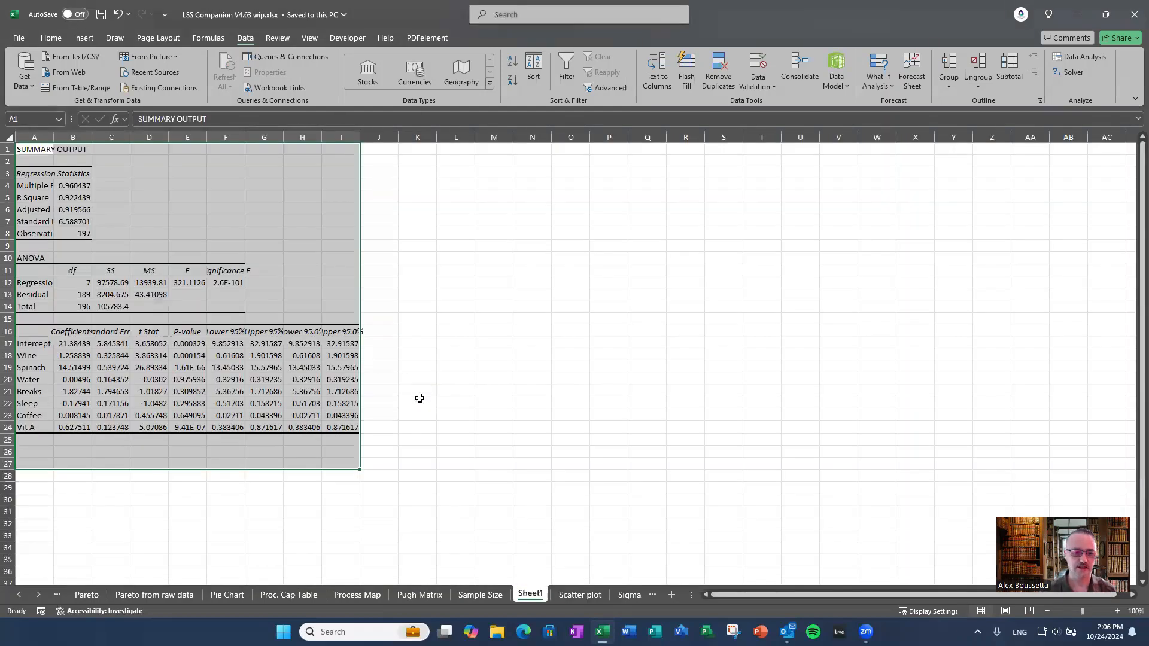
# Step: Fit the widths of columns A, C and D in the regression summary output to their contents
pyautogui.click(142, 293)
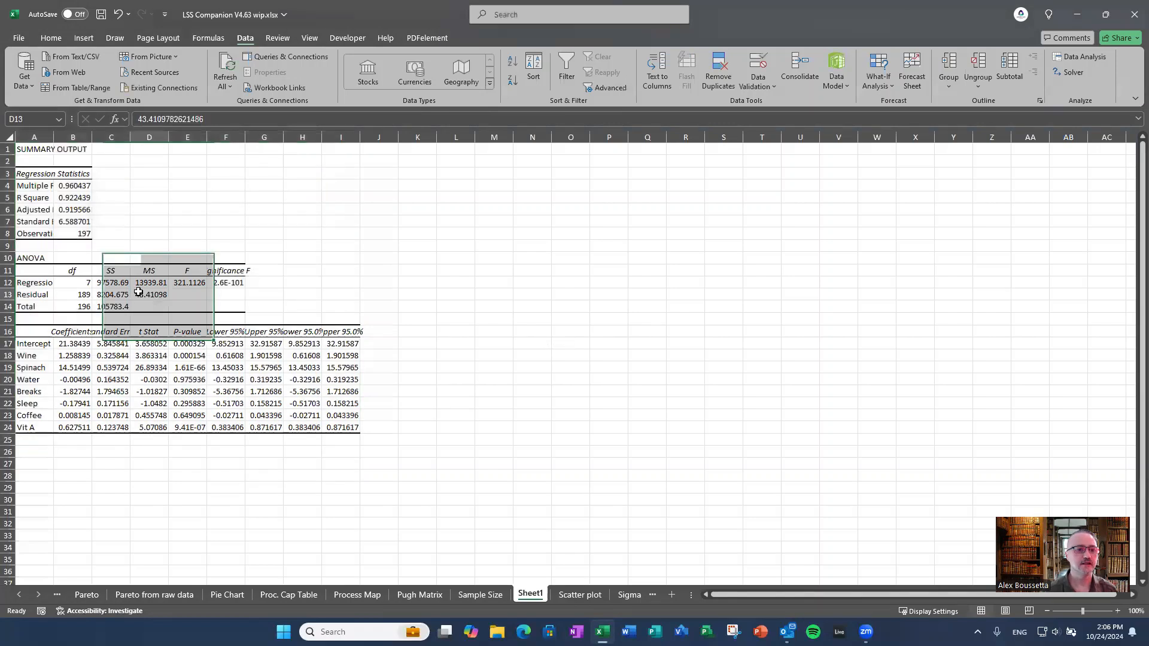
pyautogui.doubleClick(52, 139)
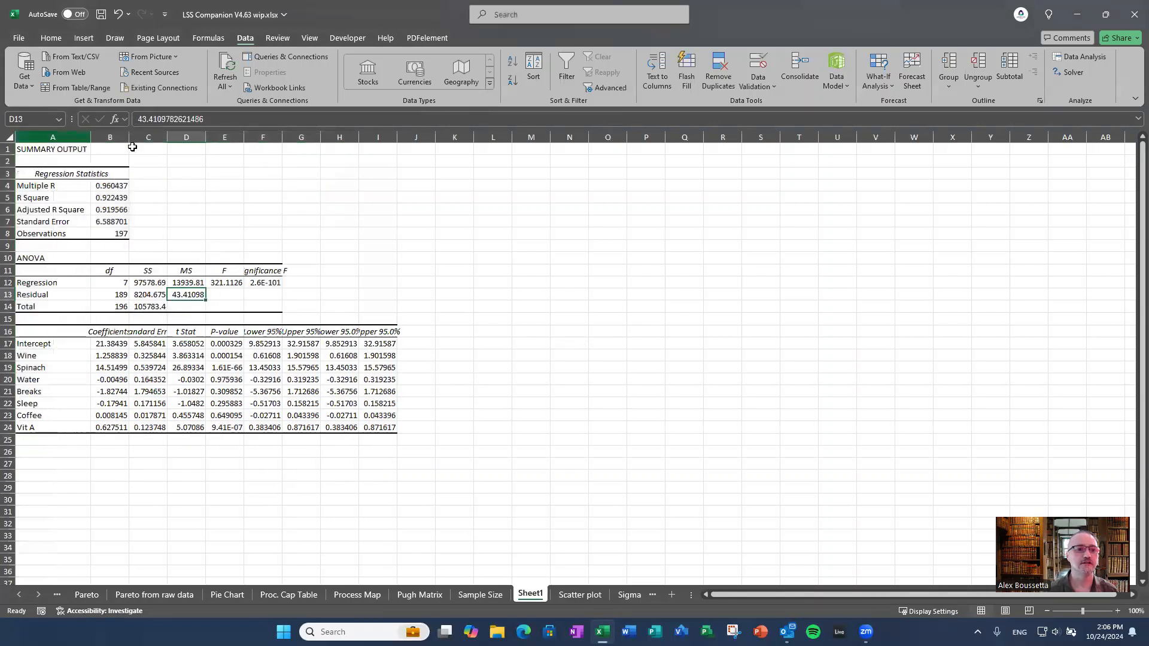
pyautogui.doubleClick(167, 138)
pyautogui.doubleClick(228, 137)
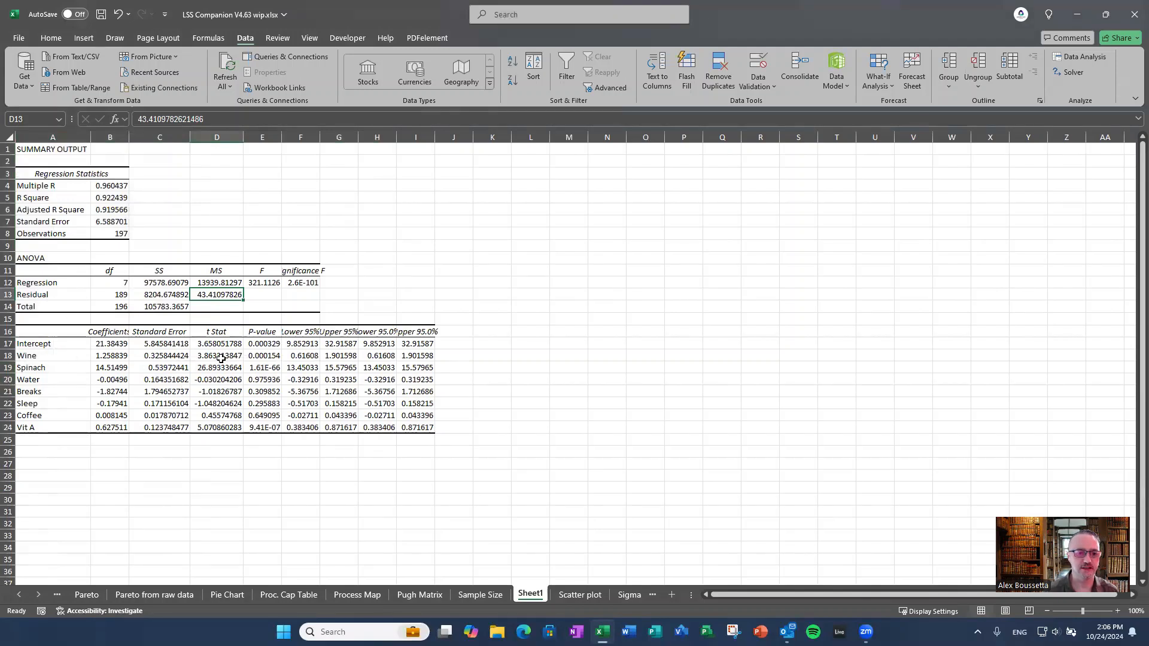
# Step: Apply a Green-Yellow-Red color scale to the regression P-values in E17:E24 and slightly widen their column
pyautogui.moveTo(266, 341); pyautogui.dragTo(264, 429)
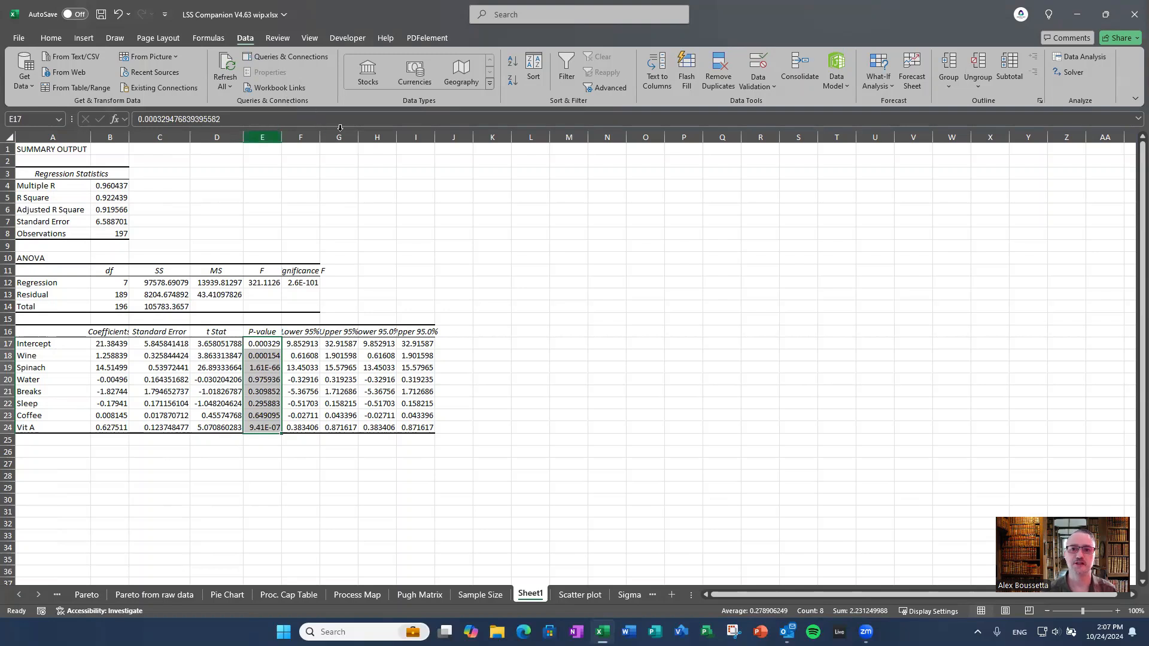
pyautogui.click(50, 37)
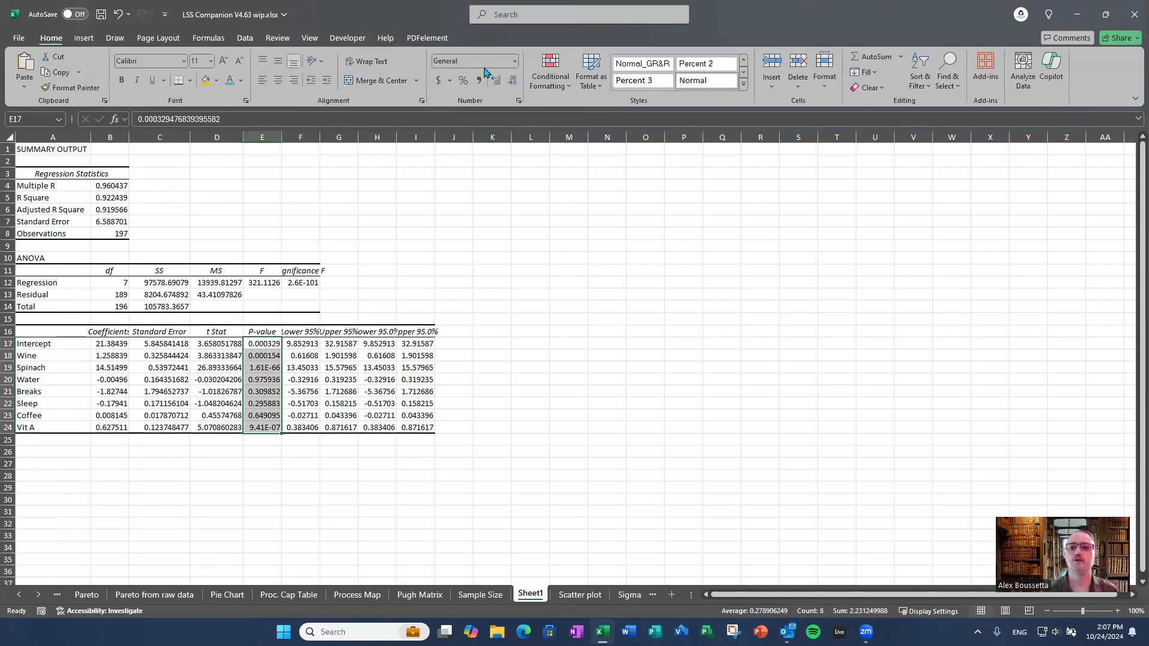
pyautogui.click(551, 75)
pyautogui.moveTo(577, 187)
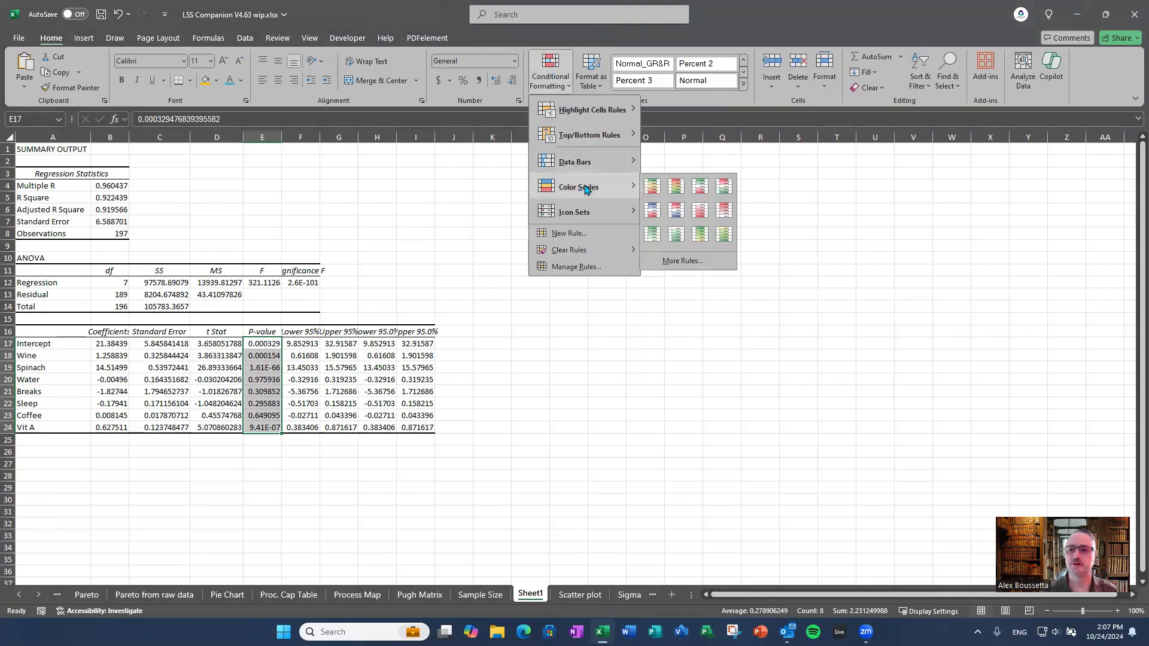
pyautogui.click(650, 186)
pyautogui.click(288, 501)
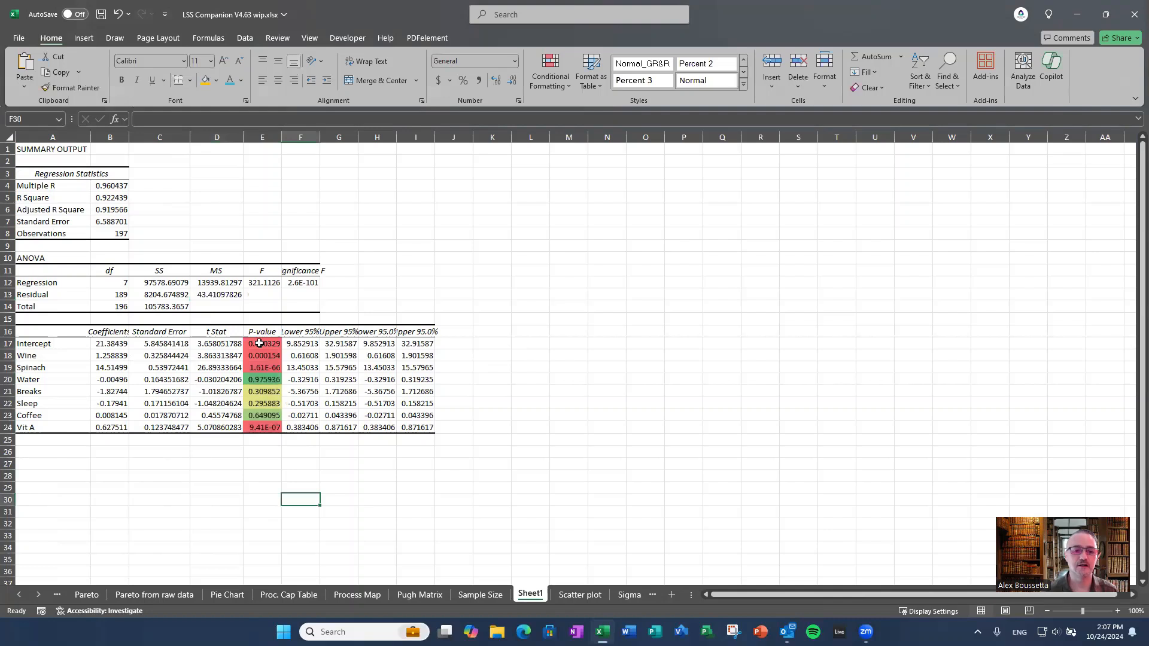
pyautogui.moveTo(281, 140); pyautogui.dragTo(289, 140)
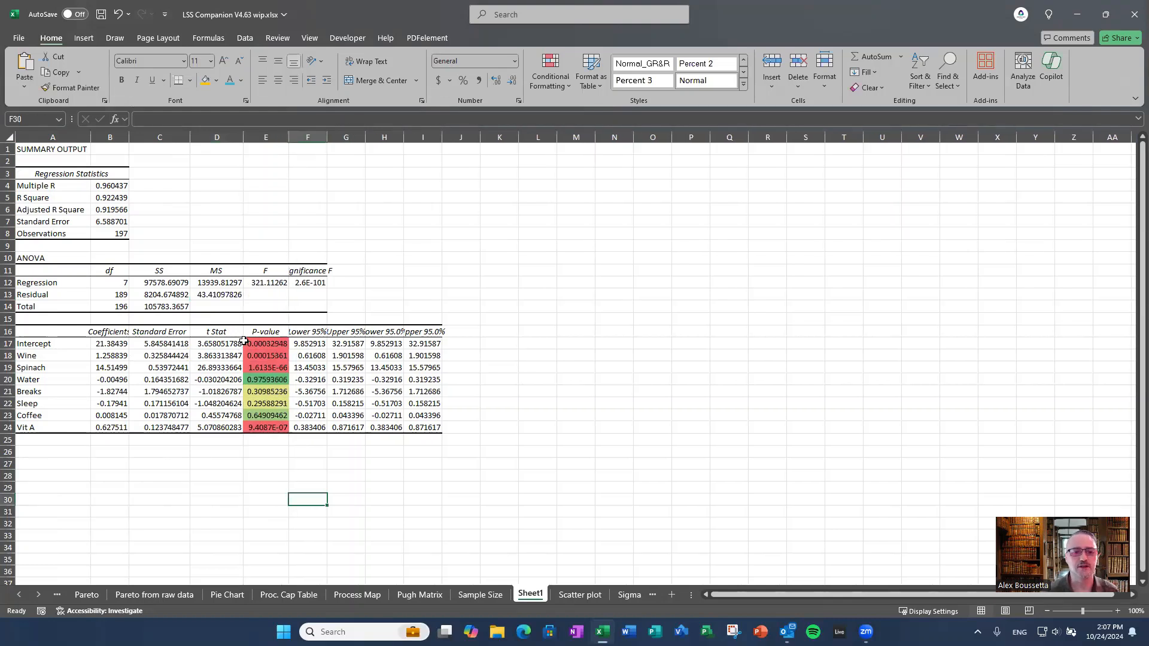
# Step: Fill the Wine, Spinach and Vit A labels in the coefficients table with orange
pyautogui.click(106, 342)
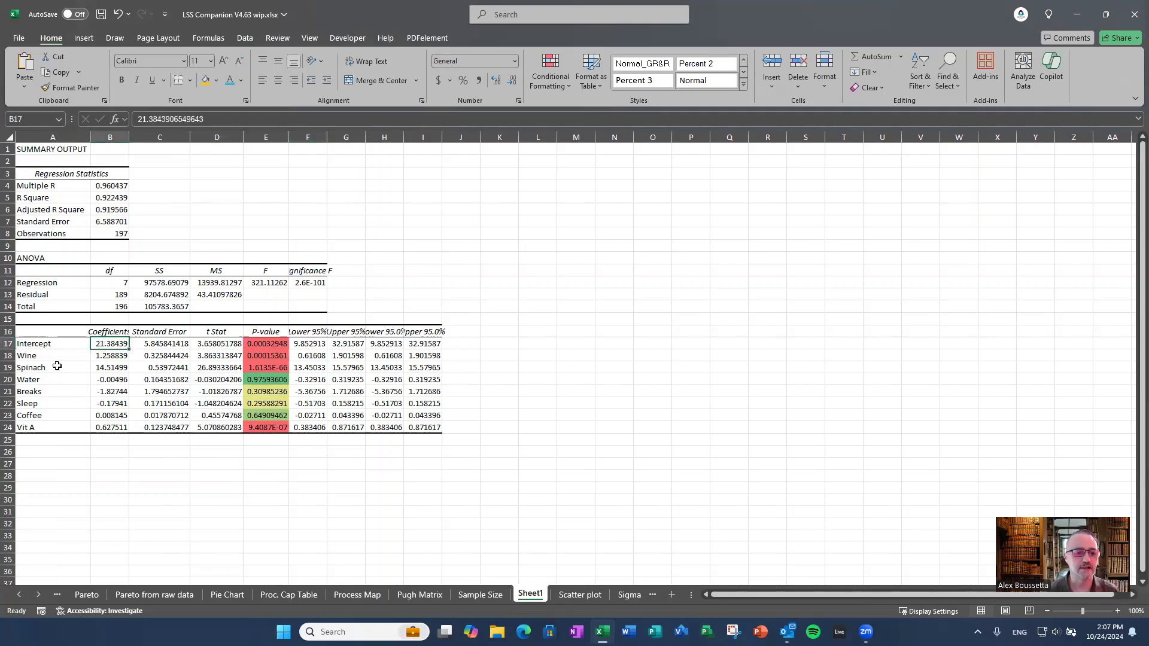
pyautogui.moveTo(51, 358); pyautogui.dragTo(51, 367)
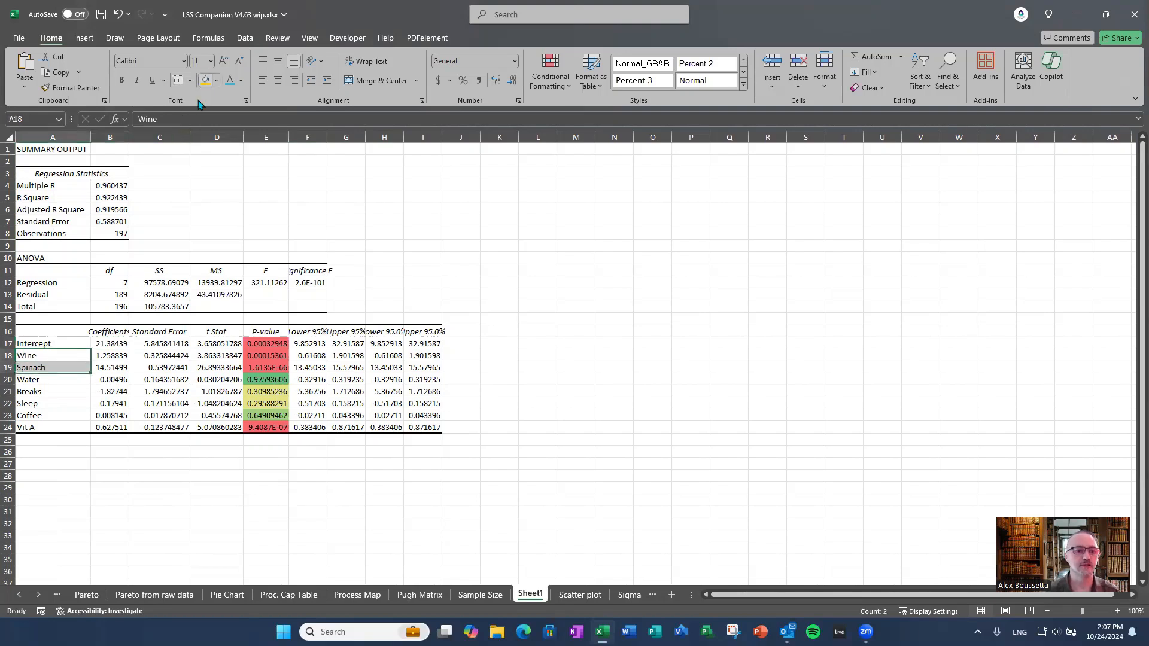
pyautogui.click(205, 80)
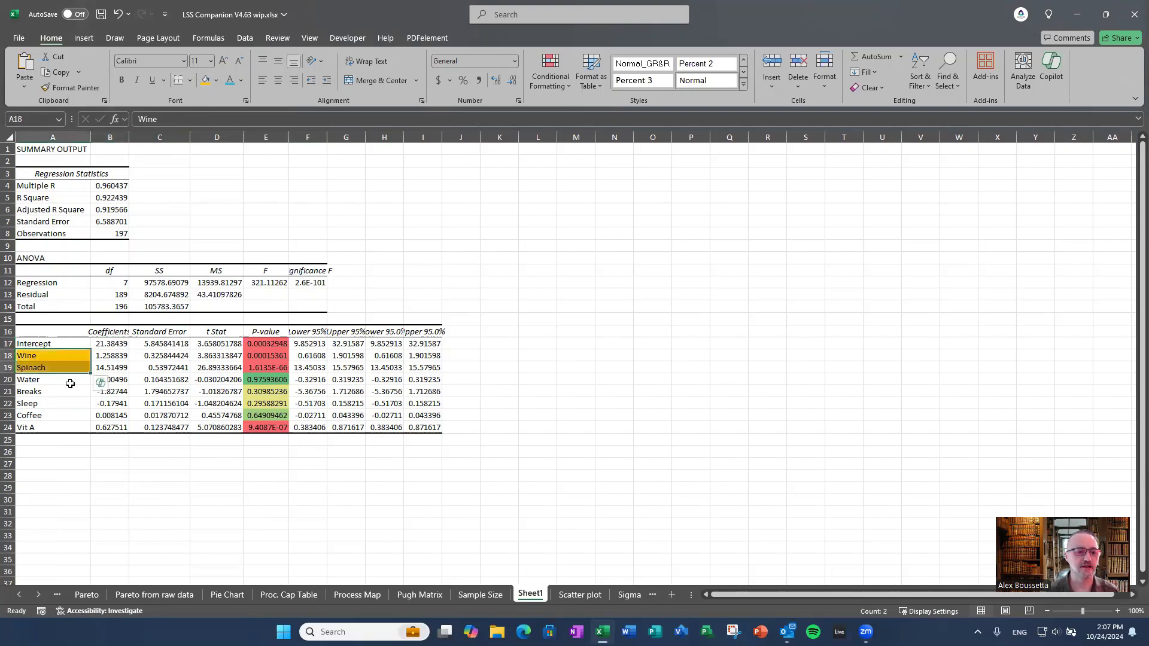
pyautogui.click(66, 427)
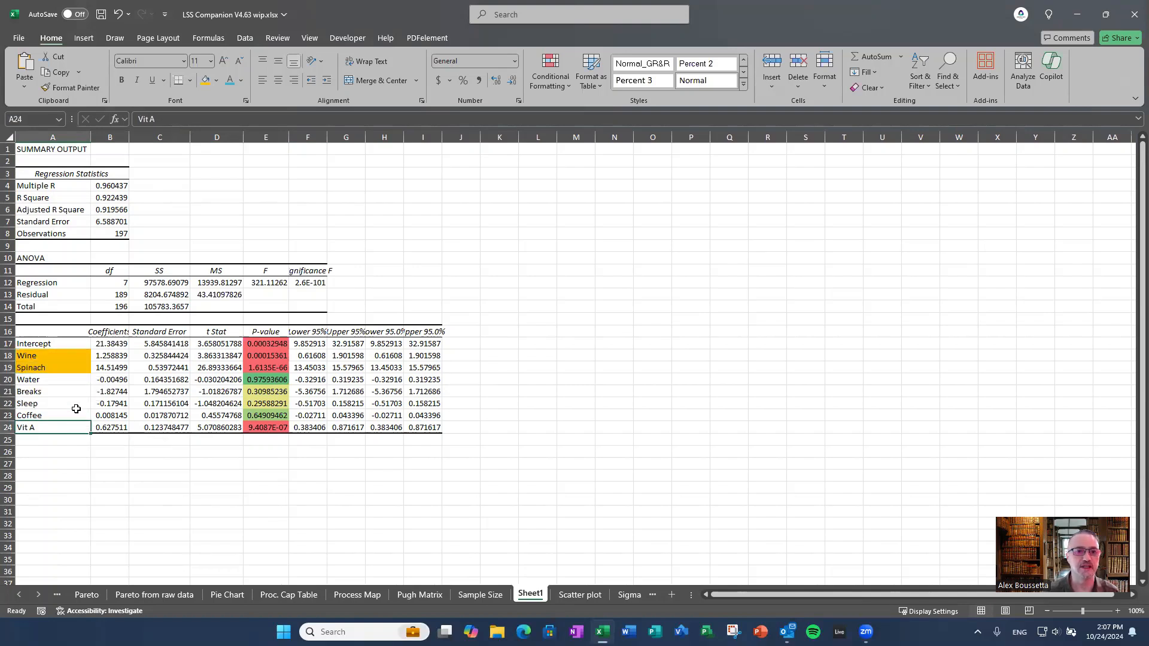
pyautogui.click(205, 80)
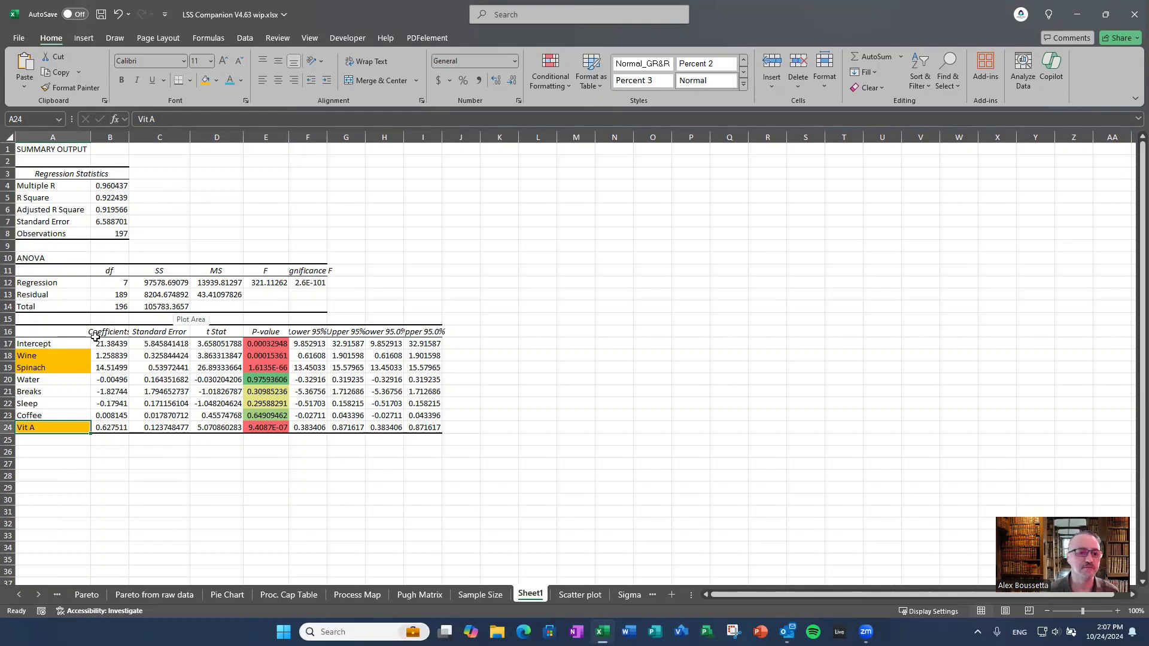
# Step: Examine the Intercept, Wine and Spinach coefficients as terms of the regression equation
pyautogui.moveTo(109, 356); pyautogui.dragTo(110, 367)
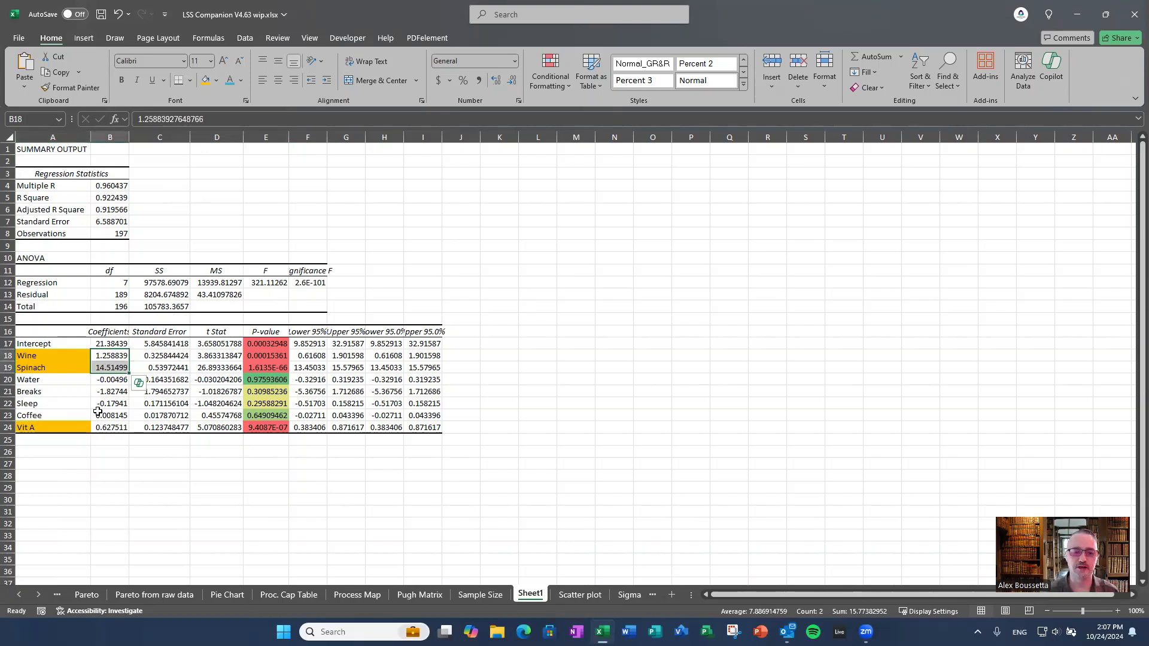
pyautogui.click(112, 344)
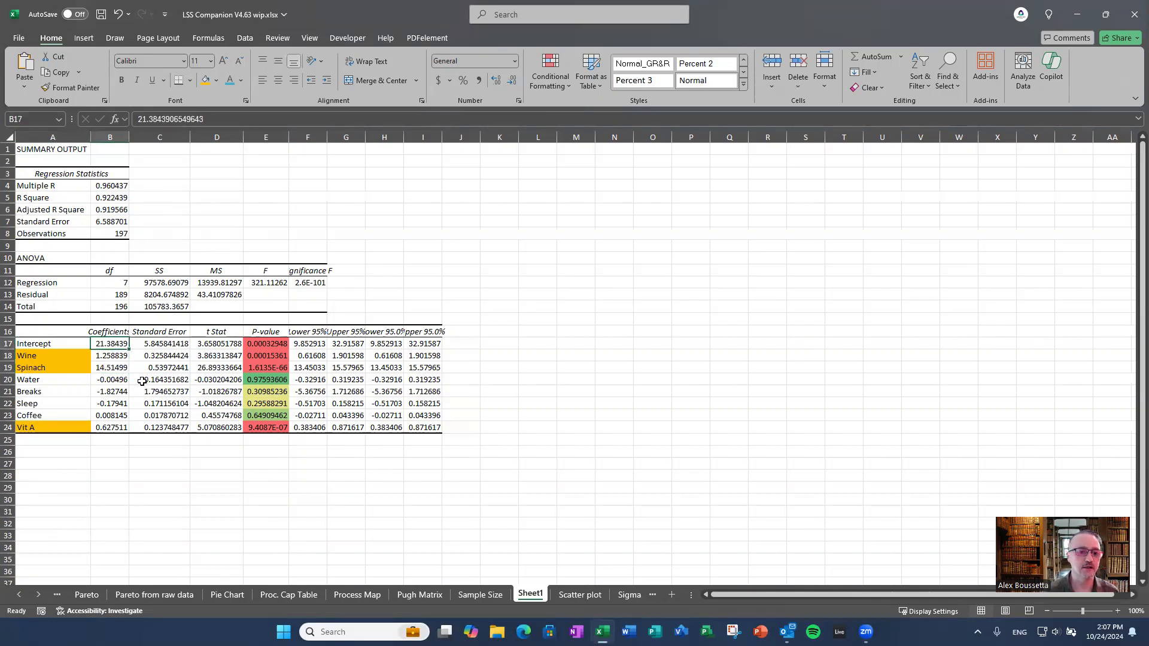
pyautogui.click(48, 357)
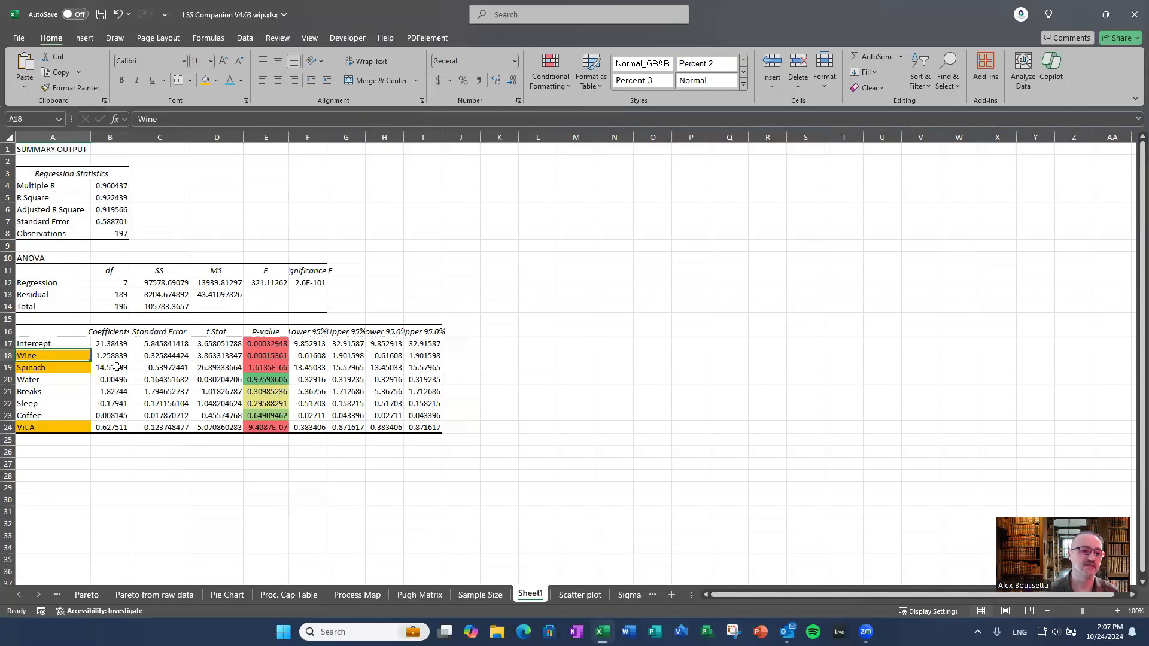
pyautogui.click(66, 366)
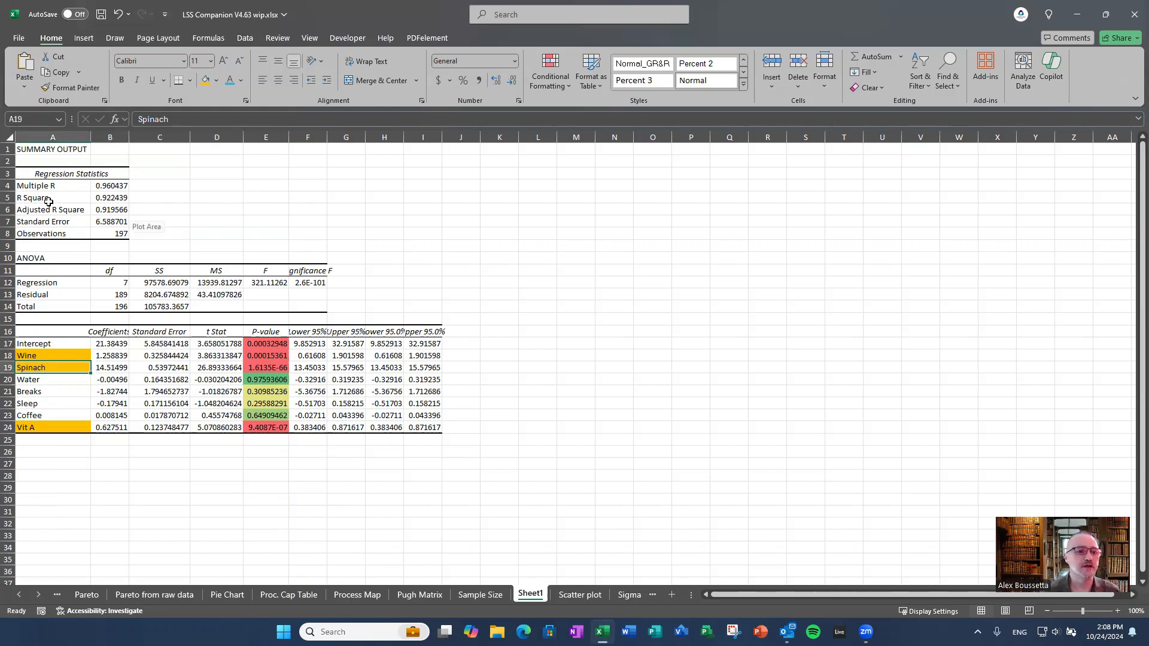
# Step: Highlight the Adjusted R Square label and its value with the current orange fill
pyautogui.moveTo(33, 206); pyautogui.dragTo(120, 209)
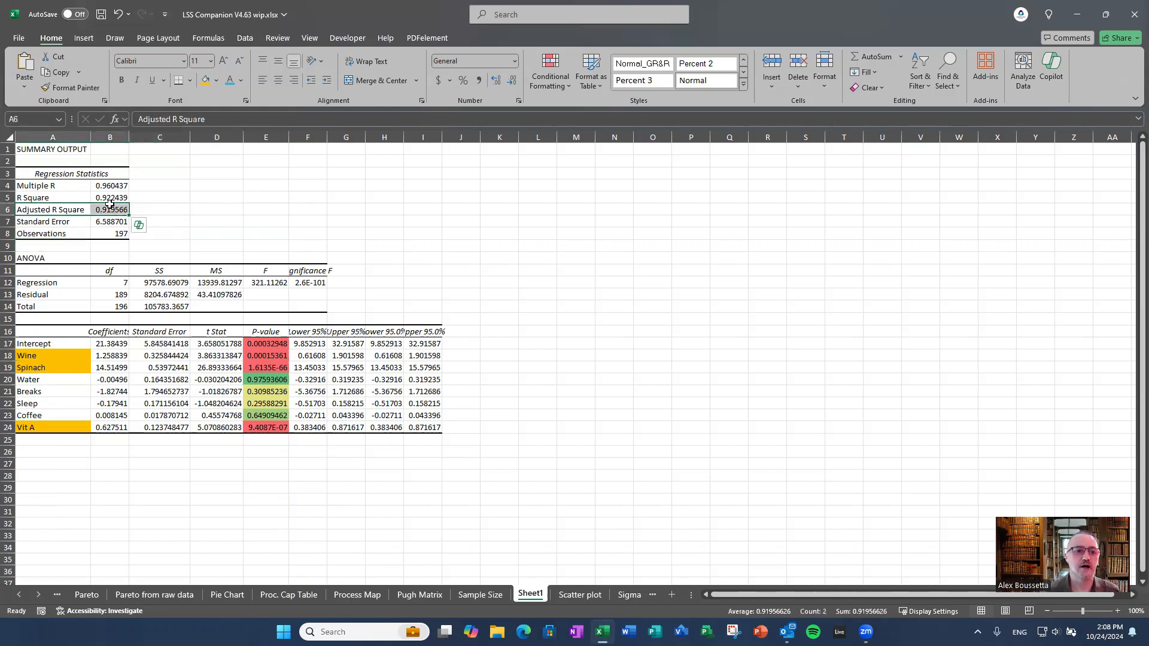
pyautogui.click(206, 79)
pyautogui.click(187, 181)
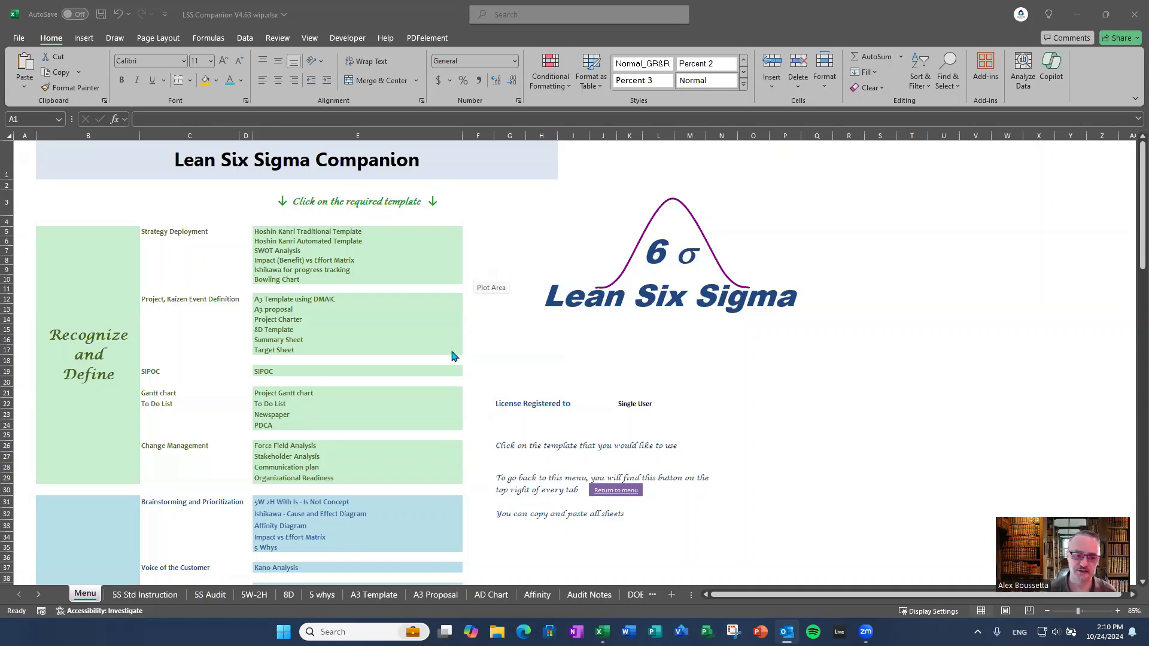
# Step: Go to the Design of Experiments Template and Guide from the template menu and open the embedded DOE Templates v4.xlsx
pyautogui.scroll(-1, 356, 398)
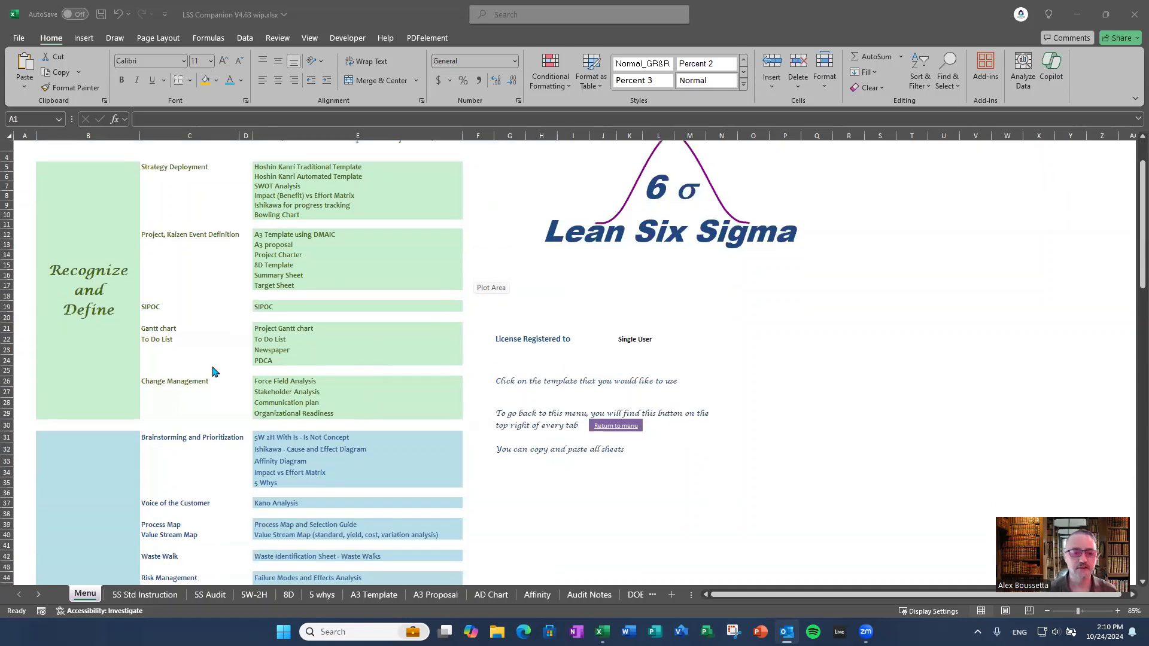
pyautogui.scroll(-1, 233, 345)
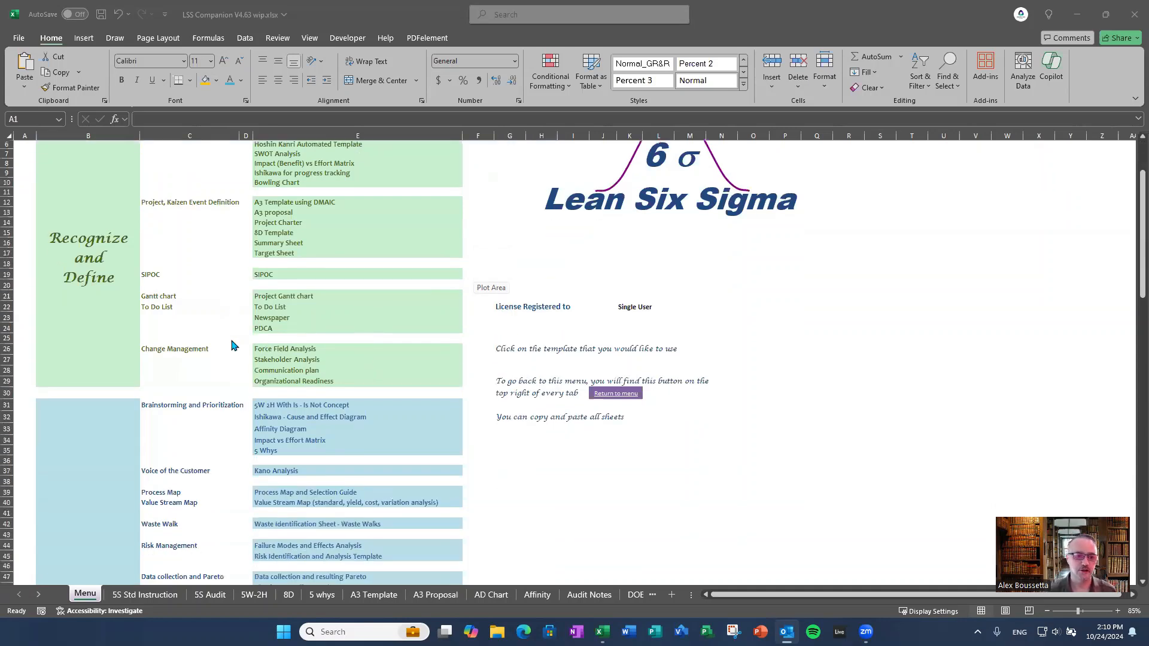
pyautogui.scroll(-20, 235, 346)
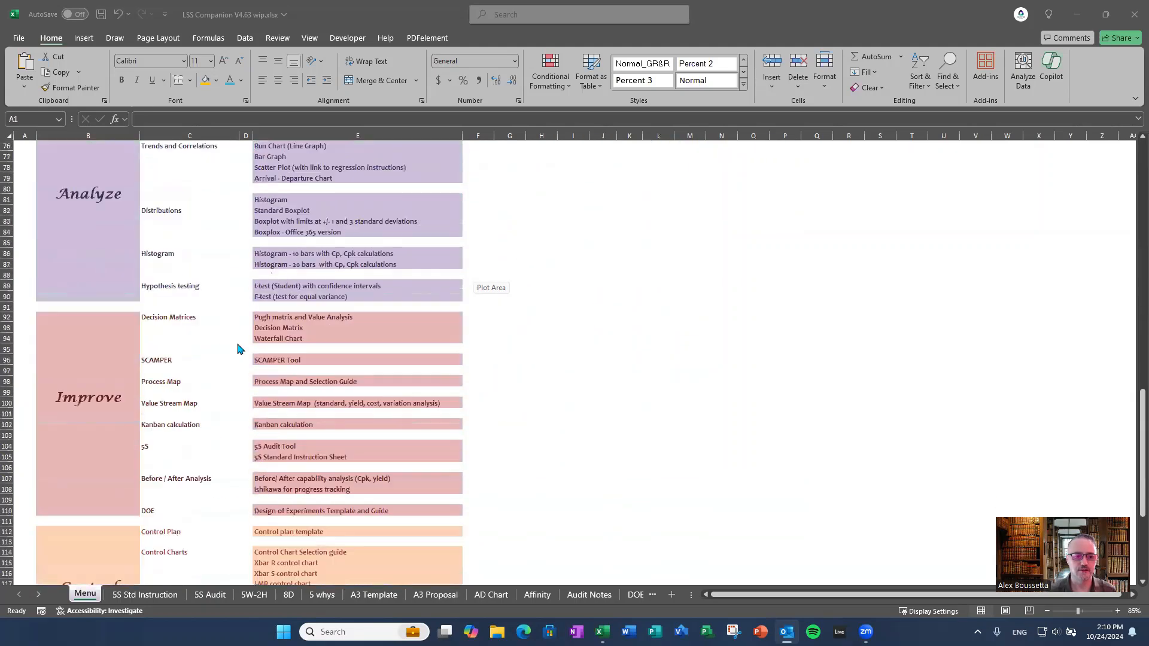
pyautogui.scroll(-1, 272, 443)
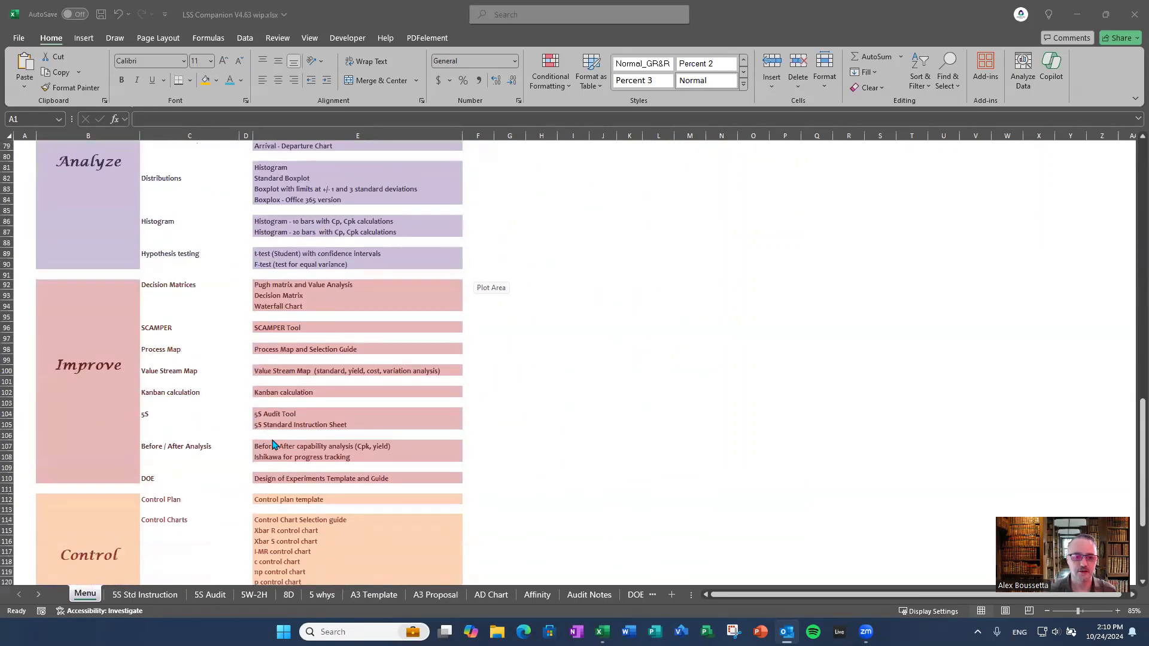
pyautogui.scroll(-1, 296, 453)
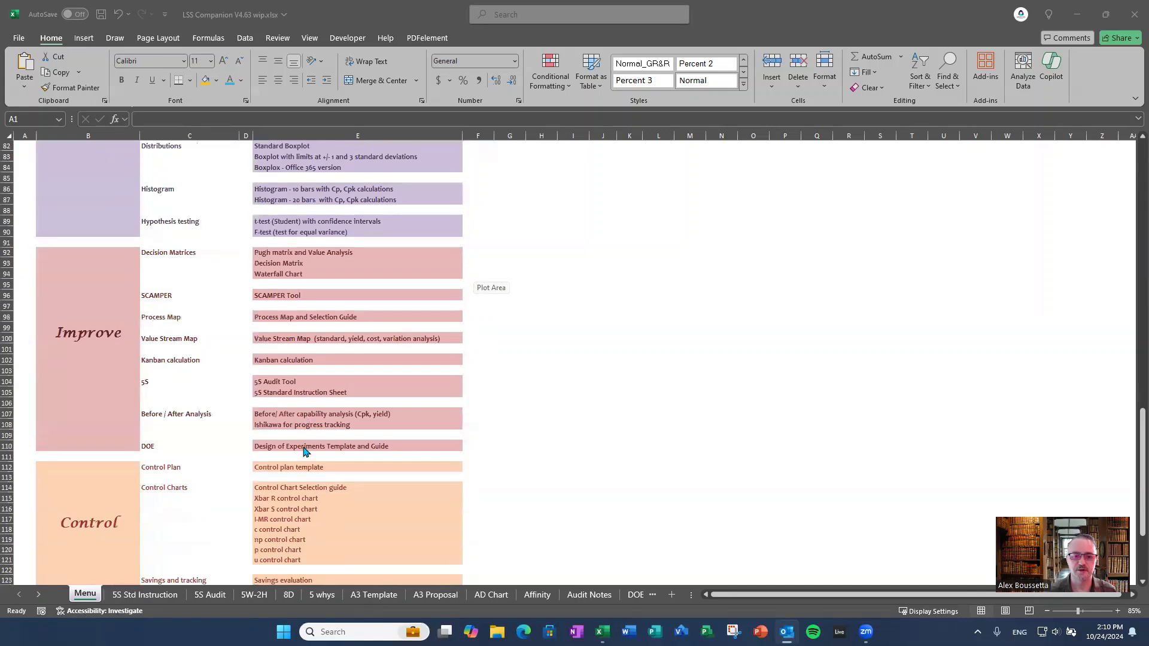
pyautogui.click(348, 447)
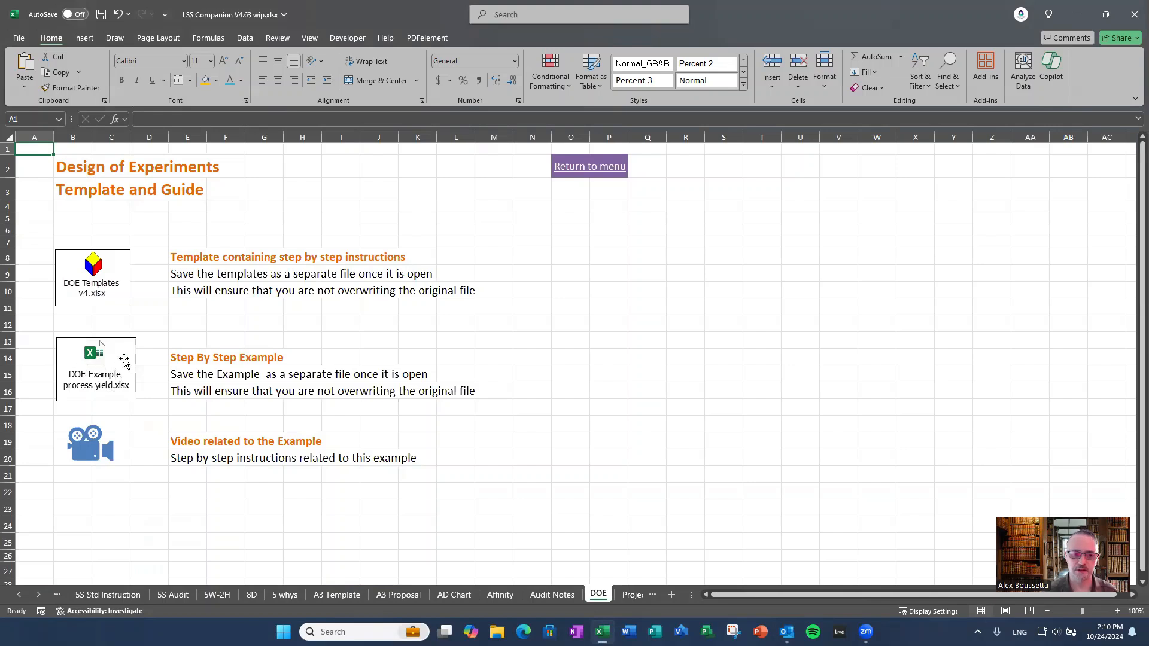
pyautogui.doubleClick(98, 271)
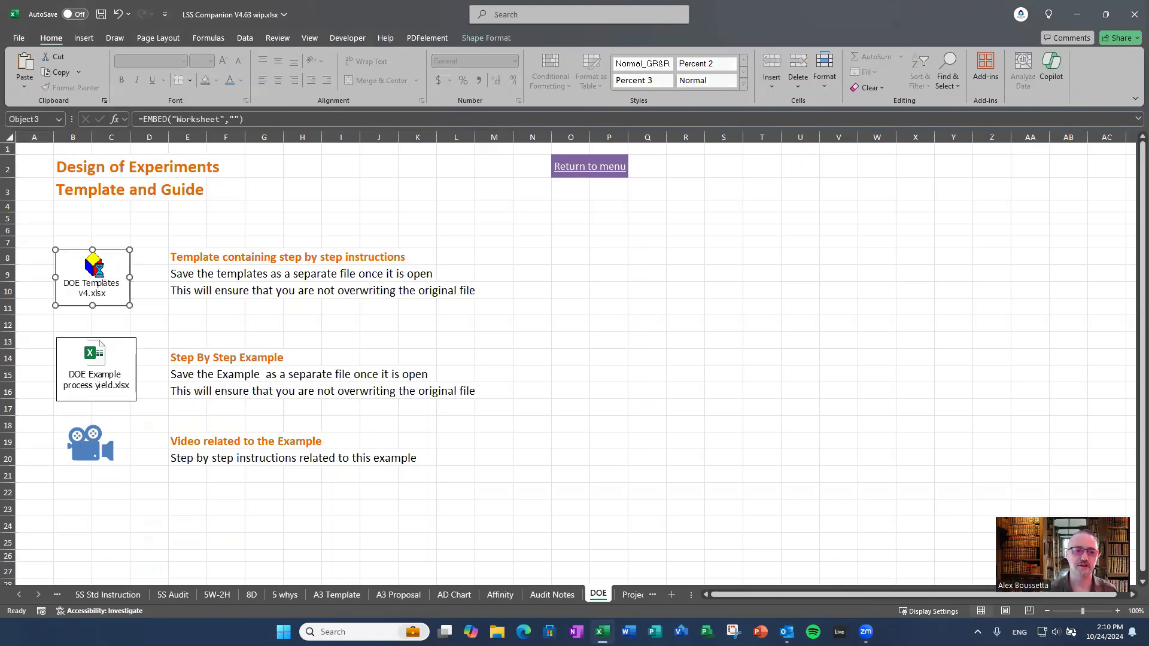
# Step: Examine the two-factor runs on the DOE start sheet, comparing the low and high coded levels of Wine and Spinach
pyautogui.click(727, 185)
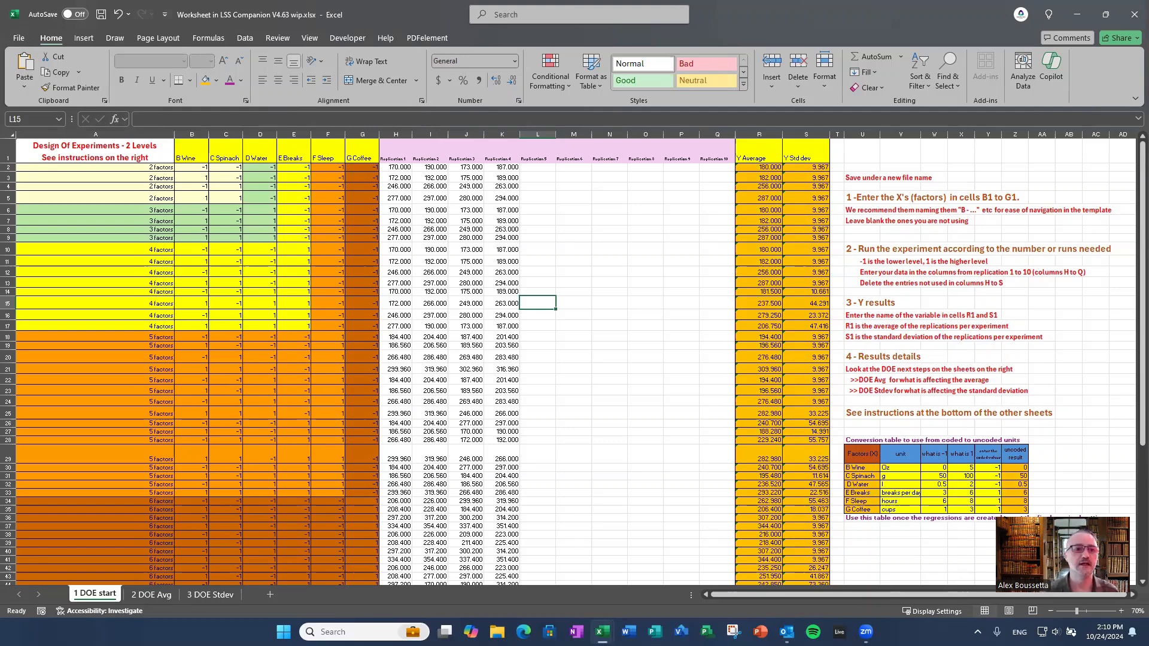
pyautogui.scroll(1, 76, 212)
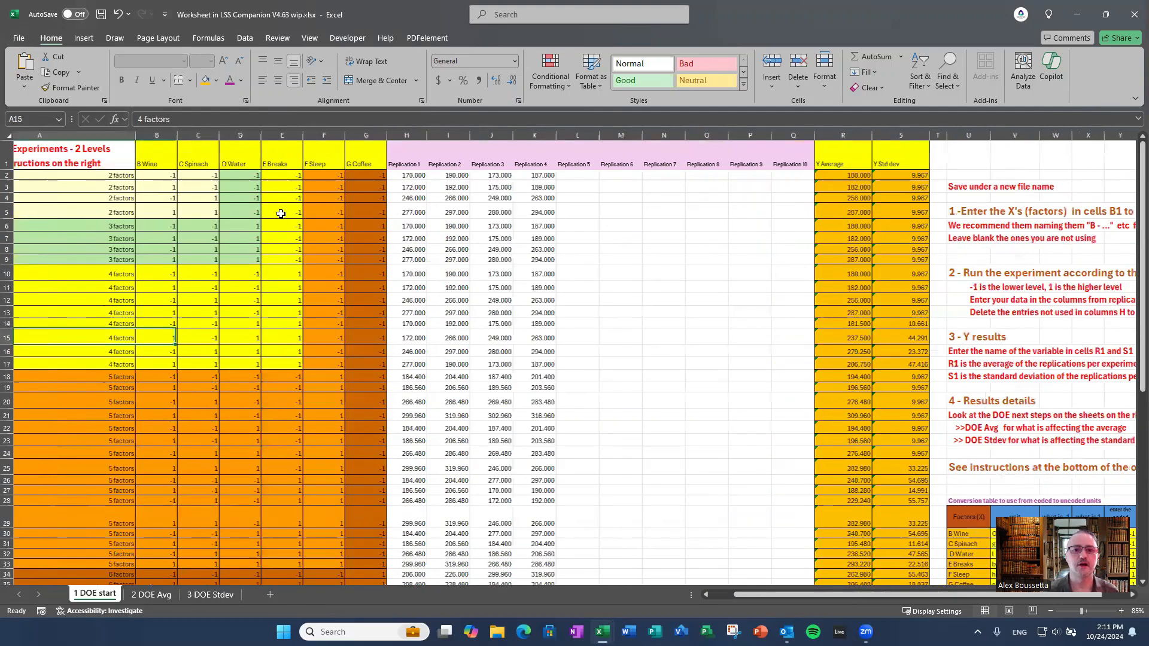
pyautogui.hscroll(-1, 324, 202)
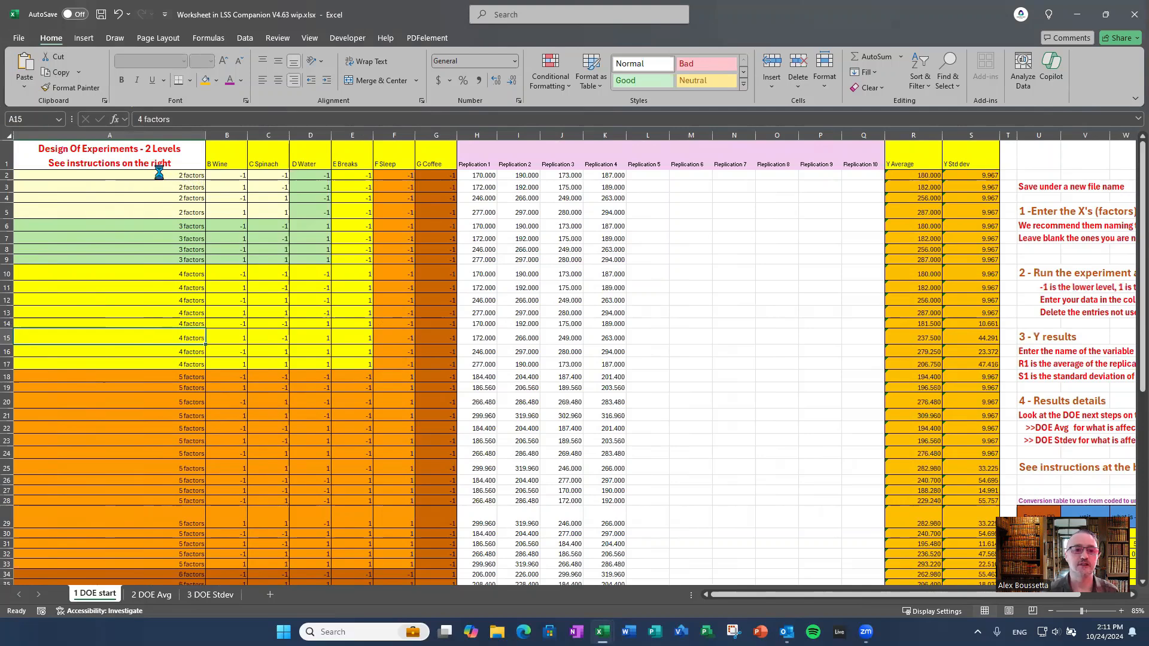
pyautogui.keyDown('ctrl'); pyautogui.scroll(1, 168, 170); pyautogui.keyUp('ctrl')
pyautogui.keyDown('ctrl'); pyautogui.scroll(1, 234, 197); pyautogui.keyUp('ctrl')
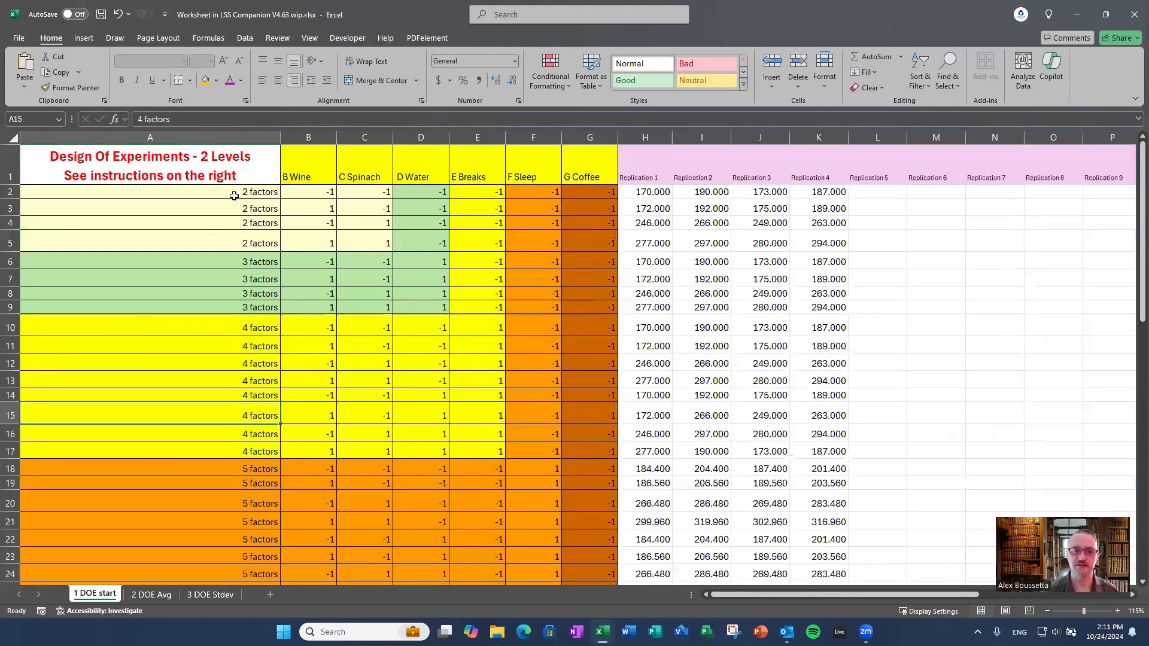
pyautogui.click(233, 196)
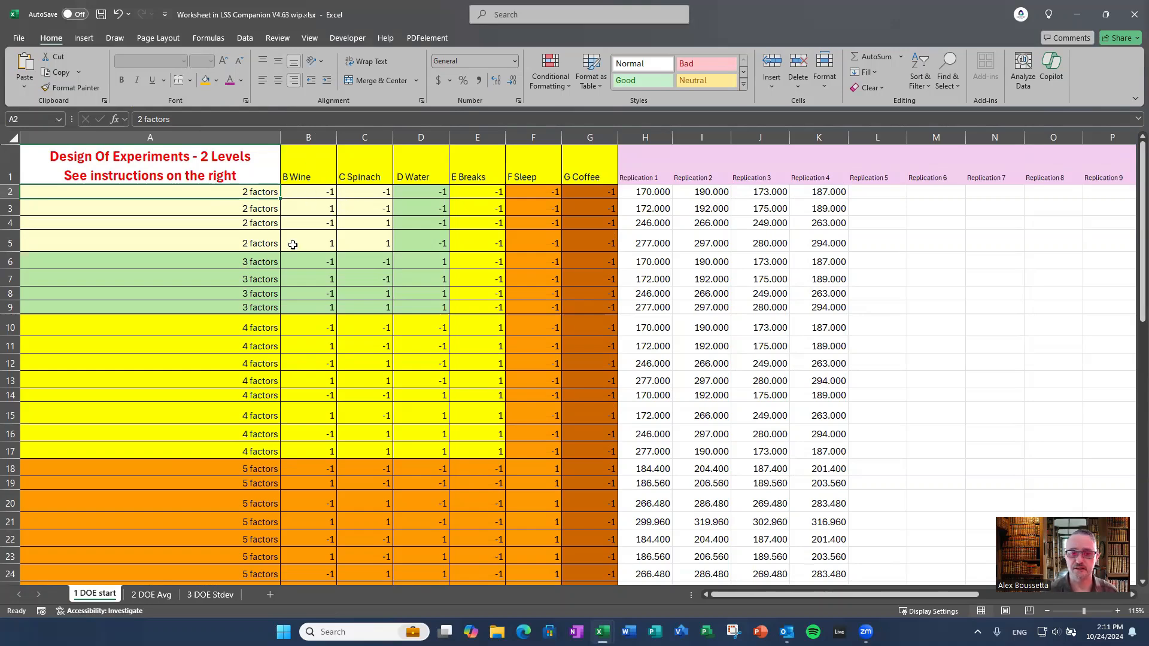
pyautogui.click(307, 189)
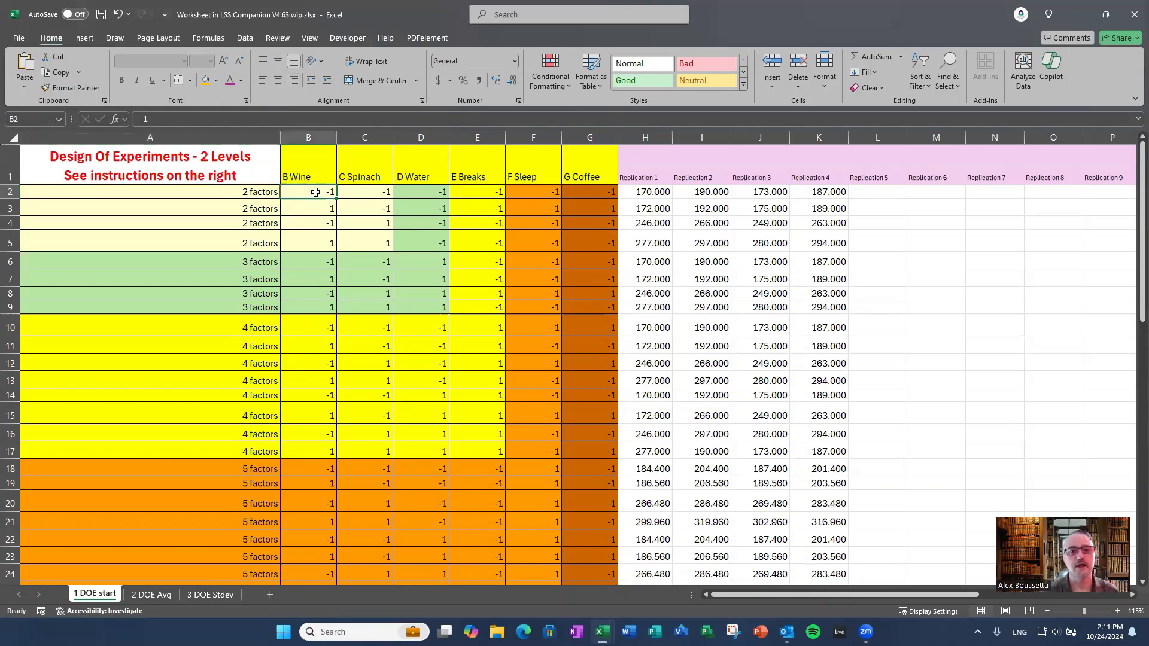
pyautogui.click(325, 206)
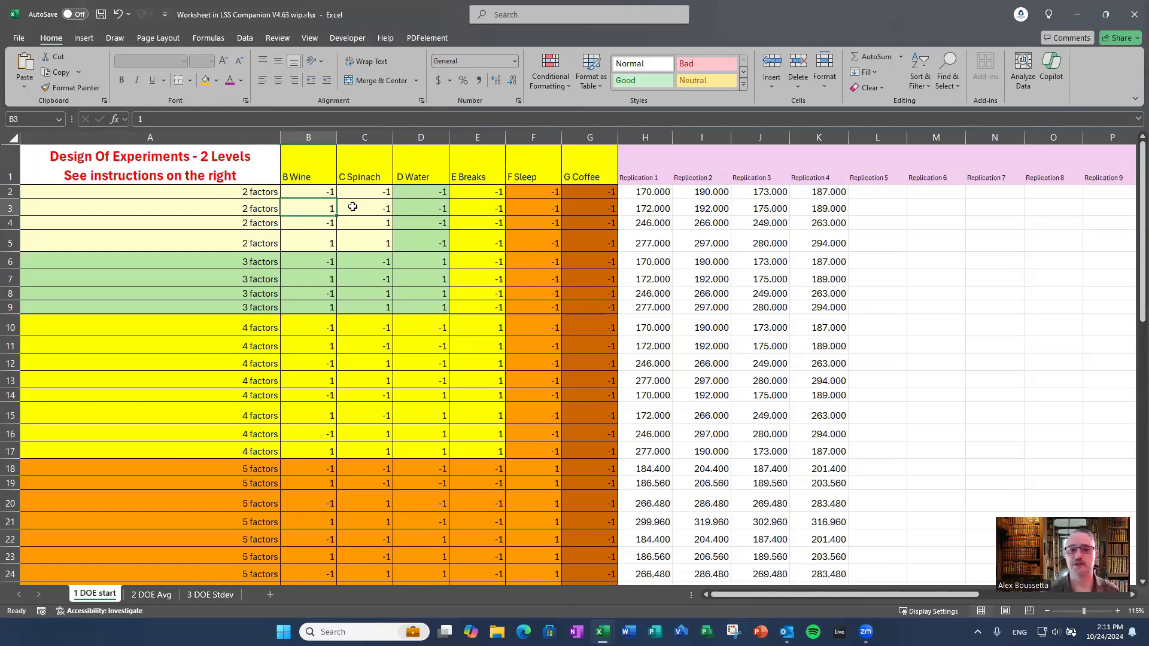
pyautogui.click(353, 206)
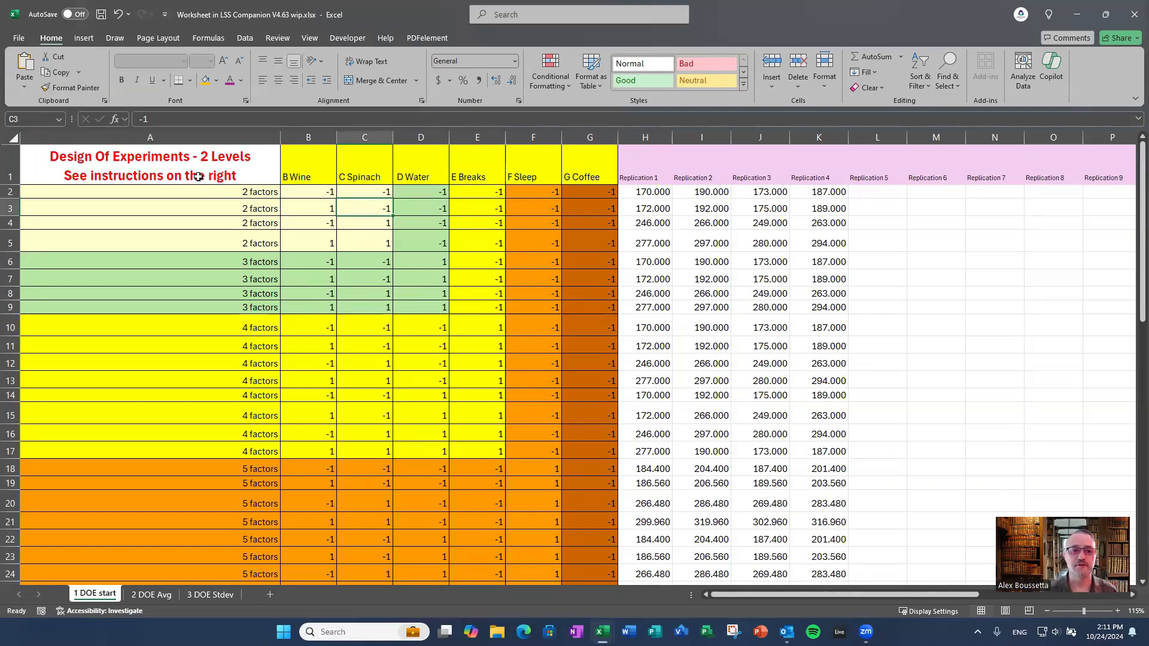
# Step: Examine the three-factor and four-factor run blocks and the factor names from Wine to Coffee
pyautogui.moveTo(308, 190); pyautogui.dragTo(432, 306)
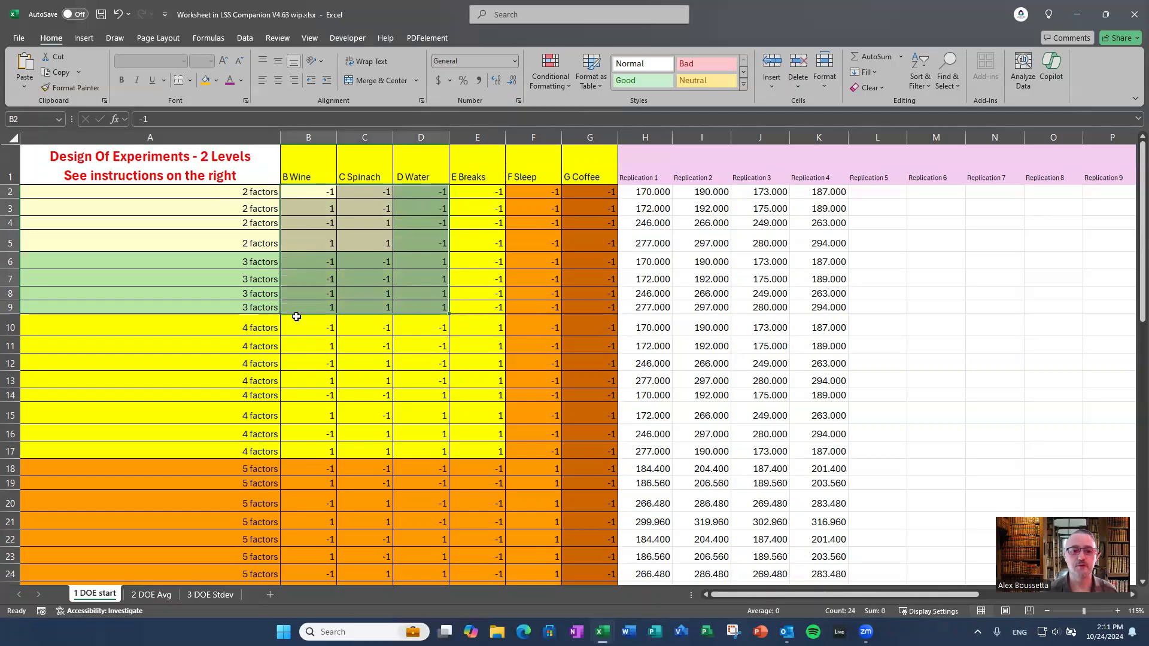
pyautogui.click(466, 392)
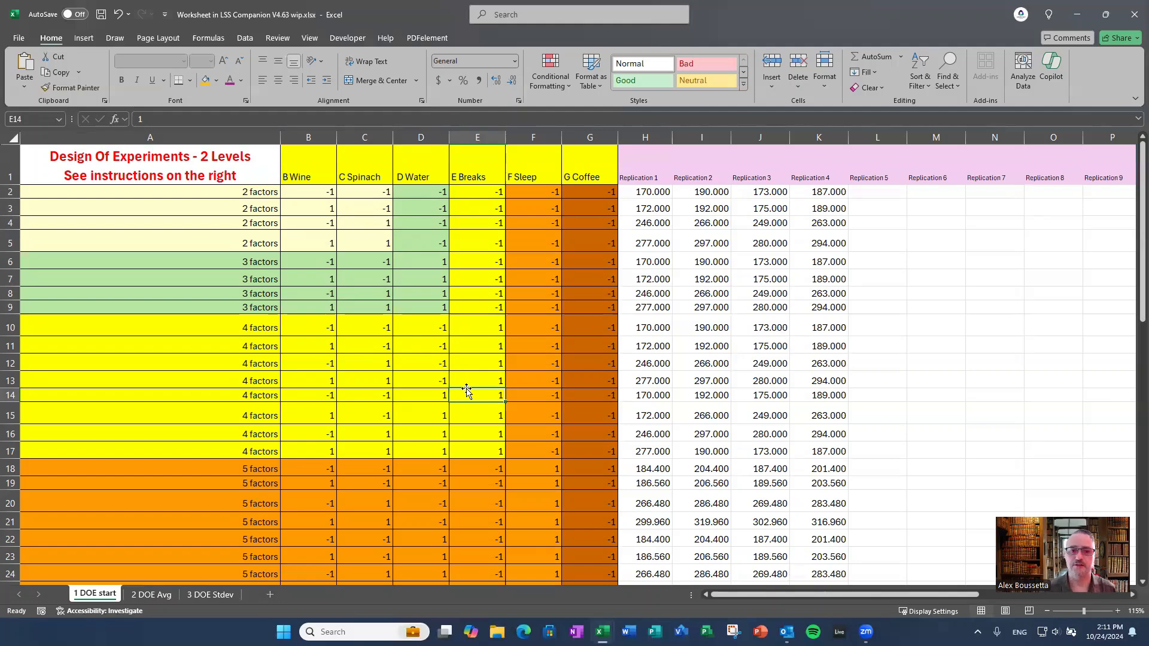
pyautogui.moveTo(321, 173); pyautogui.dragTo(583, 173)
pyautogui.click(532, 243)
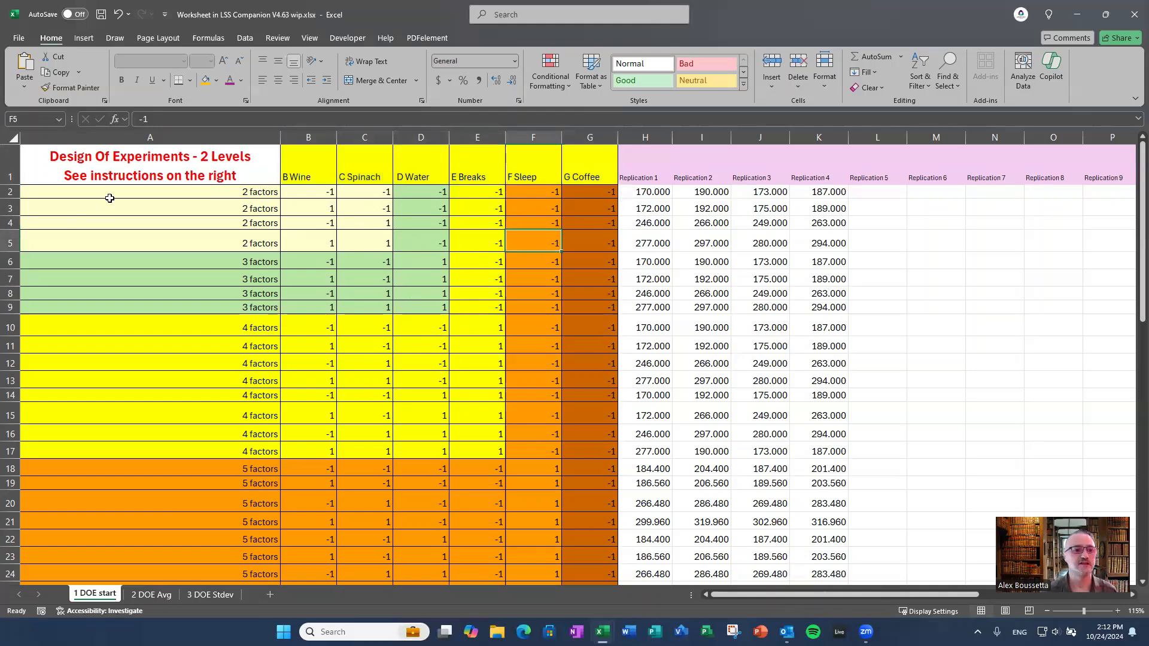
# Step: Examine the first run's coded factor levels and its results in Replication 1 through Replication 4
pyautogui.click(320, 192)
pyautogui.click(419, 194)
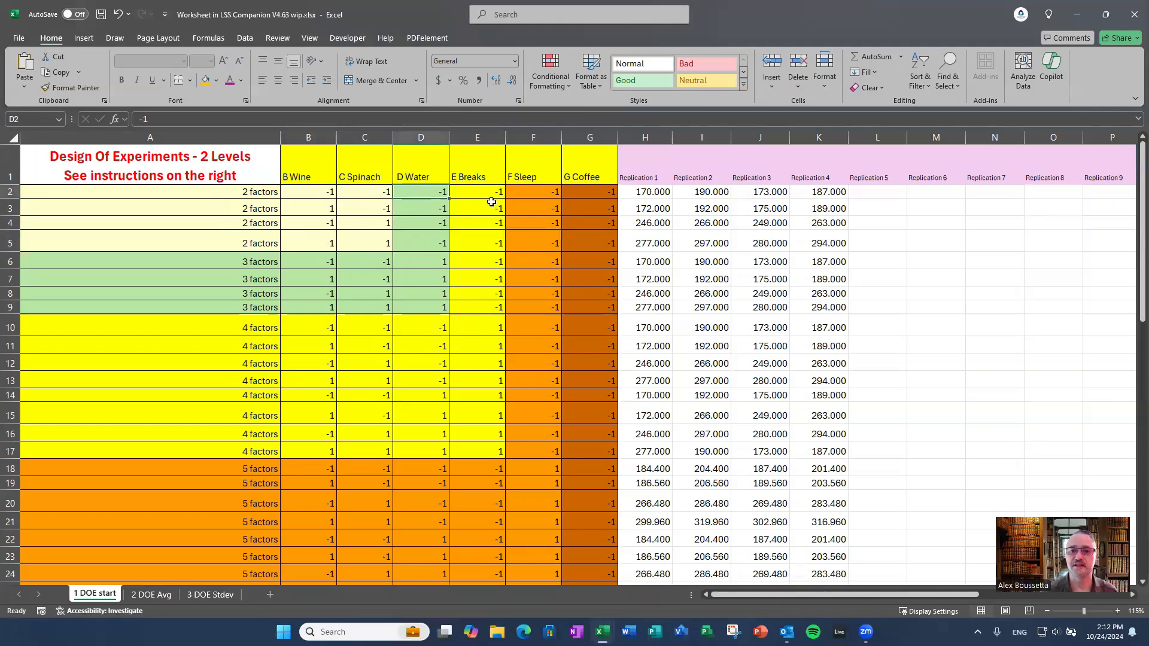
pyautogui.click(596, 197)
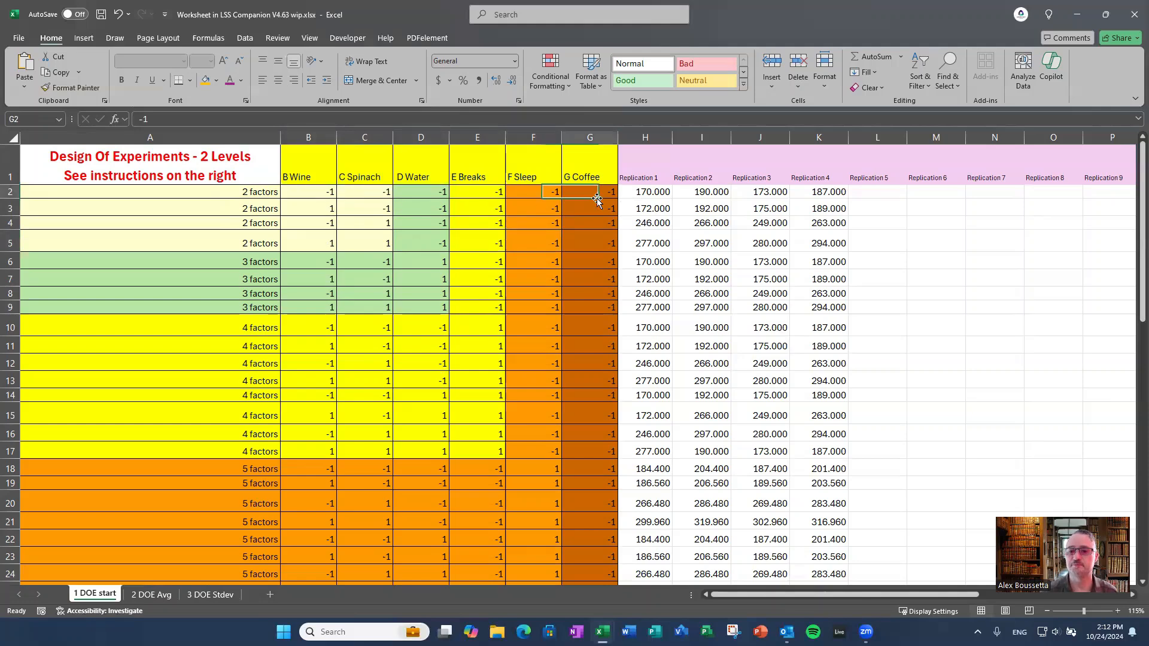
pyautogui.press('Right')
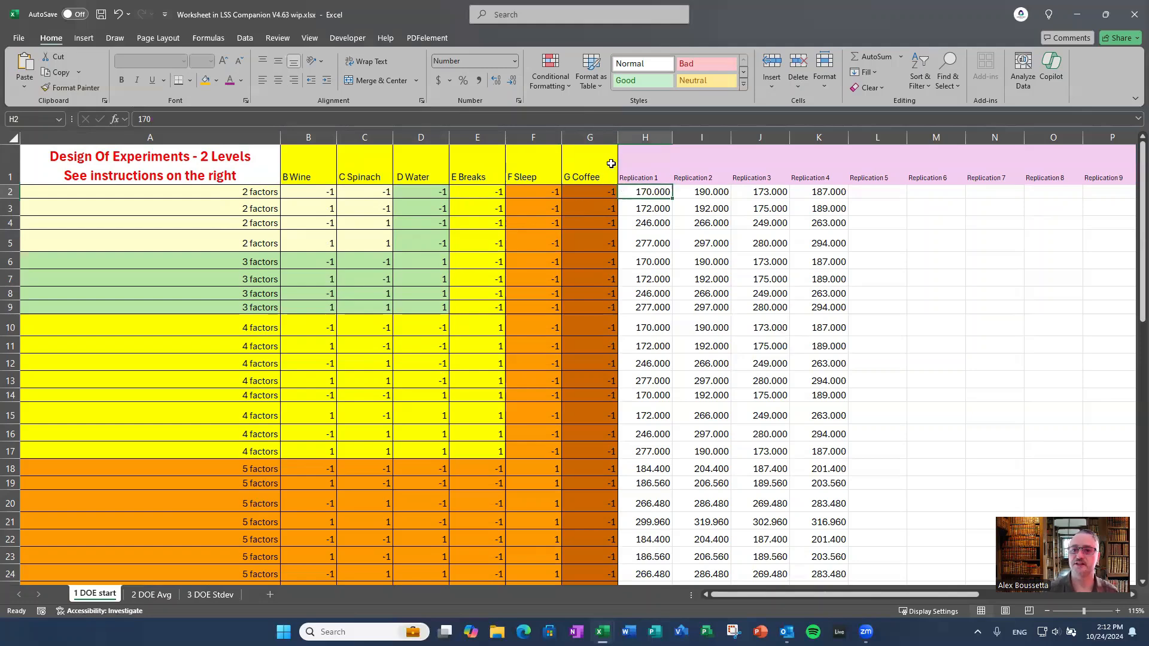
pyautogui.click(751, 196)
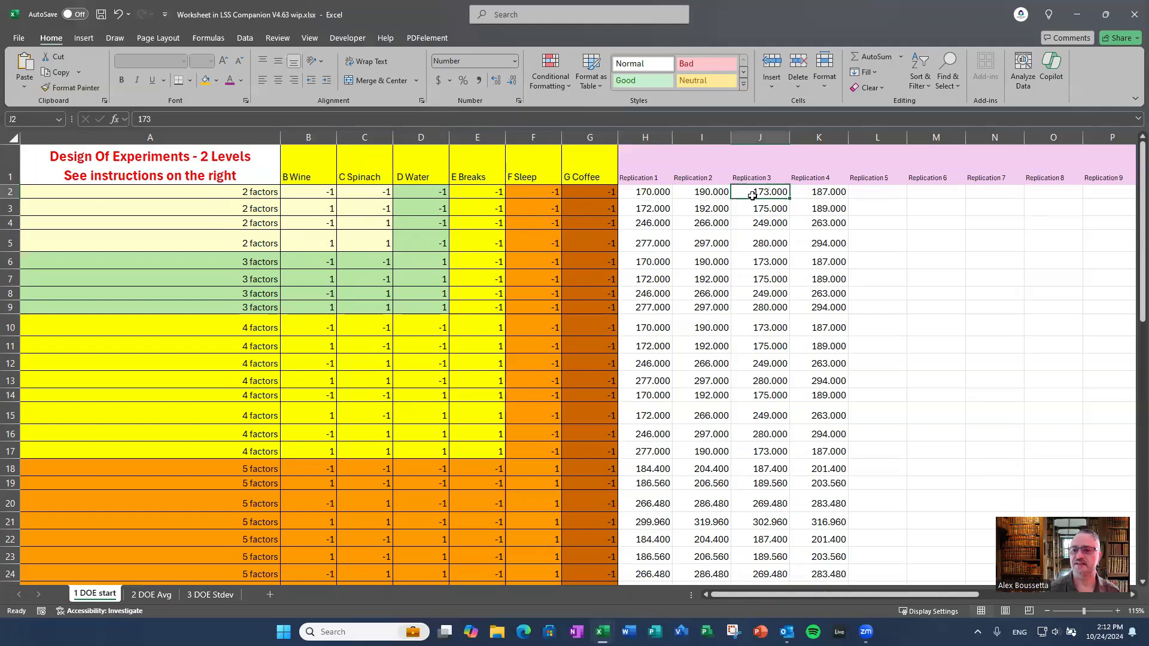
pyautogui.press('Left')
pyautogui.press('Left')
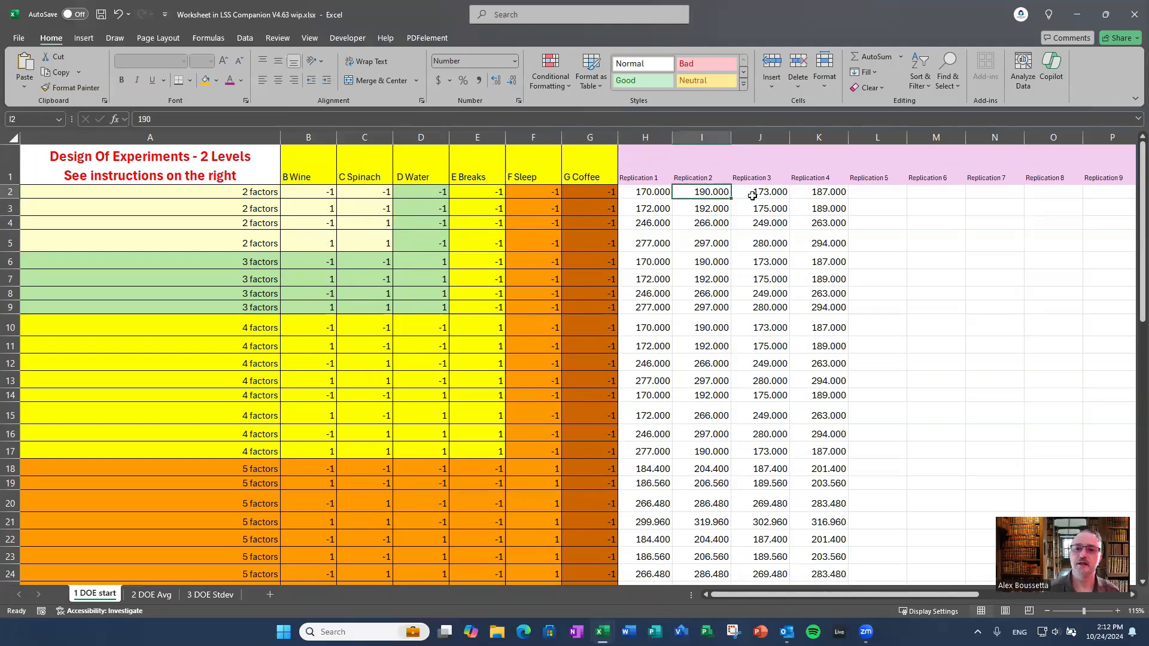
pyautogui.press('Right')
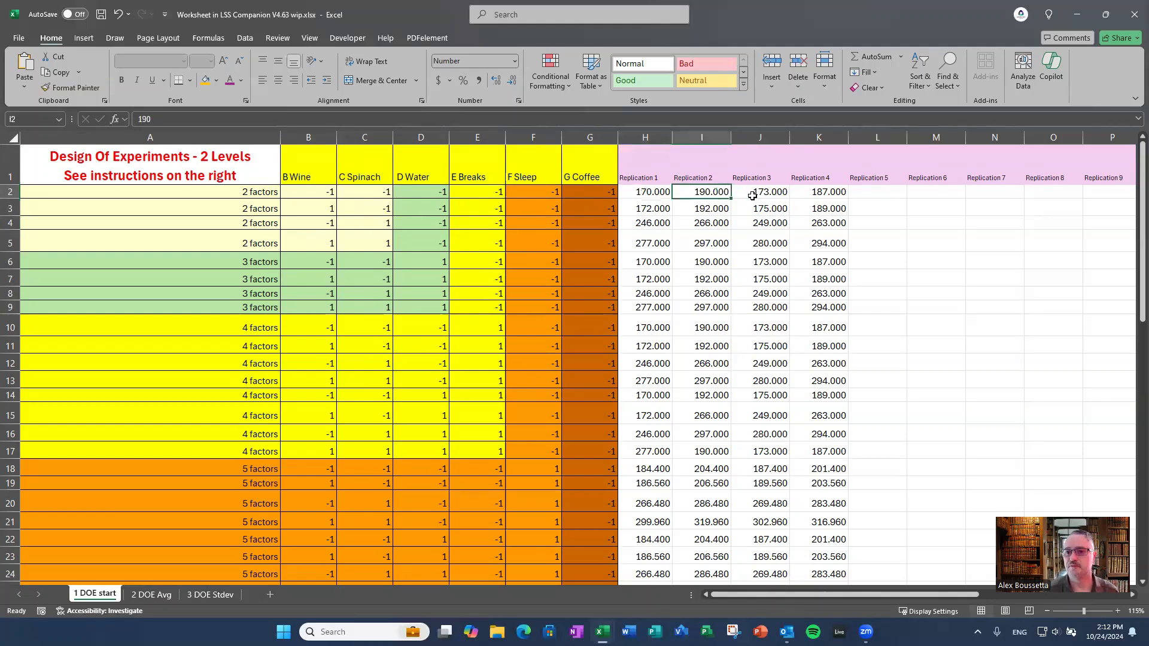
pyautogui.press('Right')
pyautogui.press('Right')
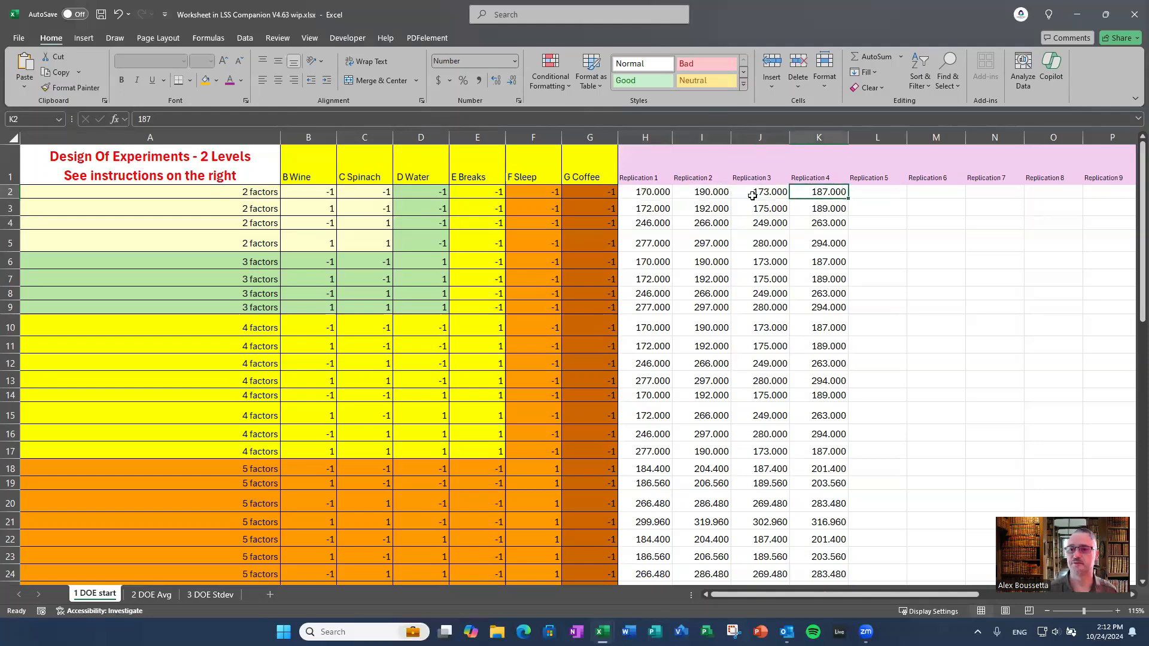
# Step: Inspect the first run's Y Average and Y Std dev formulas and read the template's step-by-step instructions
pyautogui.scroll(-1, 742, 209)
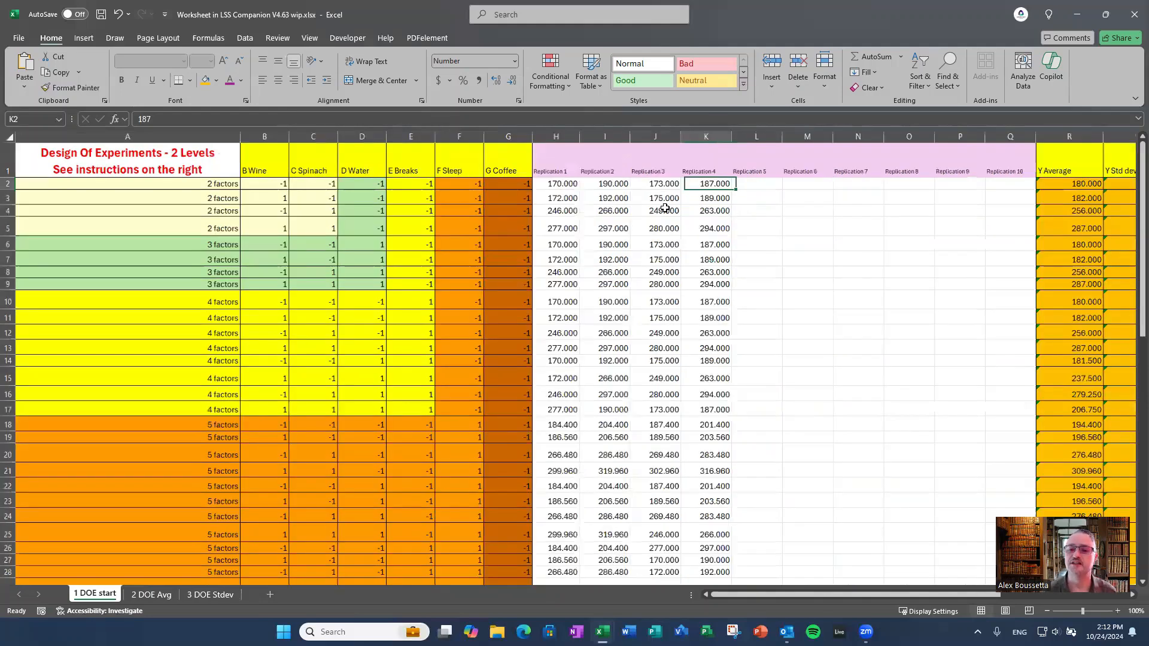
pyautogui.scroll(-1, 576, 169)
pyautogui.click(902, 176)
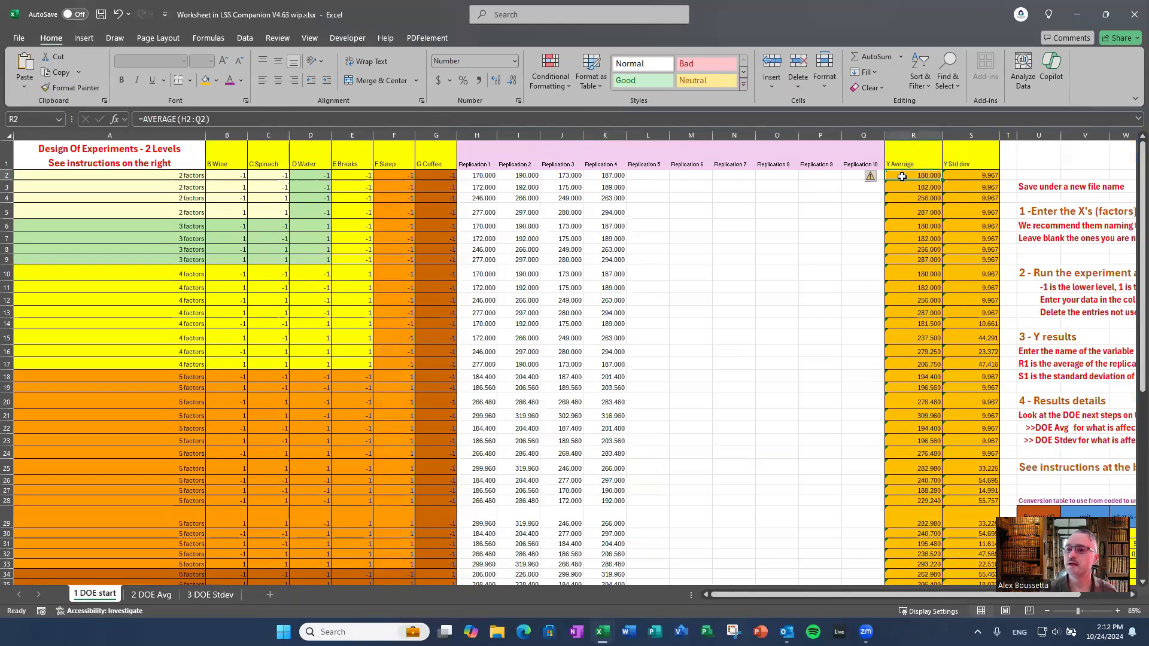
pyautogui.press('Right')
pyautogui.press('Right')
pyautogui.press('Right')
pyautogui.press('Right')
pyautogui.press('Right')
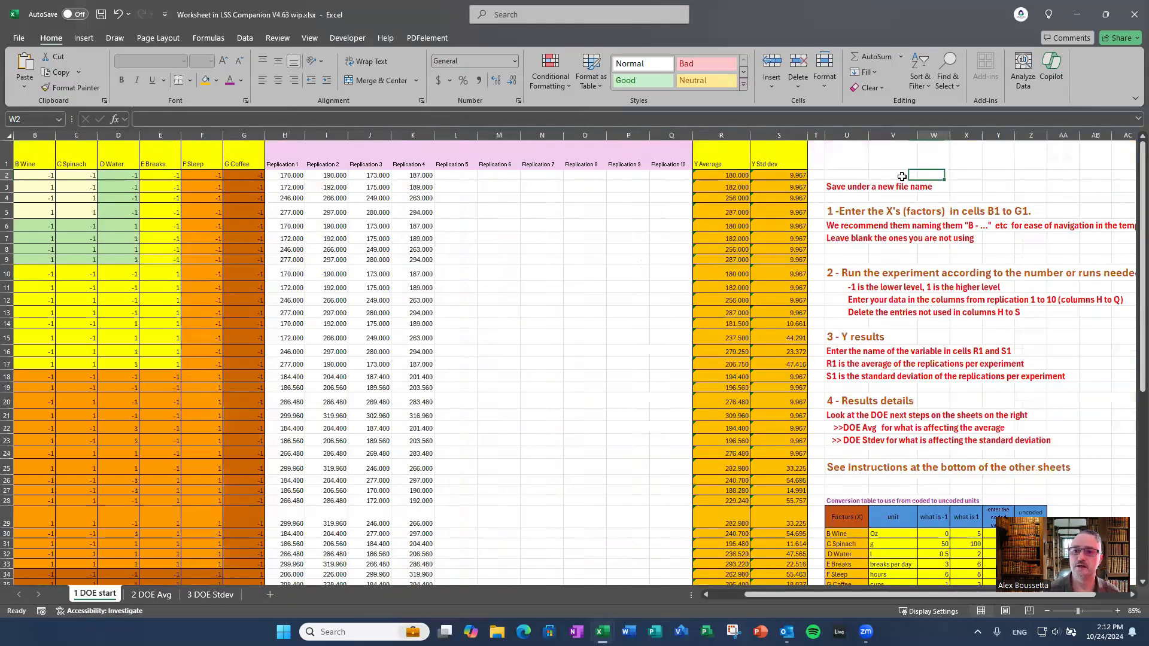
pyautogui.hscroll(1, 898, 173)
pyautogui.click(671, 172)
pyautogui.click(747, 174)
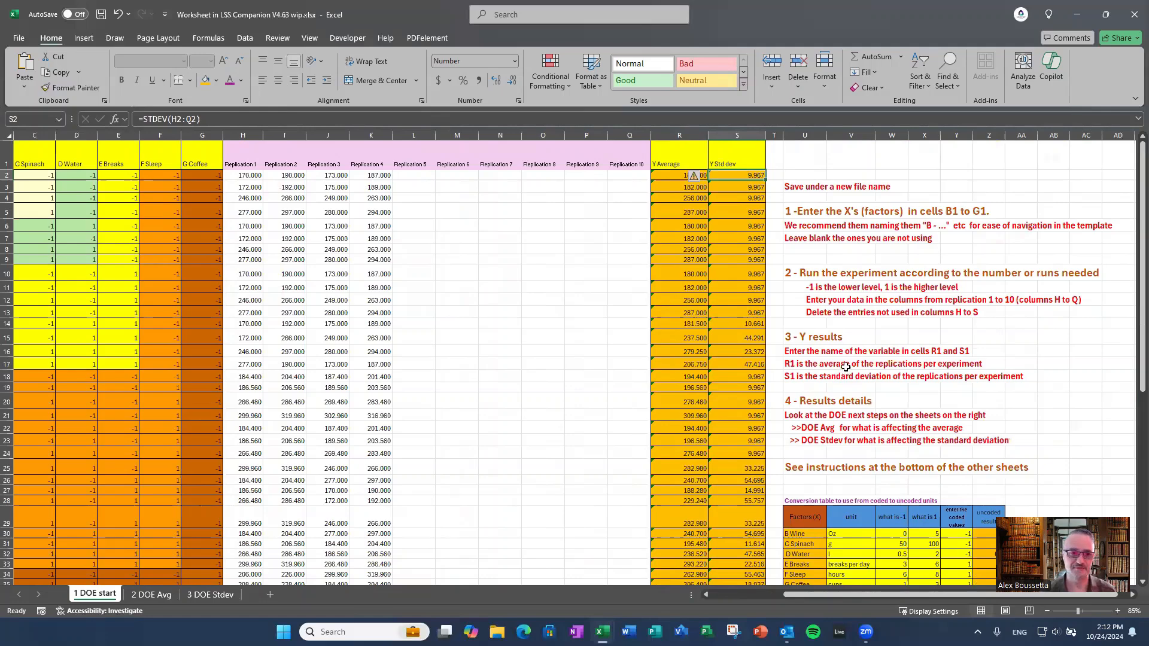
# Step: Examine the coded-to-uncoded conversion table, particularly the low, high and coded values for Spinach
pyautogui.scroll(-6, 844, 365)
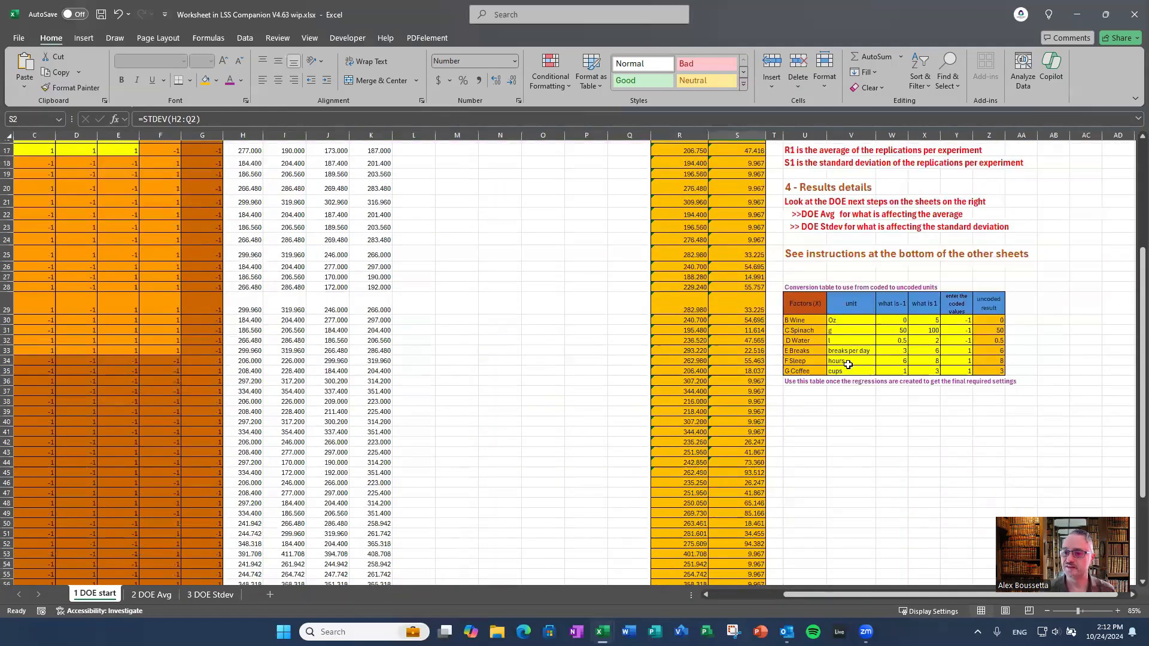
pyautogui.click(850, 281)
pyautogui.scroll(1, 903, 323)
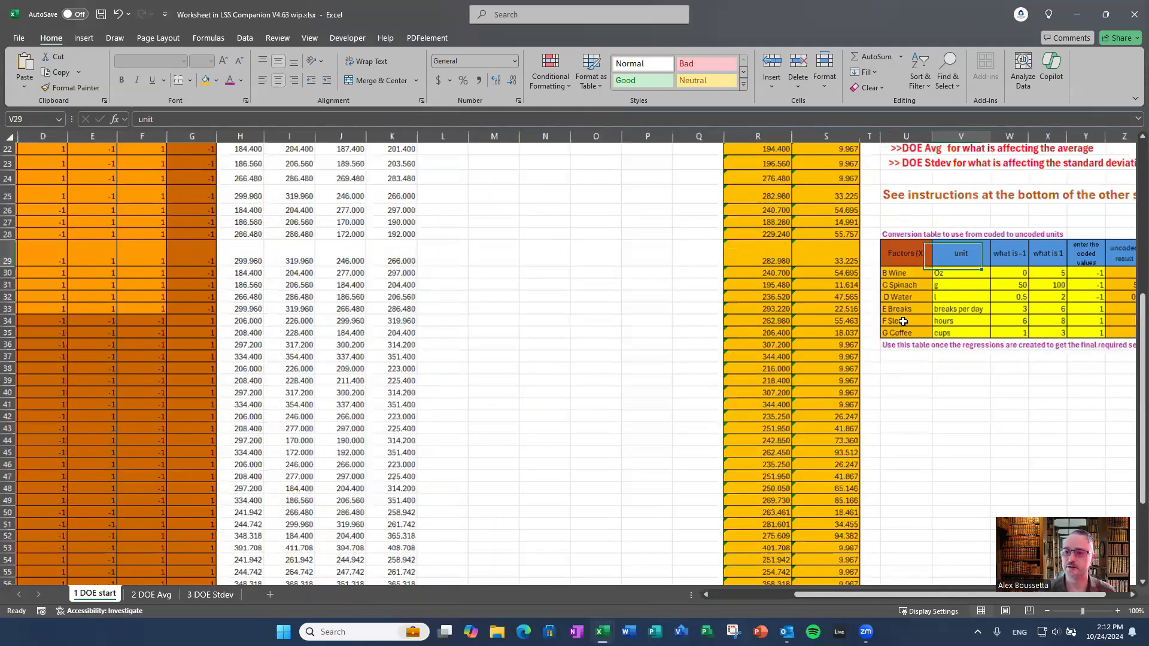
pyautogui.scroll(2, 1035, 411)
pyautogui.click(1035, 411)
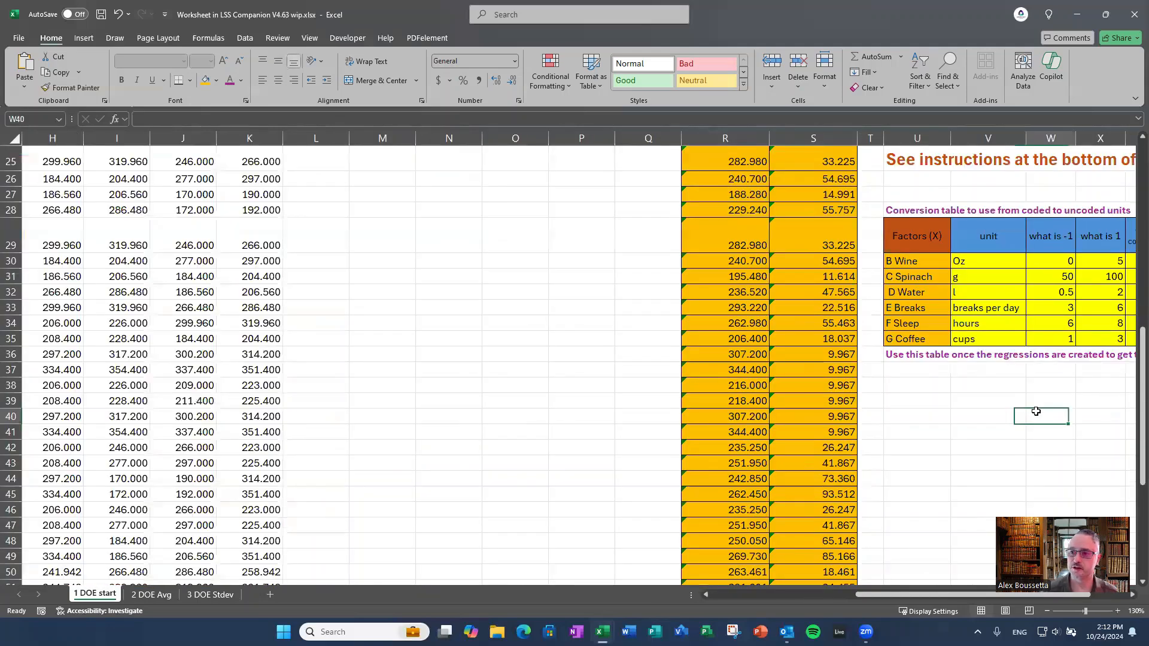
pyautogui.press('Right')
pyautogui.press('Right')
pyautogui.press('Right')
pyautogui.press('Right')
pyautogui.press('Right')
pyautogui.press('Right')
pyautogui.press('Right')
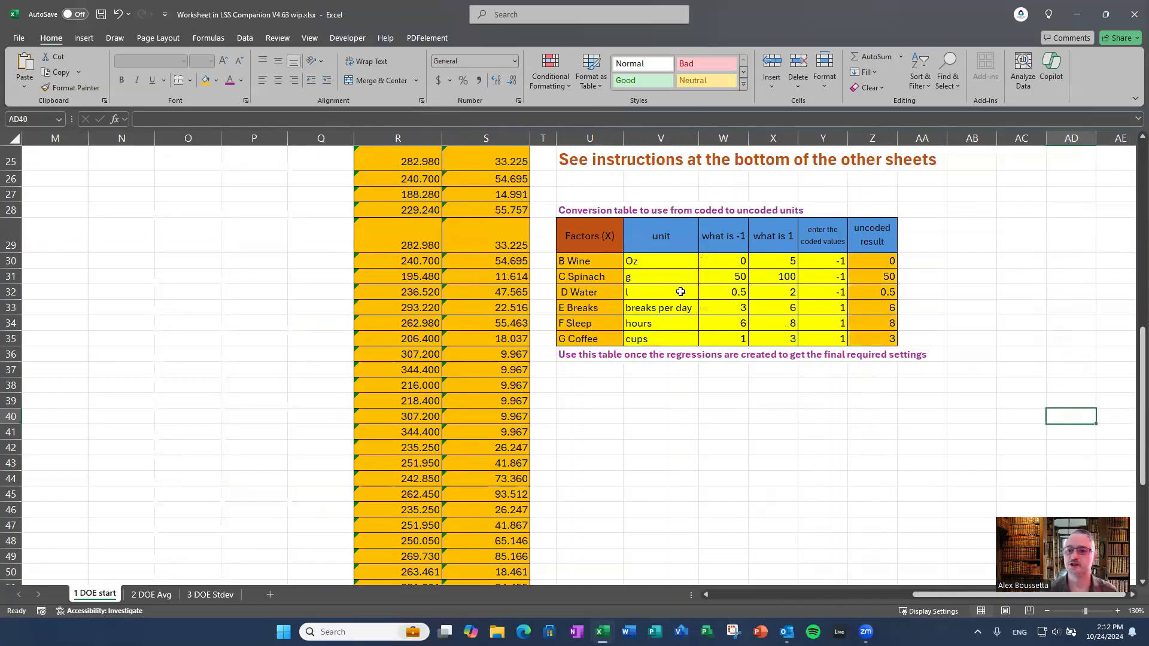
pyautogui.click(738, 274)
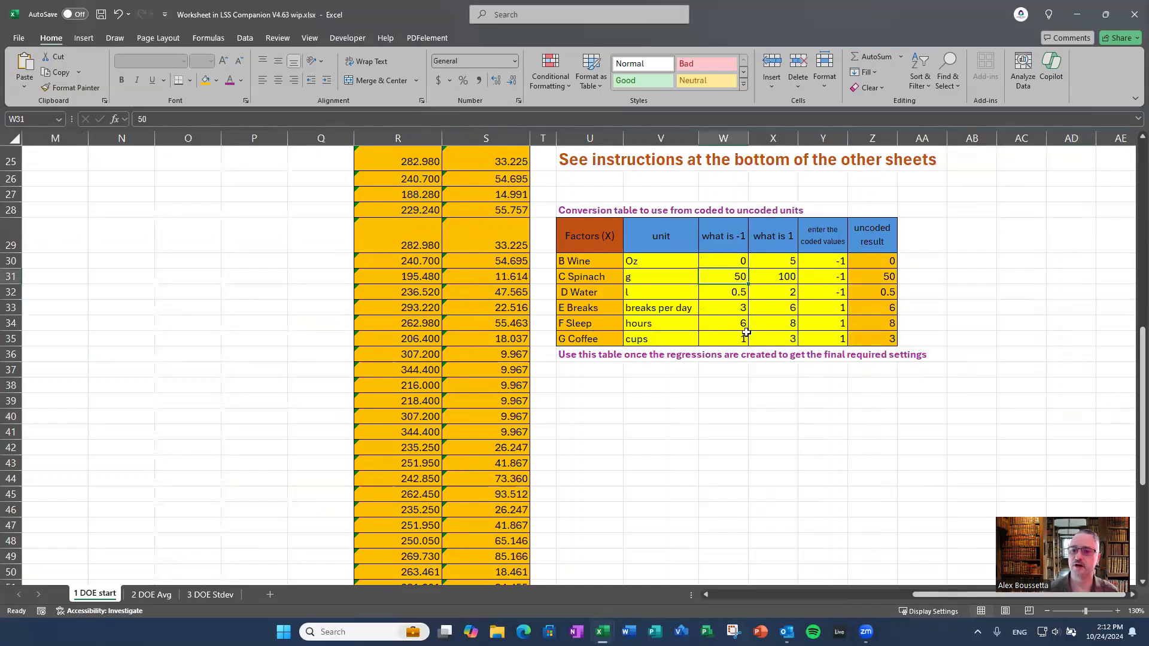
pyautogui.press('Right')
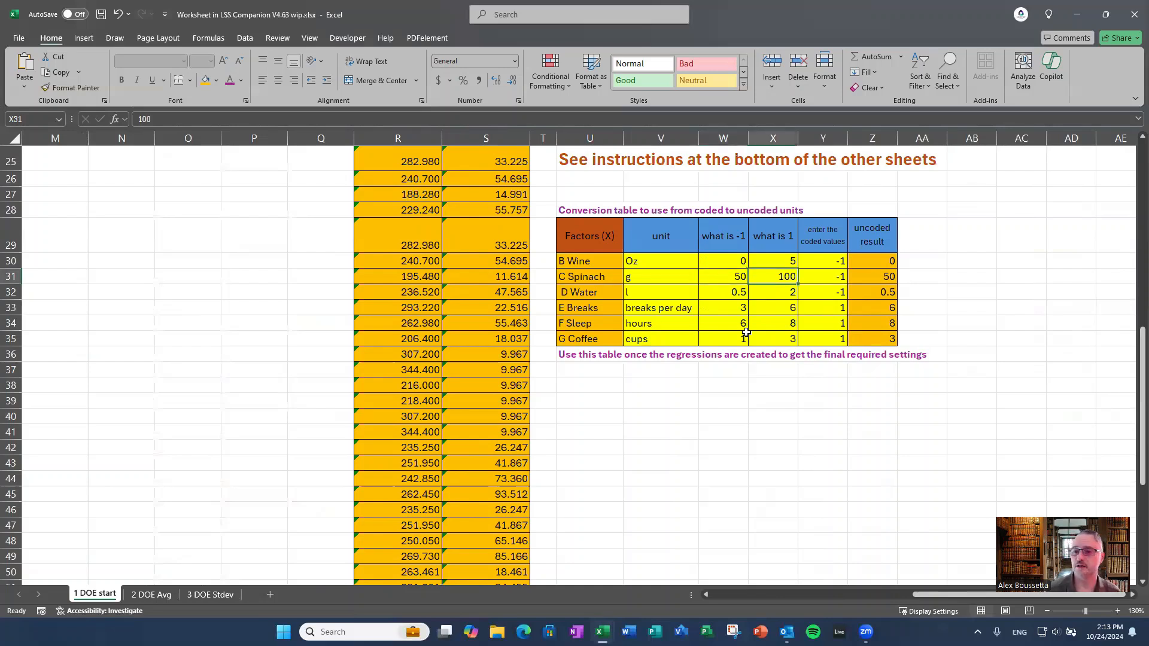
pyautogui.press('Right')
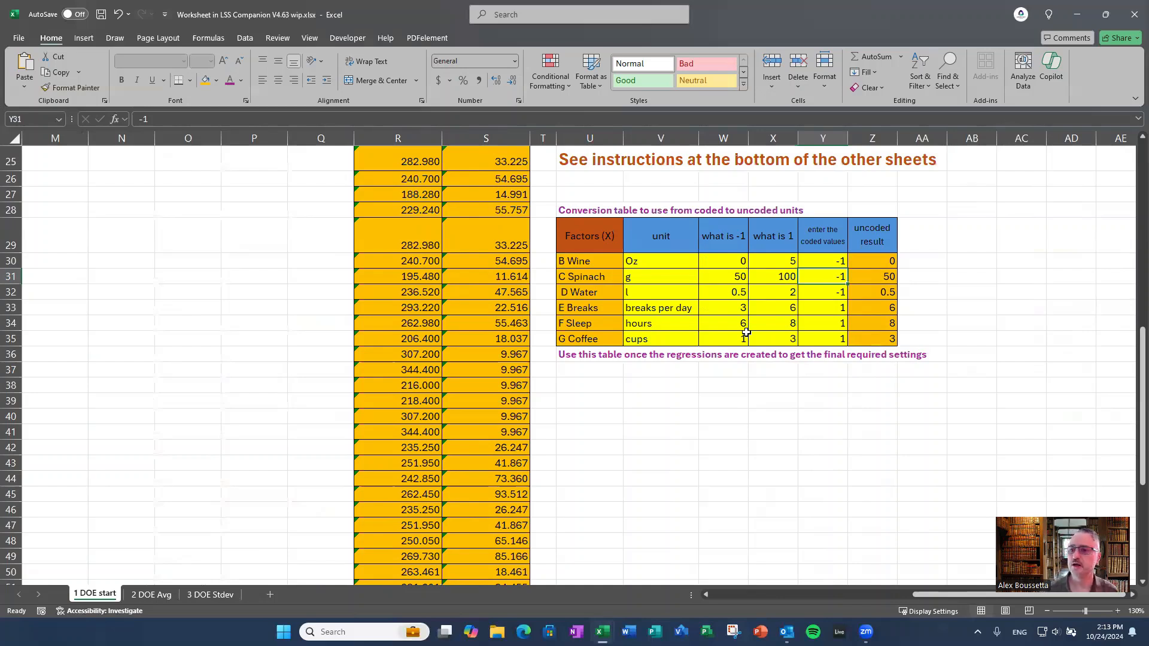
pyautogui.press('Left')
pyautogui.press('Right')
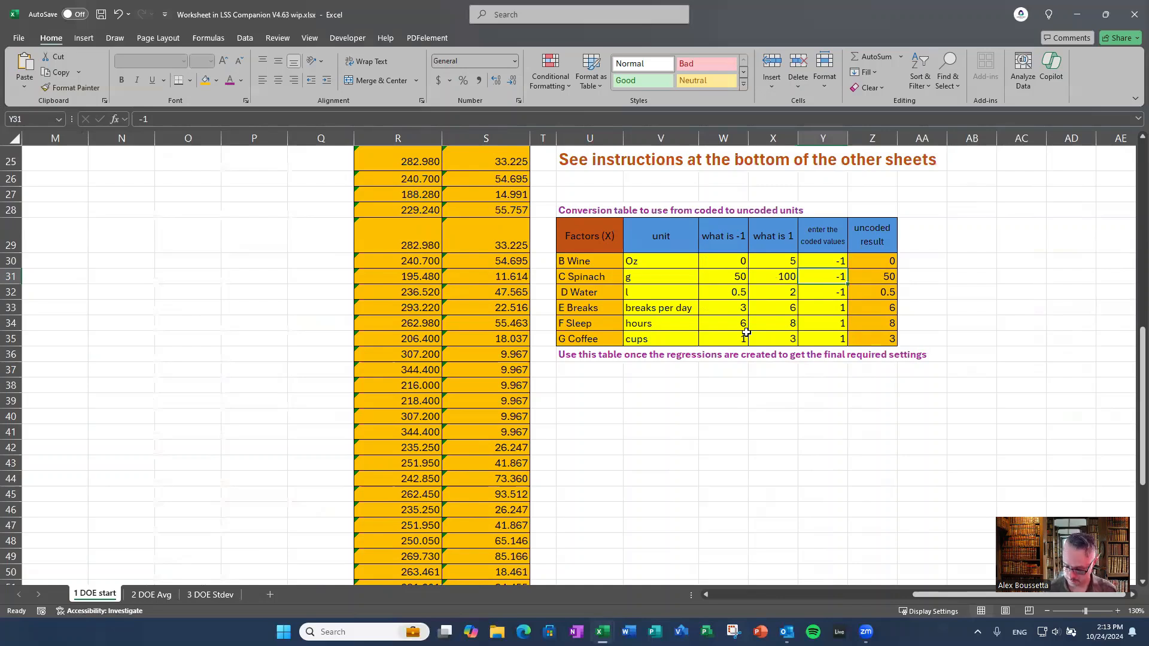
# Step: Set the coded value for Spinach to 0.25 in the conversion table and inspect its uncoded result formula
pyautogui.press('Delete')
pyautogui.press('Down')
pyautogui.press('Up')
pyautogui.press('Num_Lock')
pyautogui.write('.25')
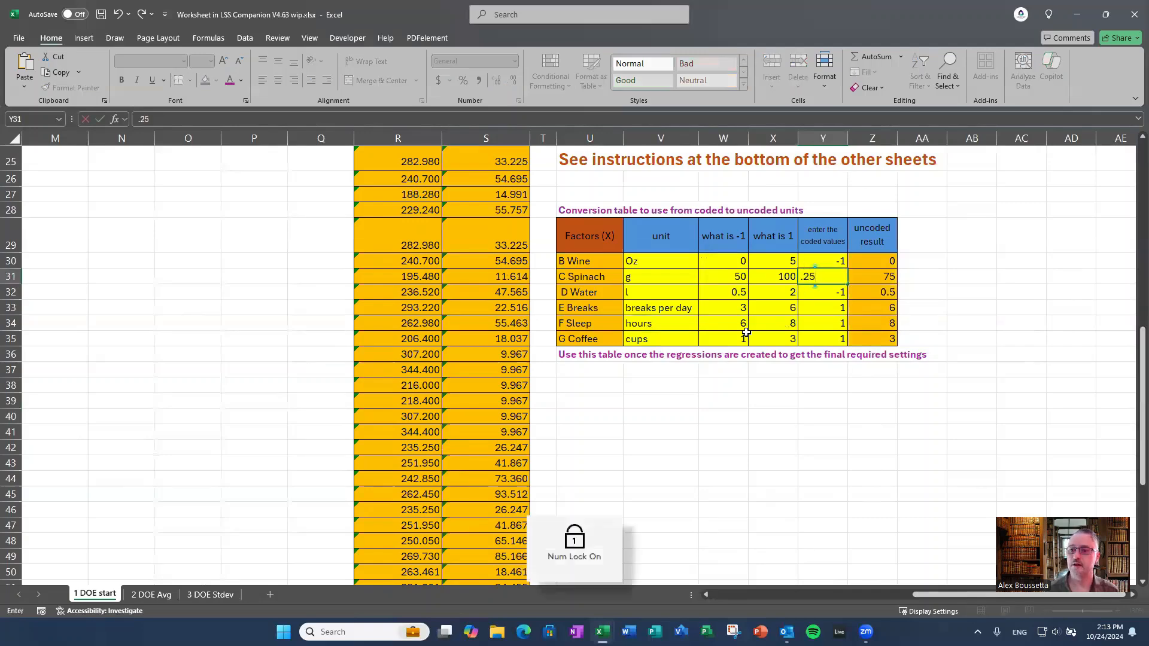
pyautogui.press('Return')
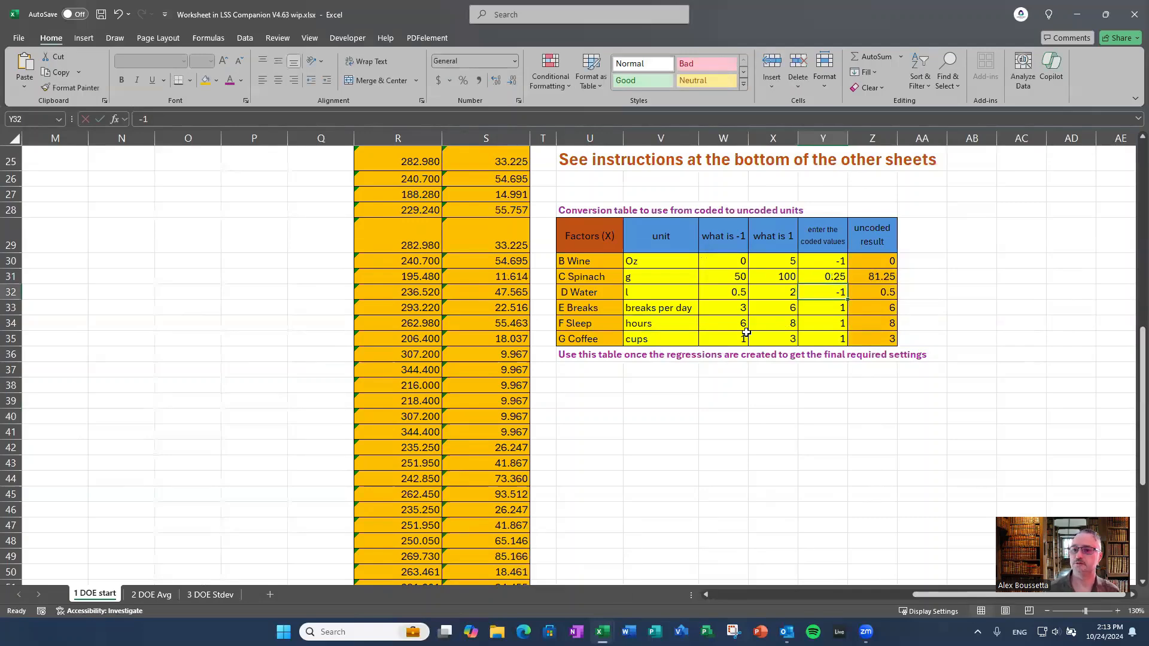
pyautogui.click(874, 276)
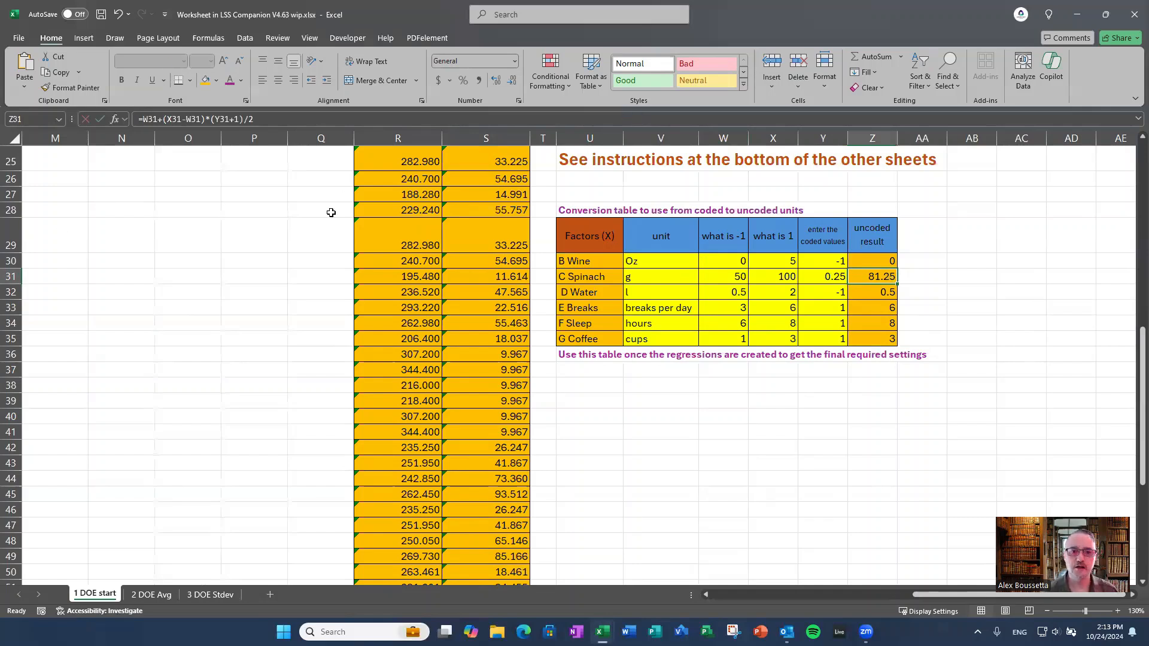
# Step: Return to the first factor columns and the beginning of the run list on the DOE start sheet
pyautogui.click(299, 221)
pyautogui.press('Home')
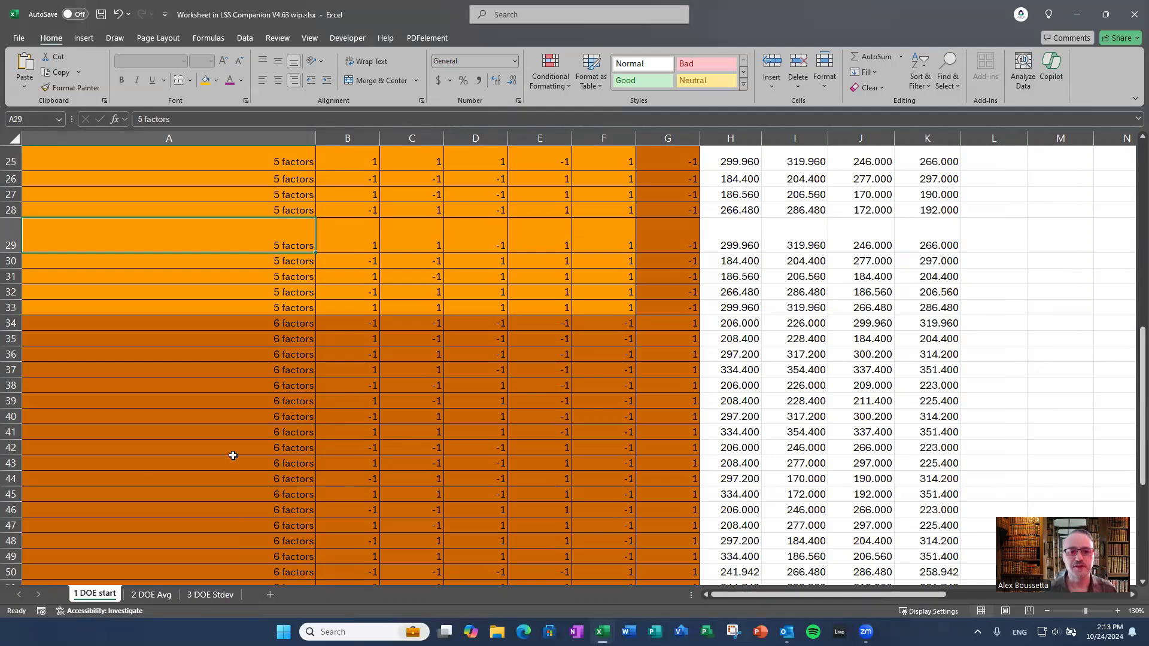
pyautogui.scroll(7, 233, 455)
pyautogui.scroll(1, 126, 443)
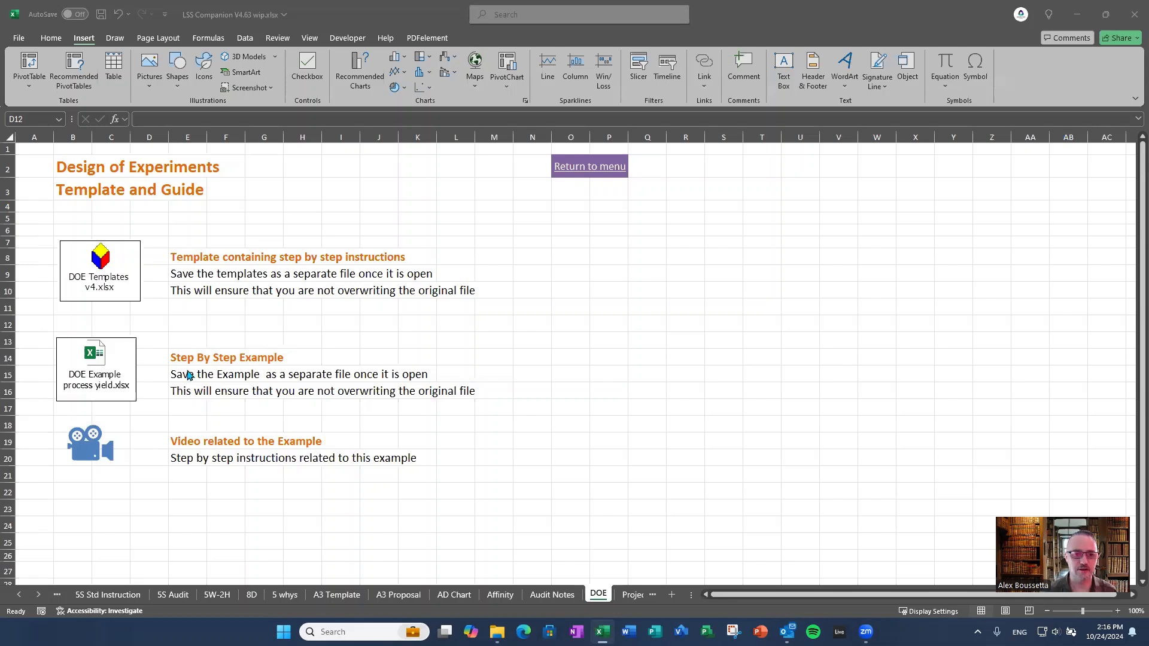
# Step: Open the embedded DOE Example process yield workbook and save it in the Downloads folder as test
pyautogui.doubleClick(94, 365)
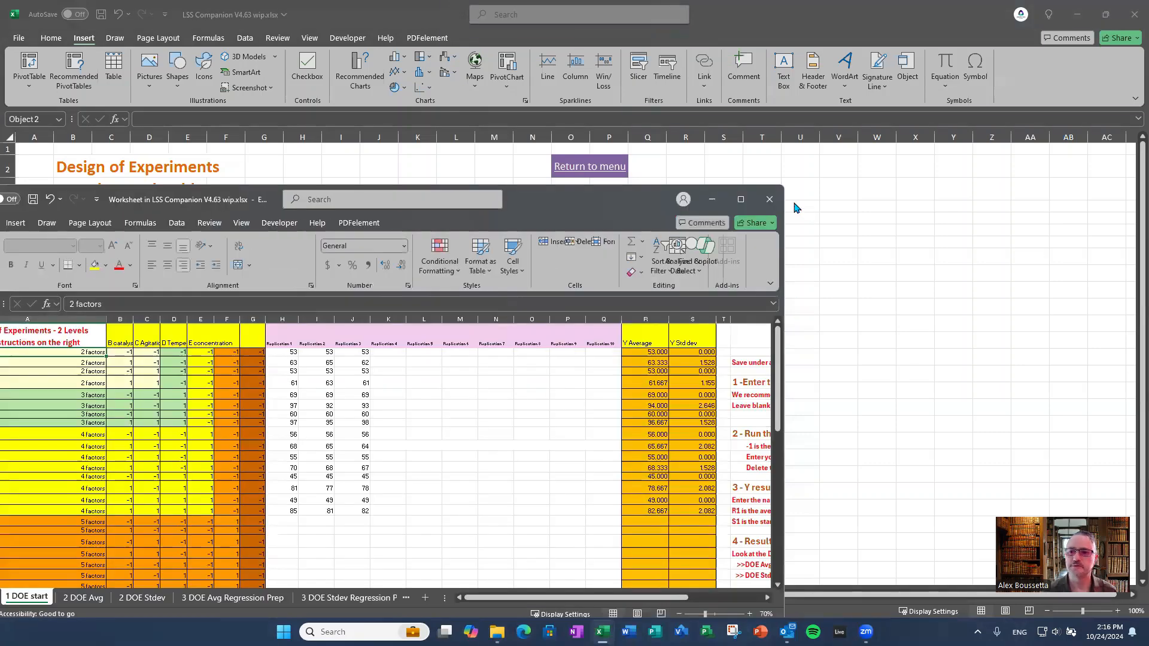
pyautogui.click(740, 199)
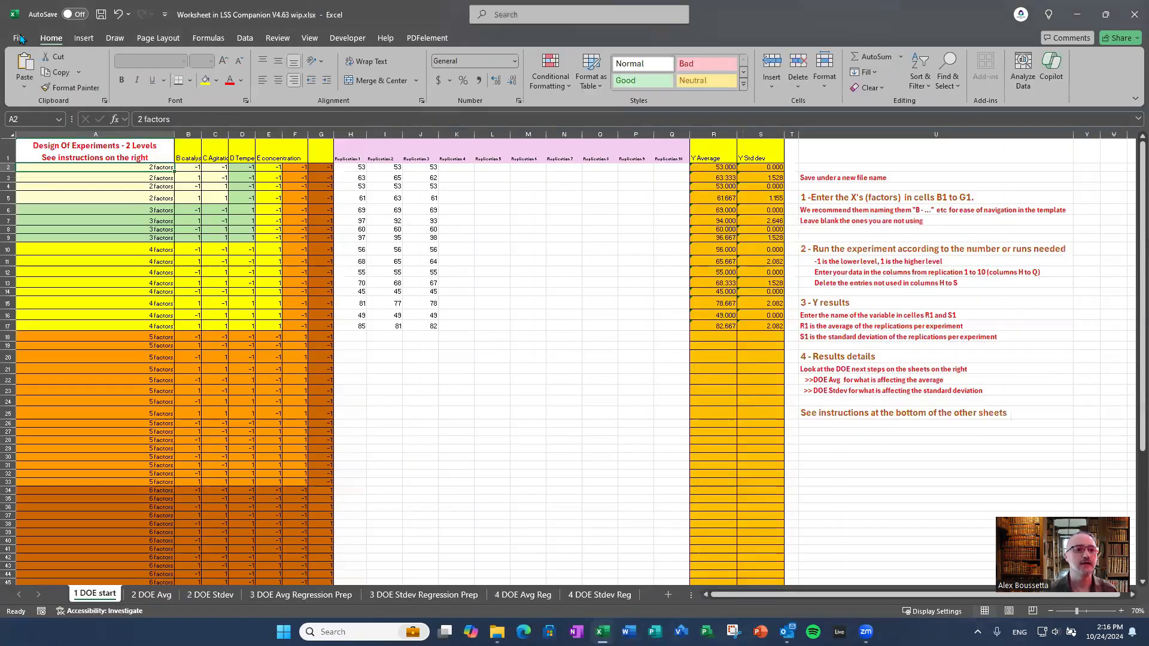
pyautogui.click(20, 38)
pyautogui.click(45, 242)
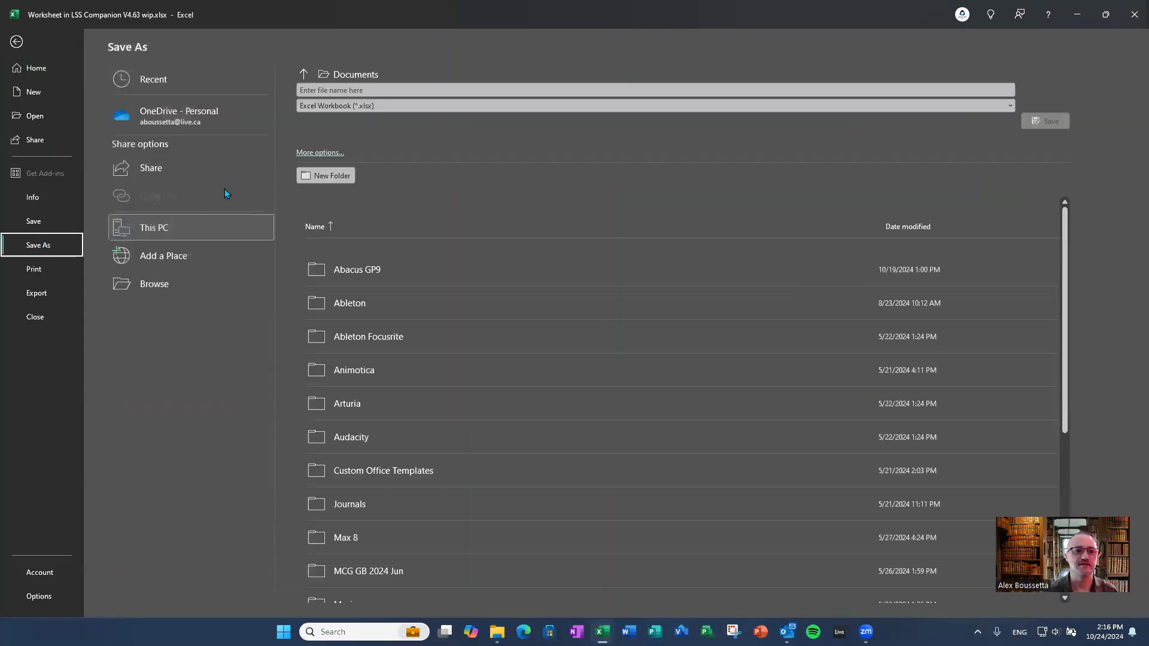
pyautogui.click(328, 155)
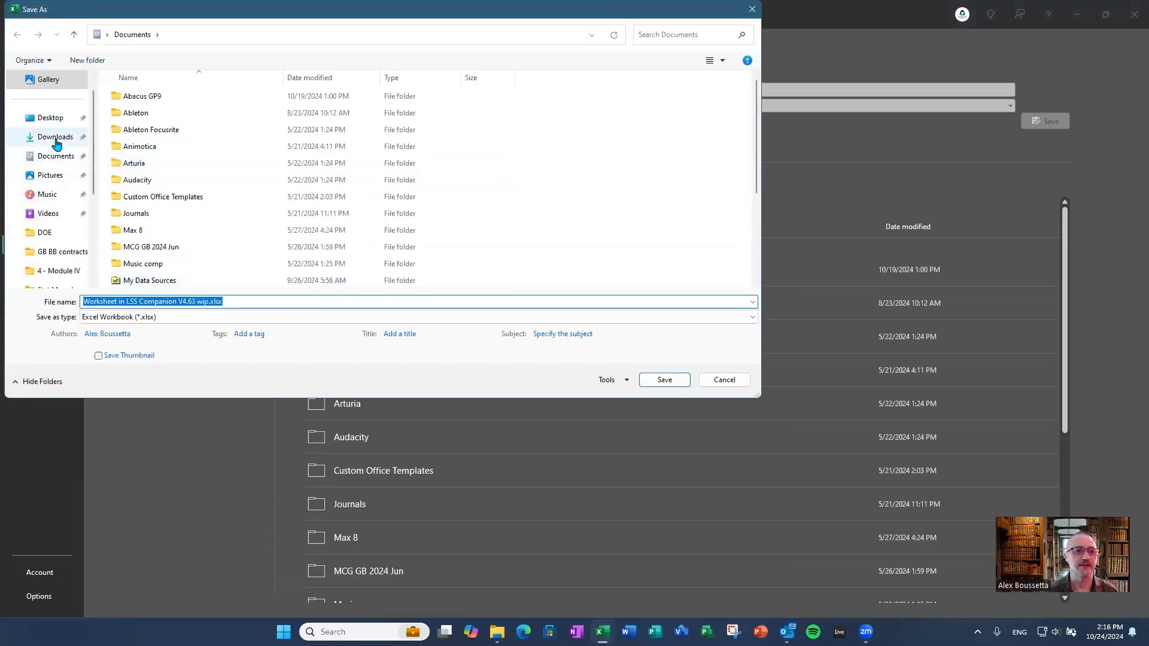
pyautogui.click(56, 141)
pyautogui.click(232, 302)
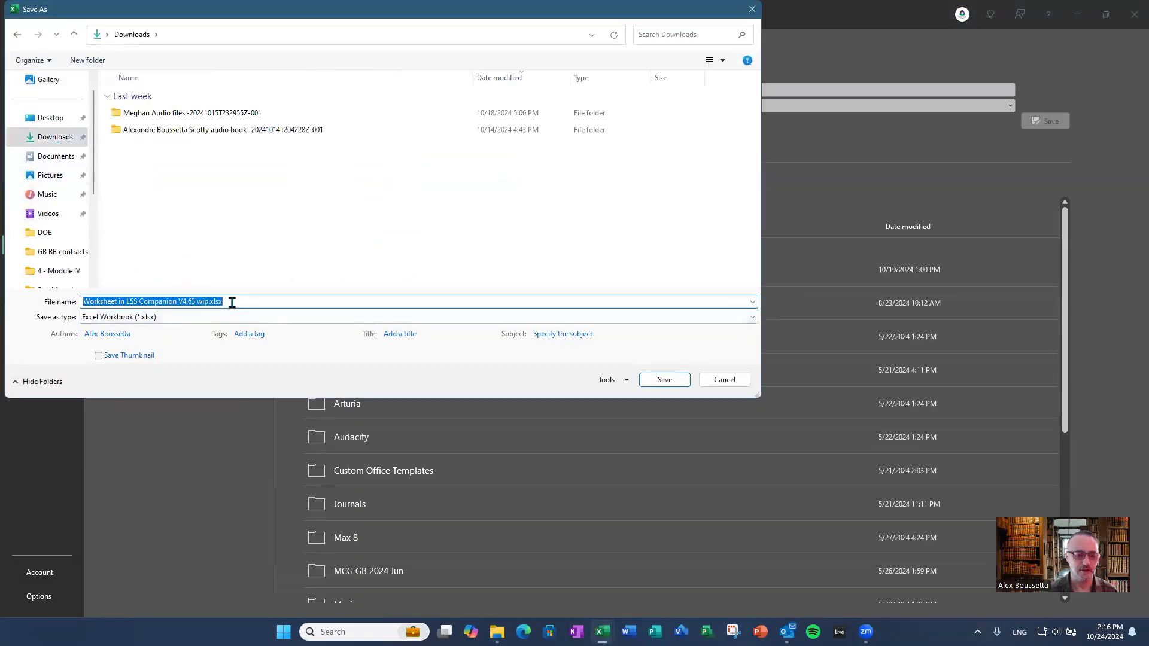
pyautogui.write('test')
pyautogui.press('Return')
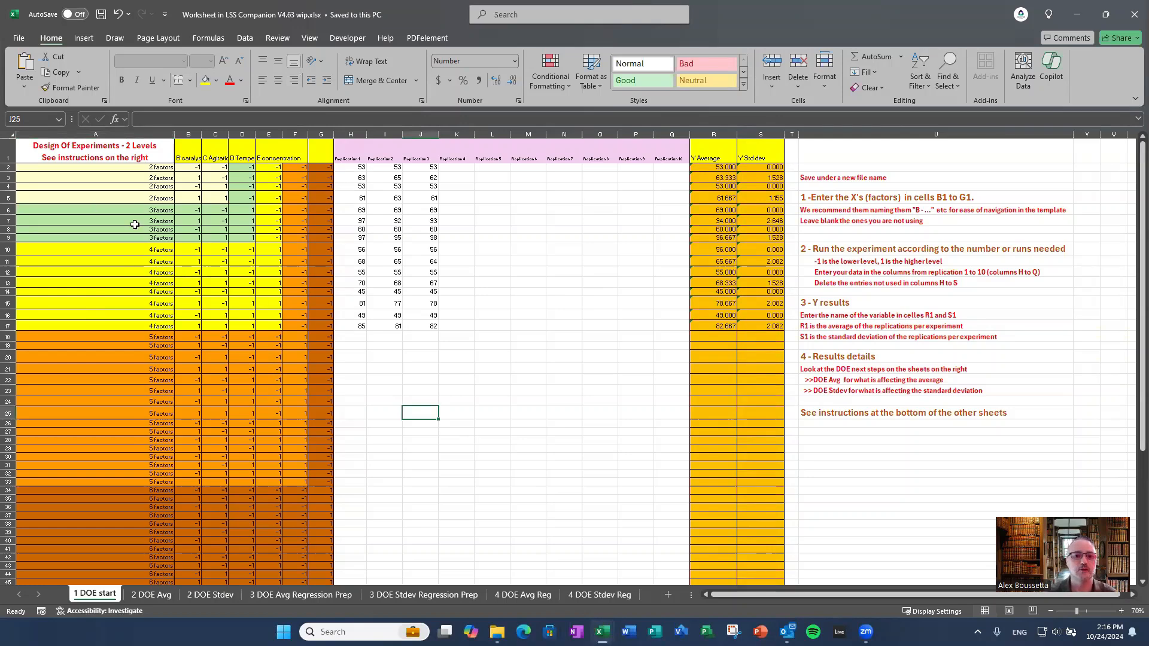
# Step: Examine the factor names at the head of the example's run list, starting with B catalyst
pyautogui.keyDown('ctrl'); pyautogui.scroll(1, 134, 223); pyautogui.keyUp('ctrl')
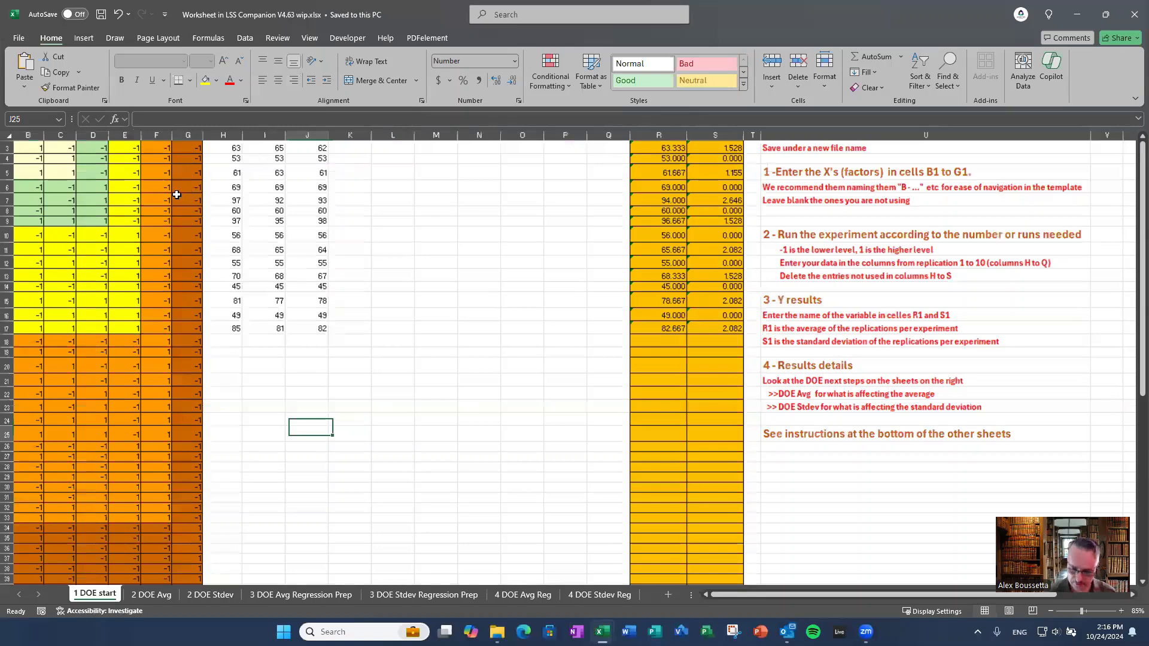
pyautogui.scroll(1, 177, 194)
pyautogui.hotkey('ctrl', 'Left')
pyautogui.hotkey('ctrl', 'Left')
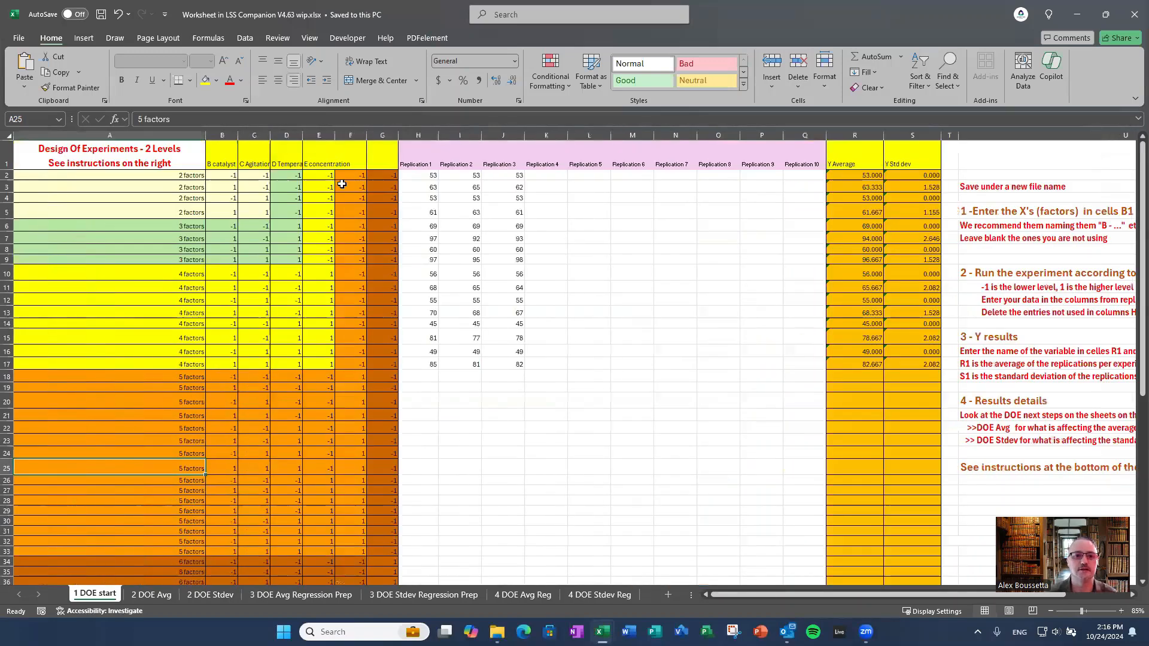
pyautogui.hotkey('ctrl', 'Up')
pyautogui.hotkey('ctrl', 'Right')
pyautogui.click(220, 160)
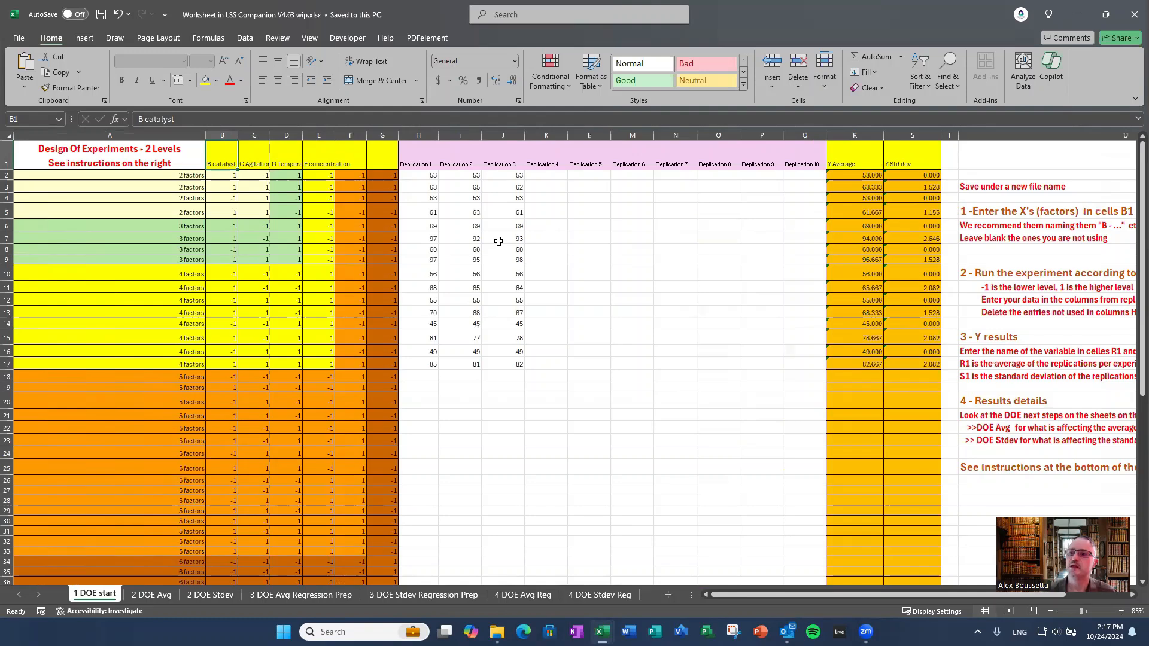
# Step: Inspect the Replication 1 results for the two-factor and three-factor runs
pyautogui.click(435, 176)
pyautogui.keyDown('ctrl'); pyautogui.scroll(1, 441, 197); pyautogui.keyUp('ctrl')
pyautogui.keyDown('ctrl'); pyautogui.scroll(1, 221, 172); pyautogui.keyUp('ctrl')
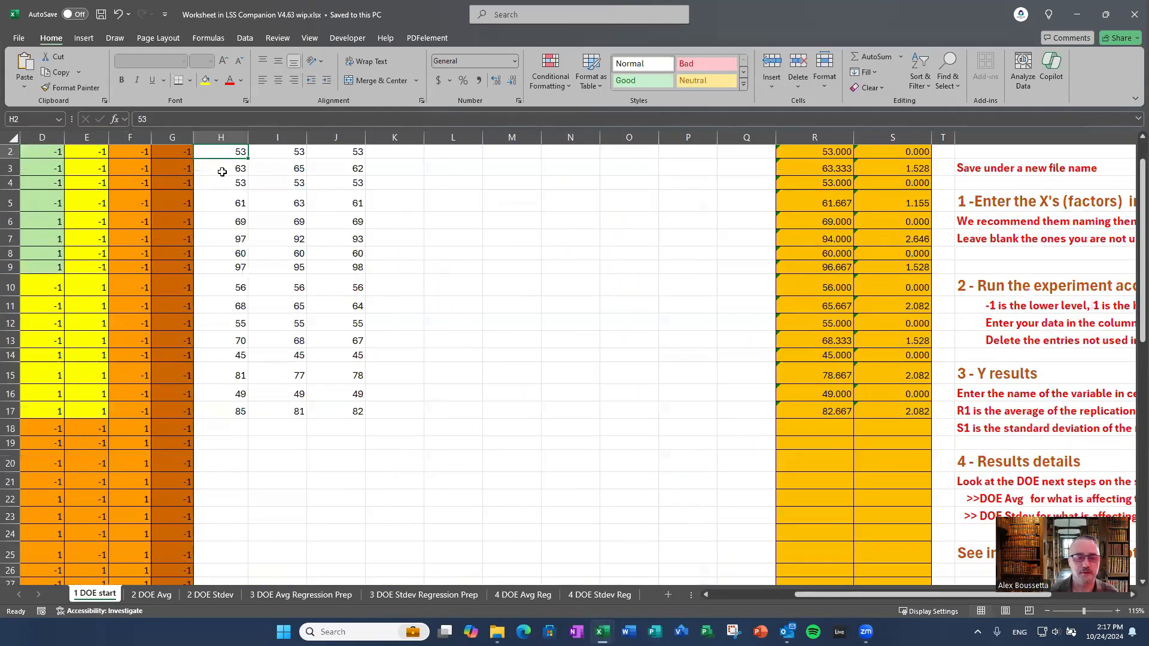
pyautogui.click(222, 172)
pyautogui.press('Up')
pyautogui.press('Up')
pyautogui.press('Left')
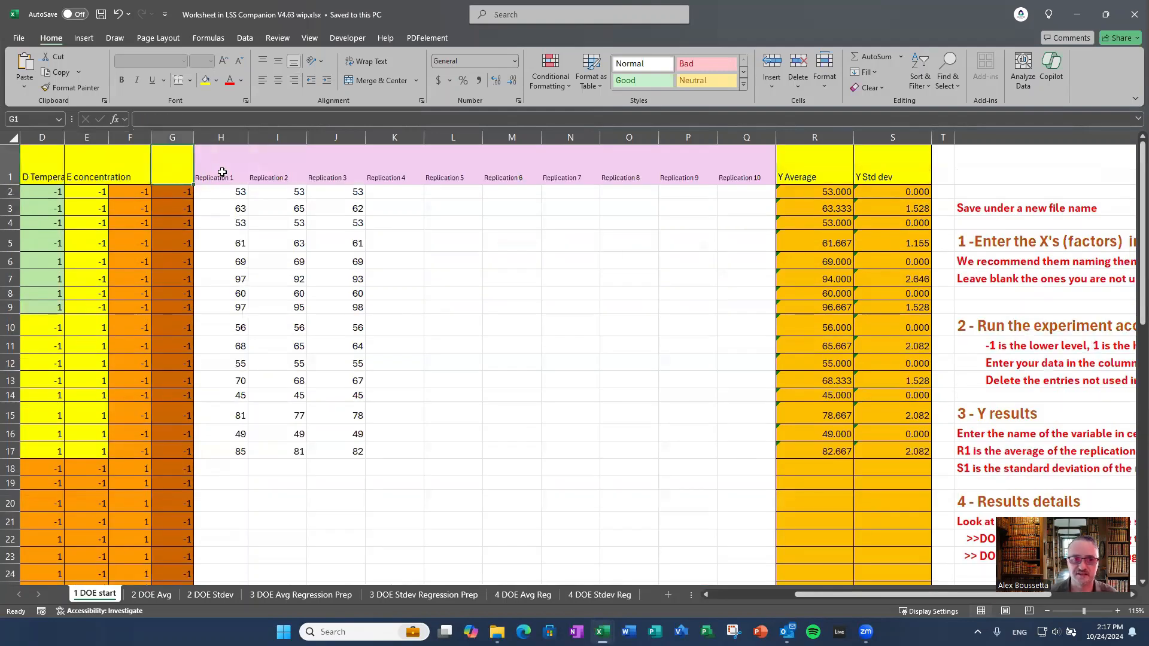
pyautogui.click(236, 264)
pyautogui.click(233, 279)
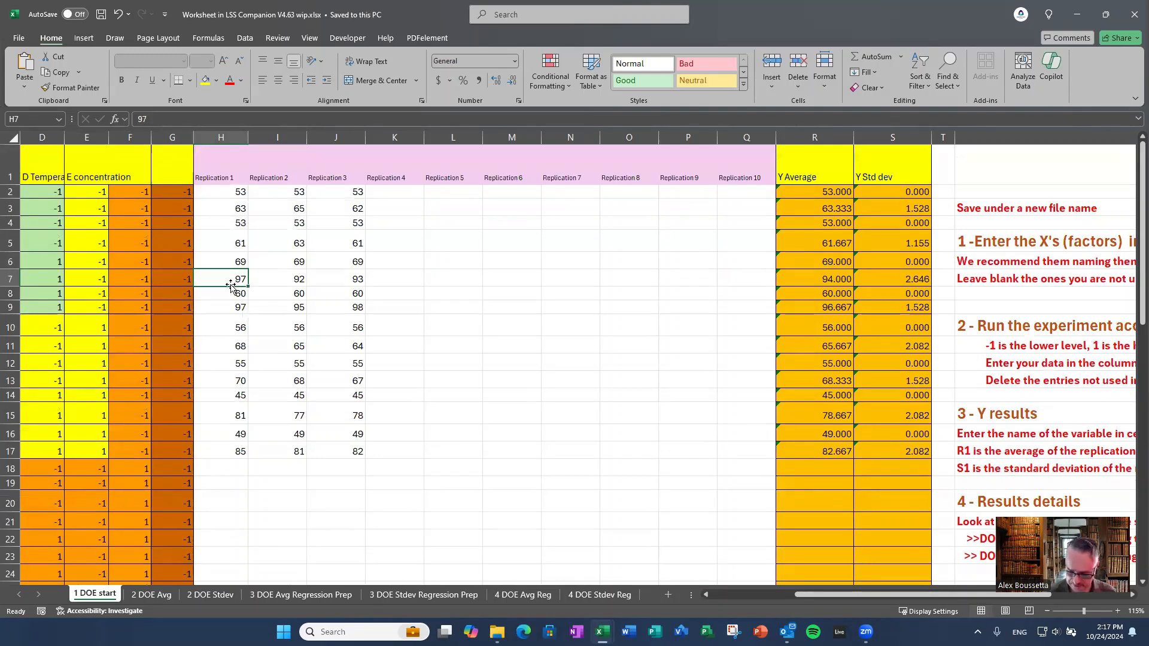
# Step: Widen the catalyst, agitation, temperature and concentration columns so their full factor names fit
pyautogui.press('Home')
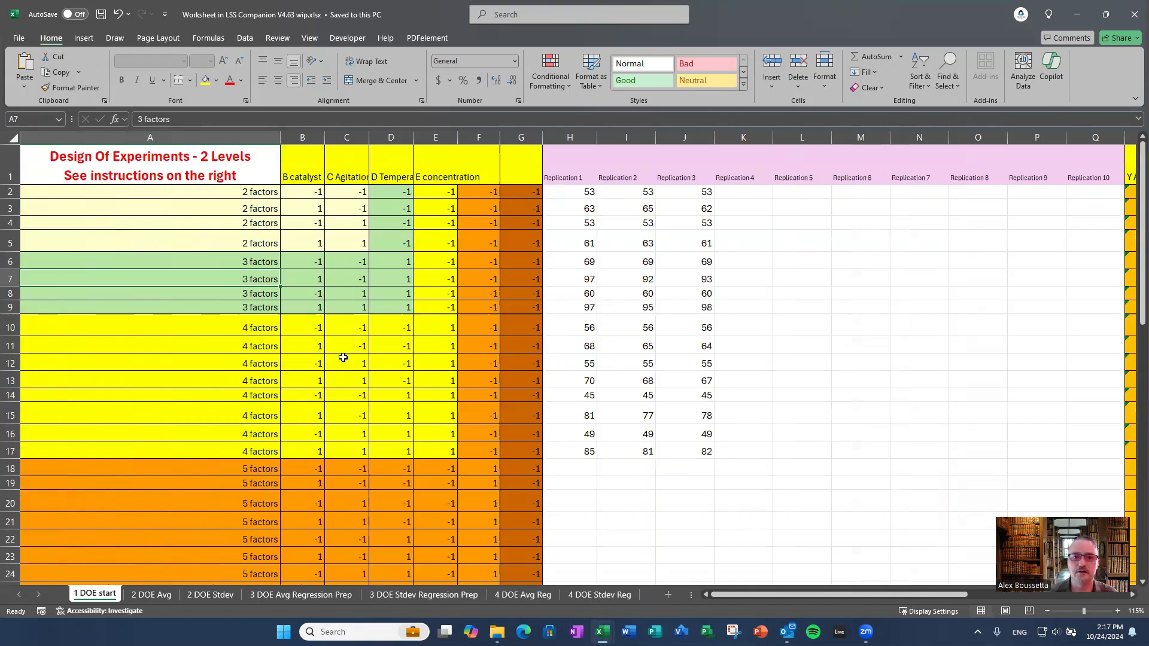
pyautogui.click(433, 170)
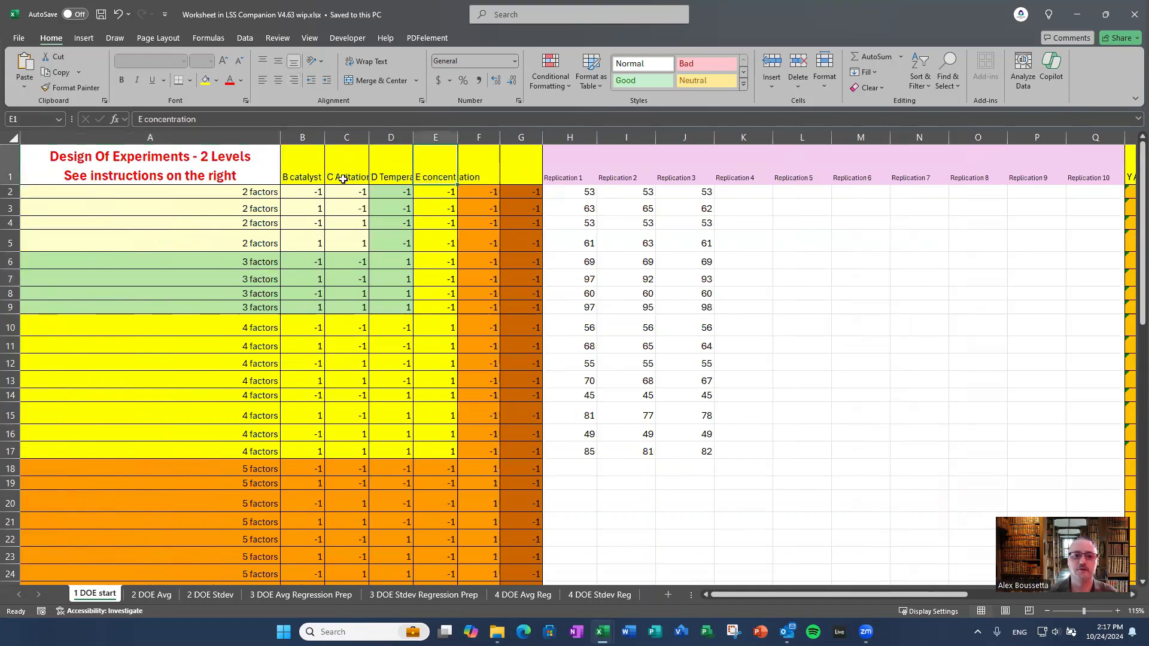
pyautogui.click(311, 170)
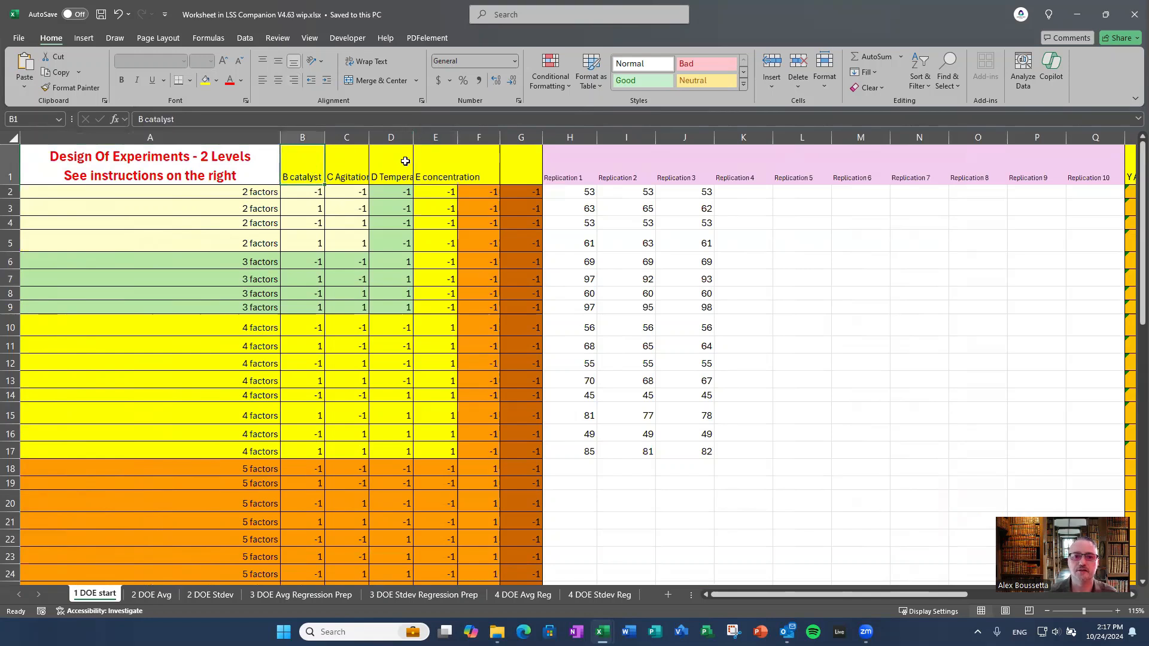
pyautogui.moveTo(457, 137); pyautogui.dragTo(521, 149)
pyautogui.moveTo(413, 137); pyautogui.dragTo(459, 138)
pyautogui.moveTo(365, 137); pyautogui.dragTo(340, 139)
pyautogui.click(365, 263)
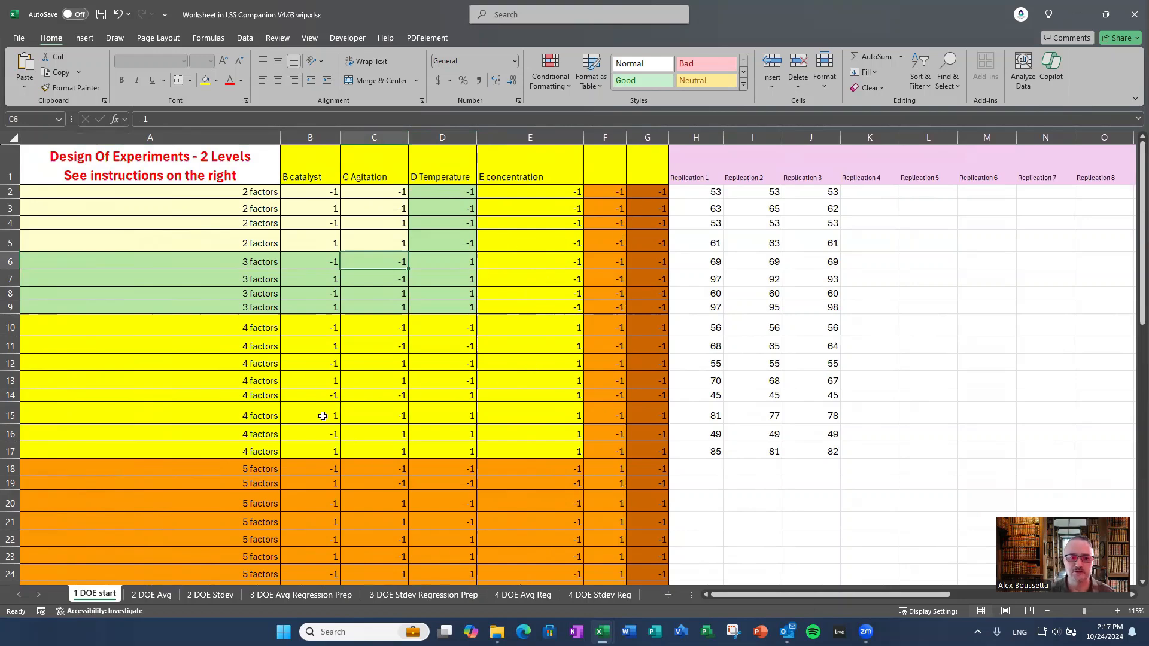
# Step: Review the replication results for the example's runs and the step-by-step instructions beside them
pyautogui.scroll(-1, 563, 313)
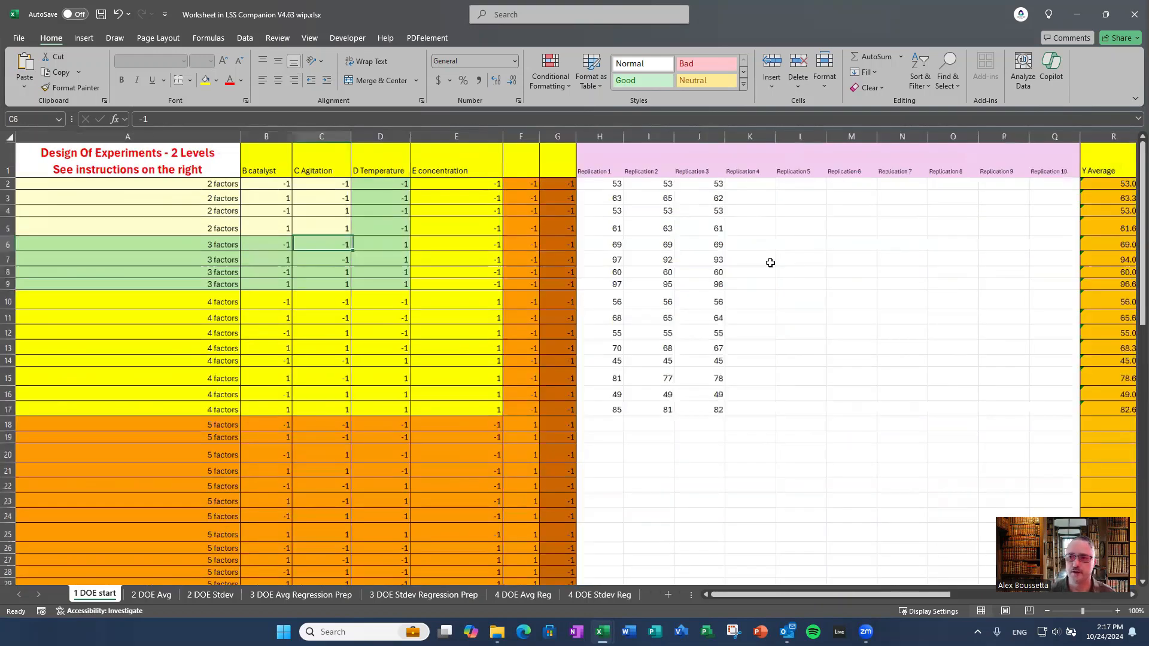
pyautogui.click(786, 226)
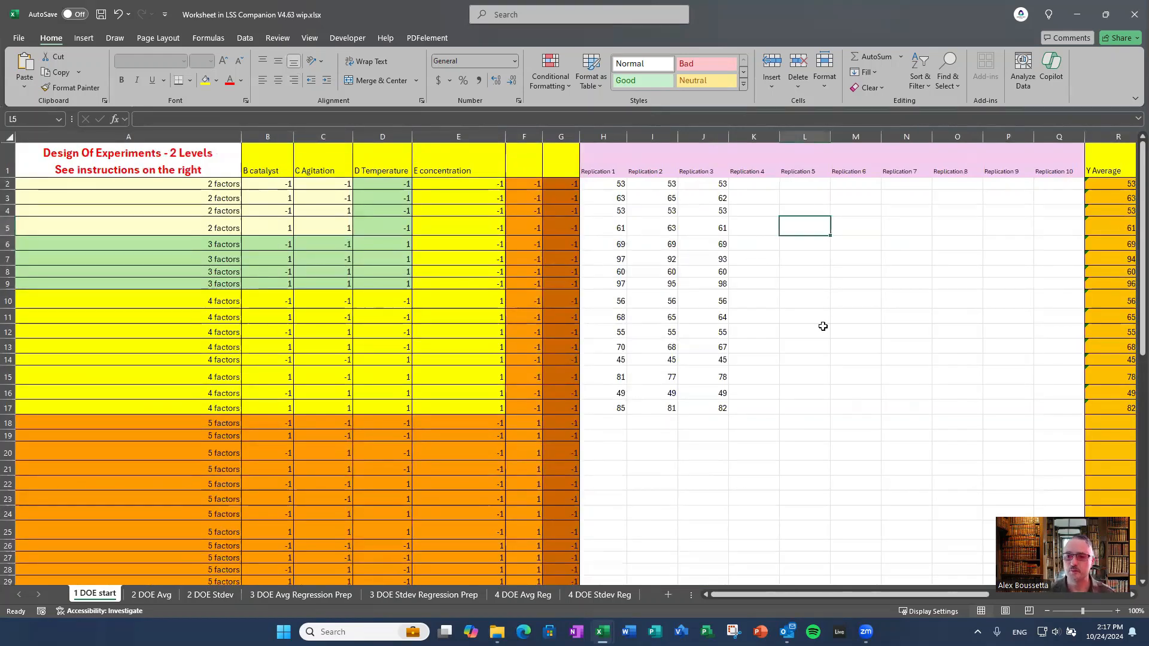
pyautogui.scroll(-1, 625, 356)
pyautogui.scroll(2, 625, 356)
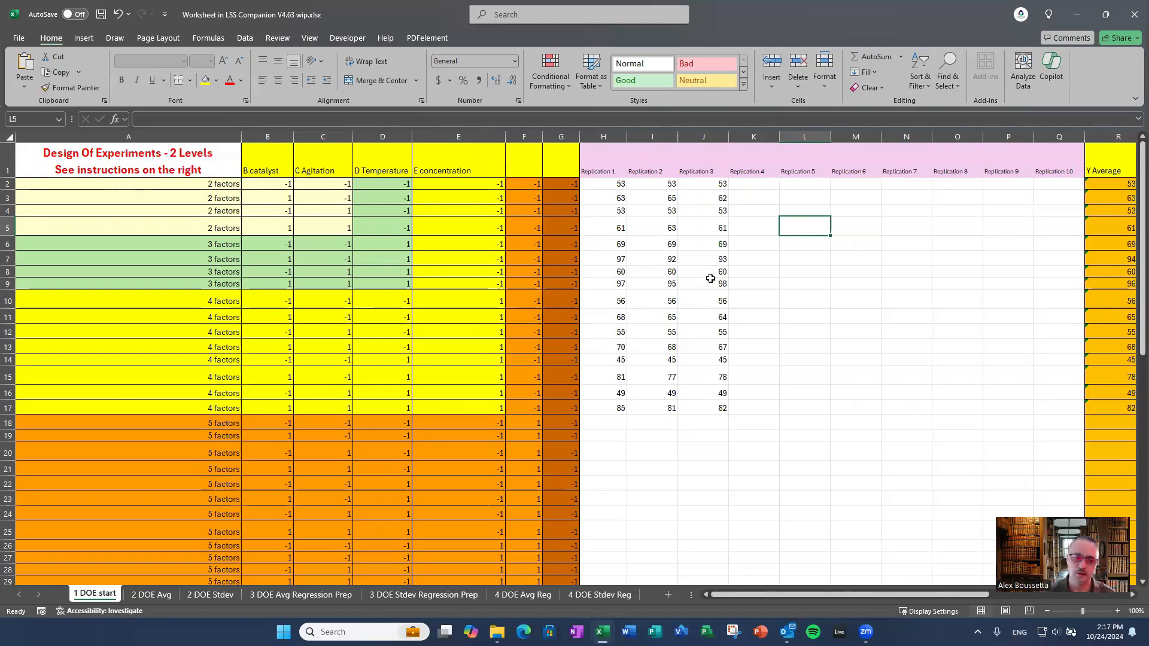
pyautogui.click(931, 358)
pyautogui.press('Right')
pyautogui.press('Right')
pyautogui.press('Right')
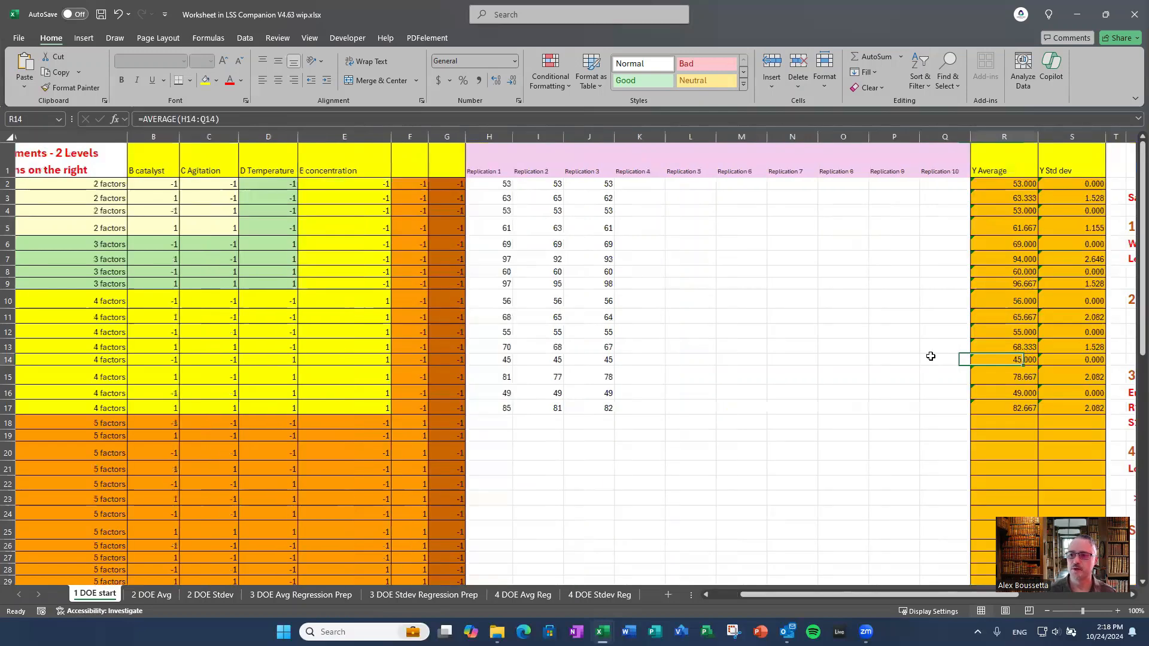
pyautogui.press('Right')
pyautogui.press('Right')
pyautogui.press('Right')
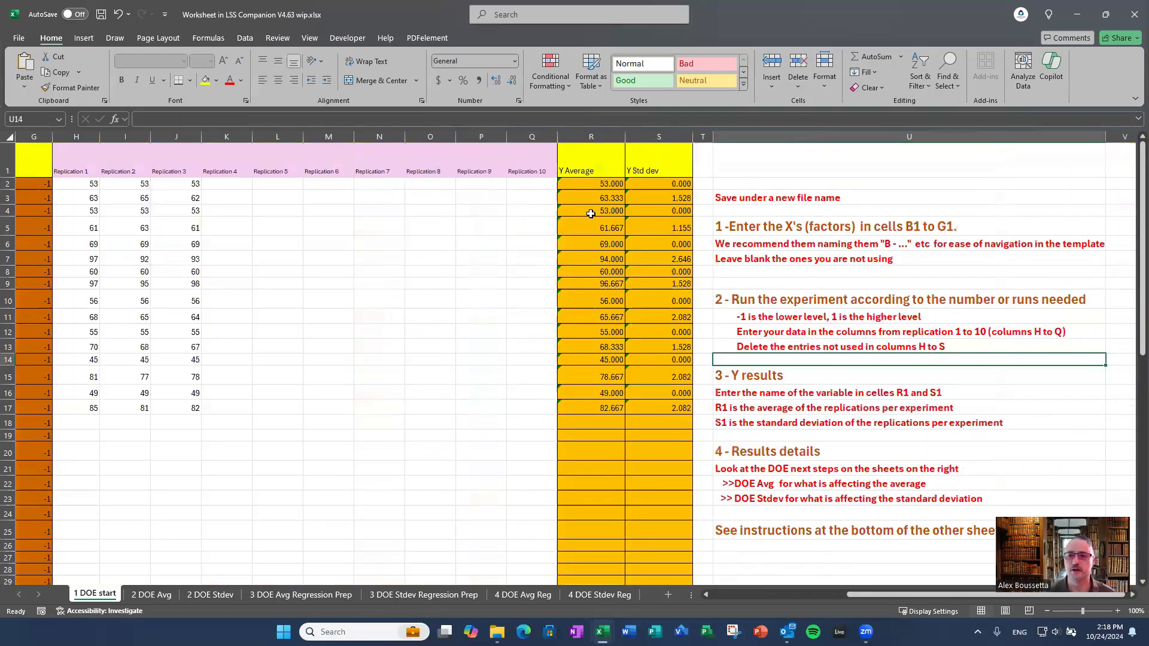
# Step: Inspect the Y Std dev formula in row 4 and the Y Average formula in row 7
pyautogui.click(665, 213)
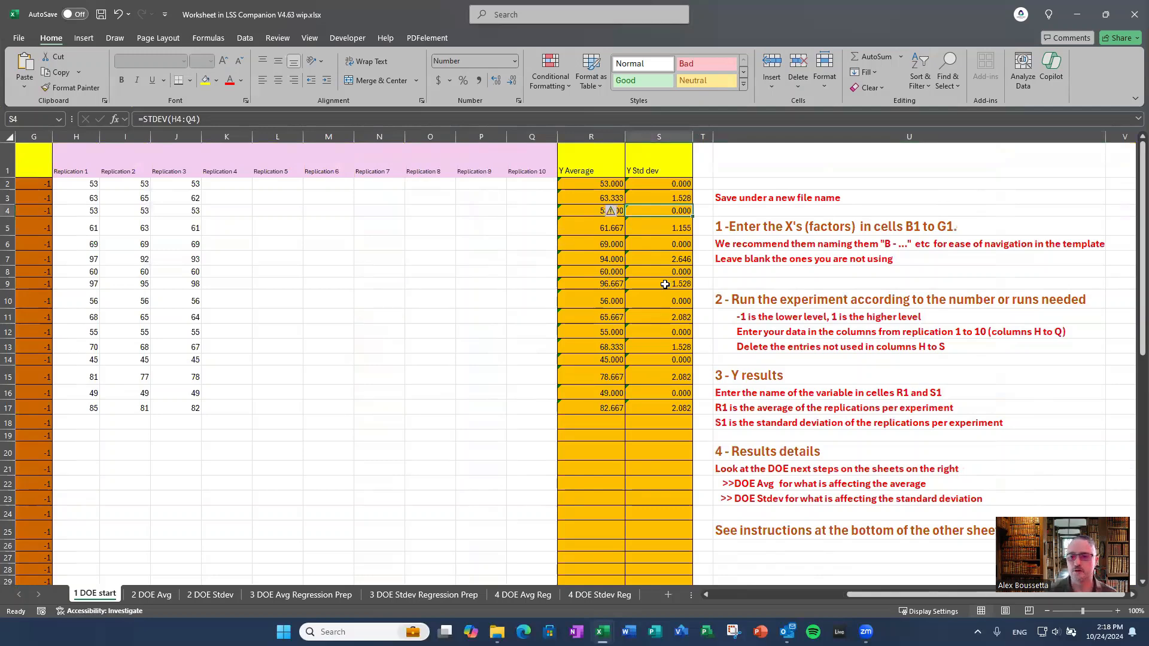
pyautogui.click(531, 282)
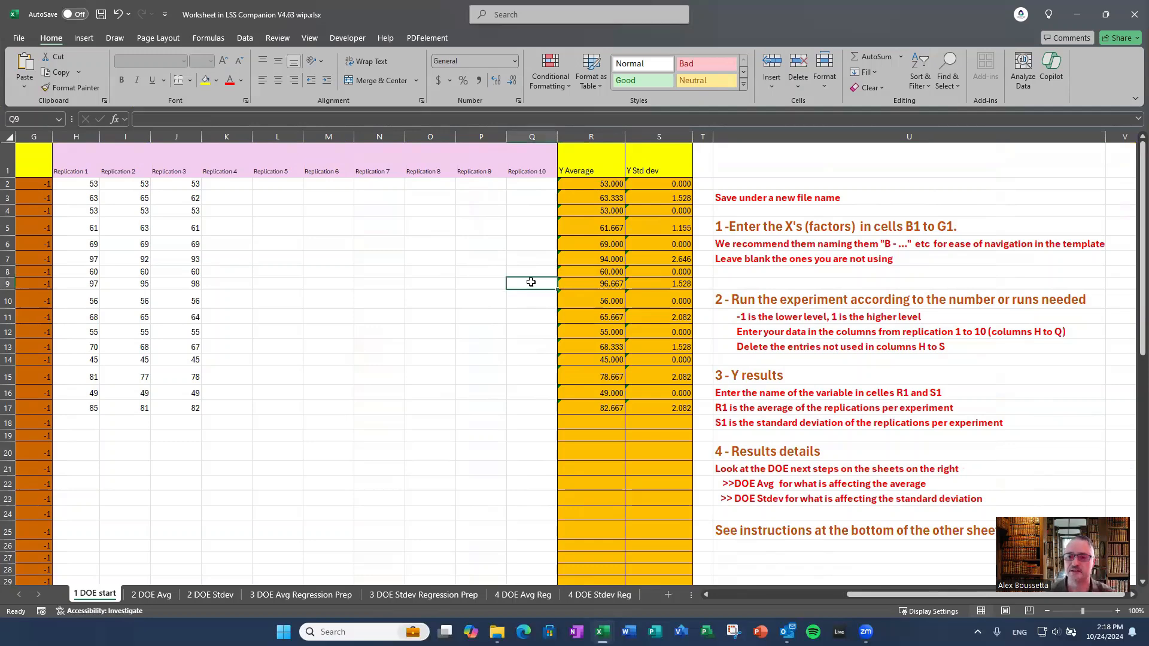
pyautogui.click(596, 257)
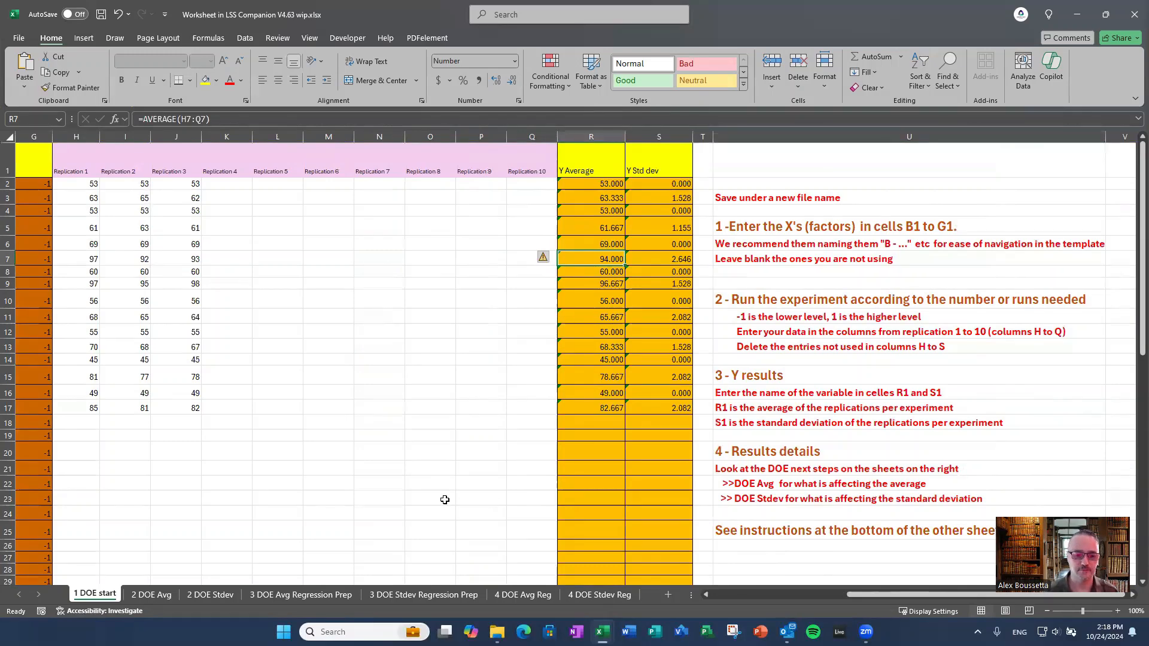
# Step: Open the 2 DOE Avg sheet and look over its factor and interaction columns
pyautogui.click(150, 594)
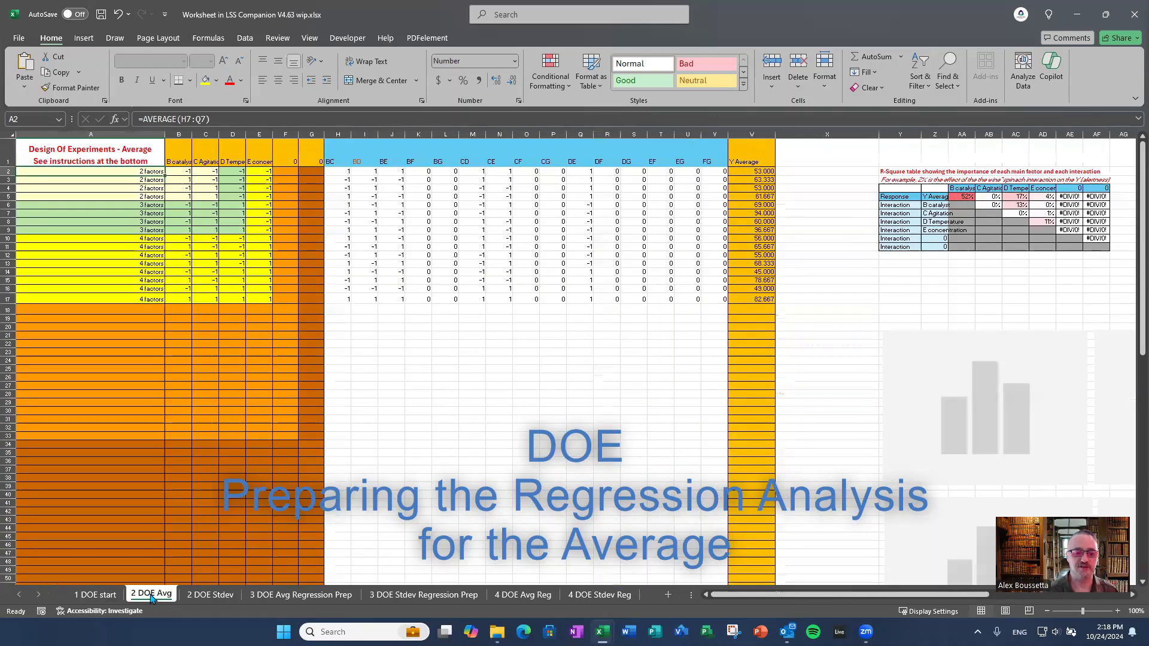
pyautogui.click(180, 288)
pyautogui.click(277, 343)
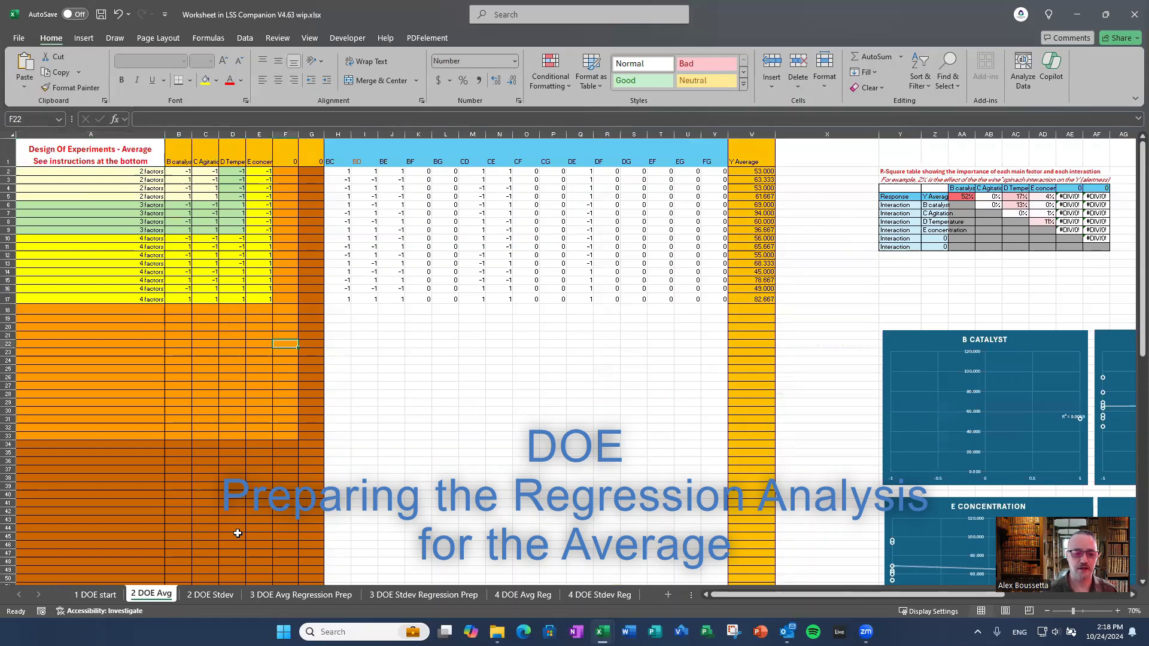
pyautogui.click(189, 594)
pyautogui.click(164, 594)
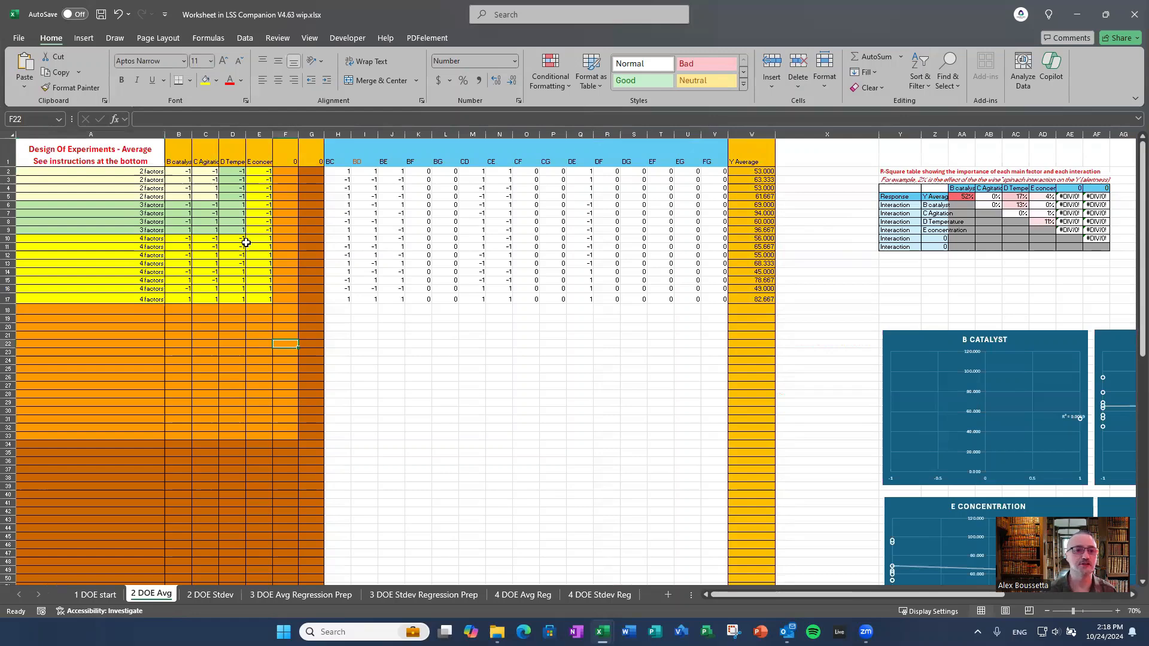
# Step: View the scatter charts for each factor below the R-Square table on the DOE average sheet
pyautogui.click(852, 245)
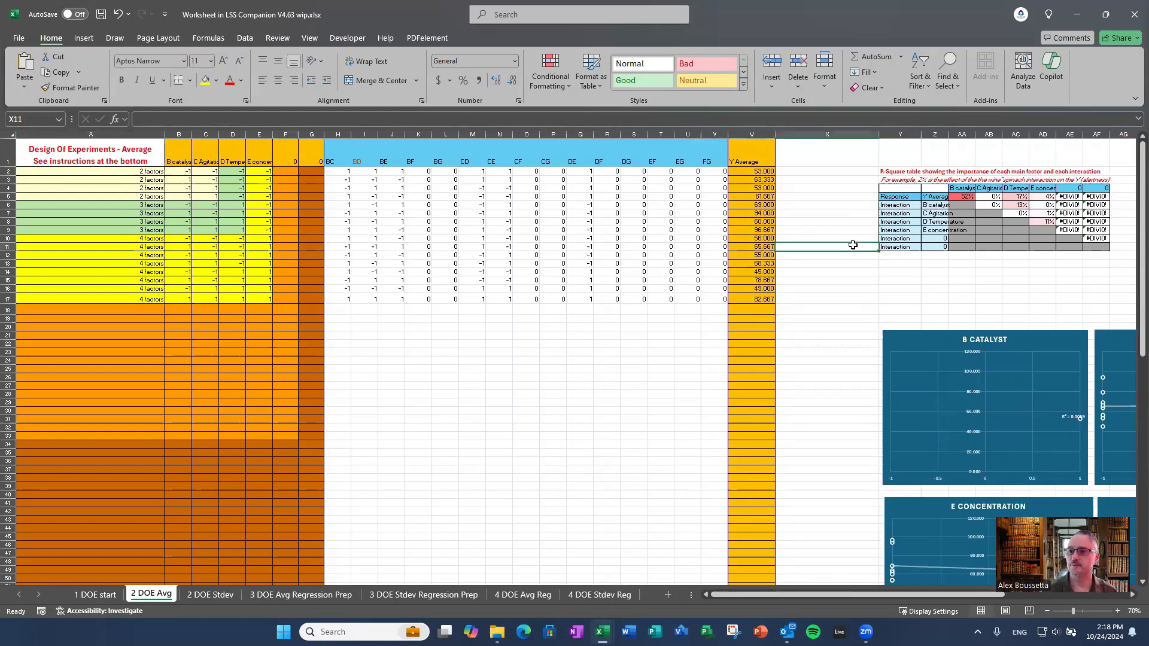
pyautogui.press('Right')
pyautogui.press('Right')
pyautogui.press('Right')
pyautogui.press('Right')
pyautogui.press('Right')
pyautogui.press('Right')
pyautogui.press('Right')
pyautogui.press('Right')
pyautogui.press('Right')
pyautogui.press('Right')
pyautogui.press('Right')
pyautogui.press('Right')
pyautogui.press('Right')
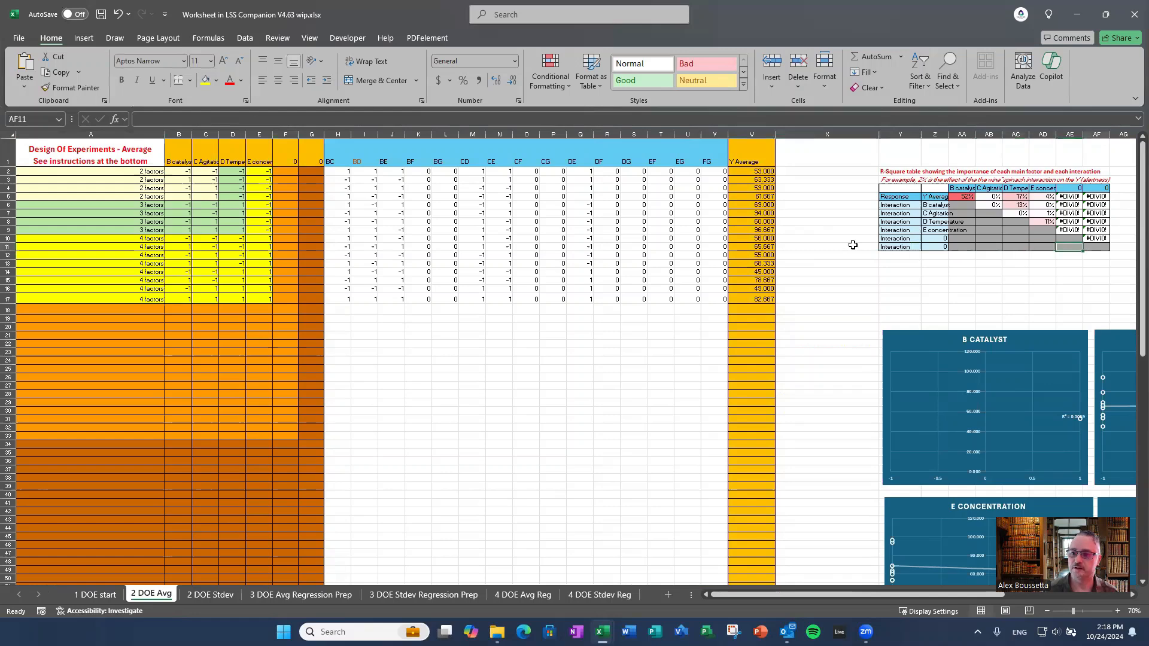
pyautogui.press('Right')
pyautogui.press('Right')
pyautogui.press('Right')
pyautogui.press('Right')
pyautogui.press('Right')
pyautogui.press('Right')
pyautogui.press('Right')
pyautogui.press('Right')
pyautogui.press('Right')
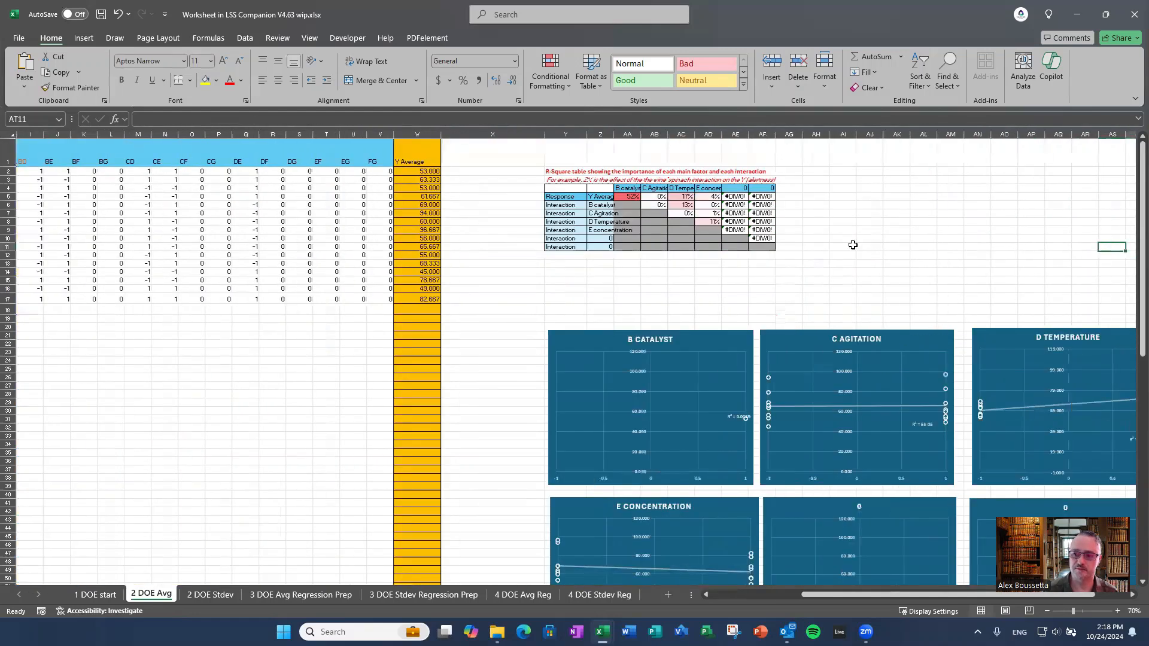
pyautogui.press('Right')
pyautogui.press('Right')
pyautogui.press('Right')
pyautogui.press('Right')
pyautogui.scroll(-1, 801, 284)
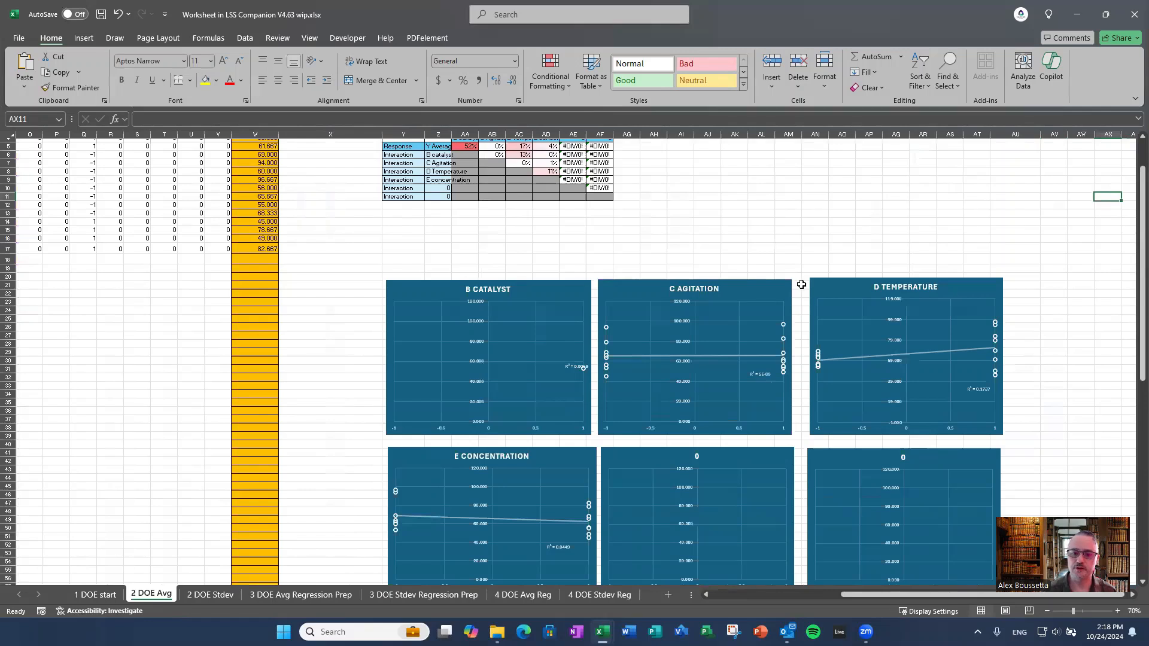
pyautogui.scroll(-2, 801, 284)
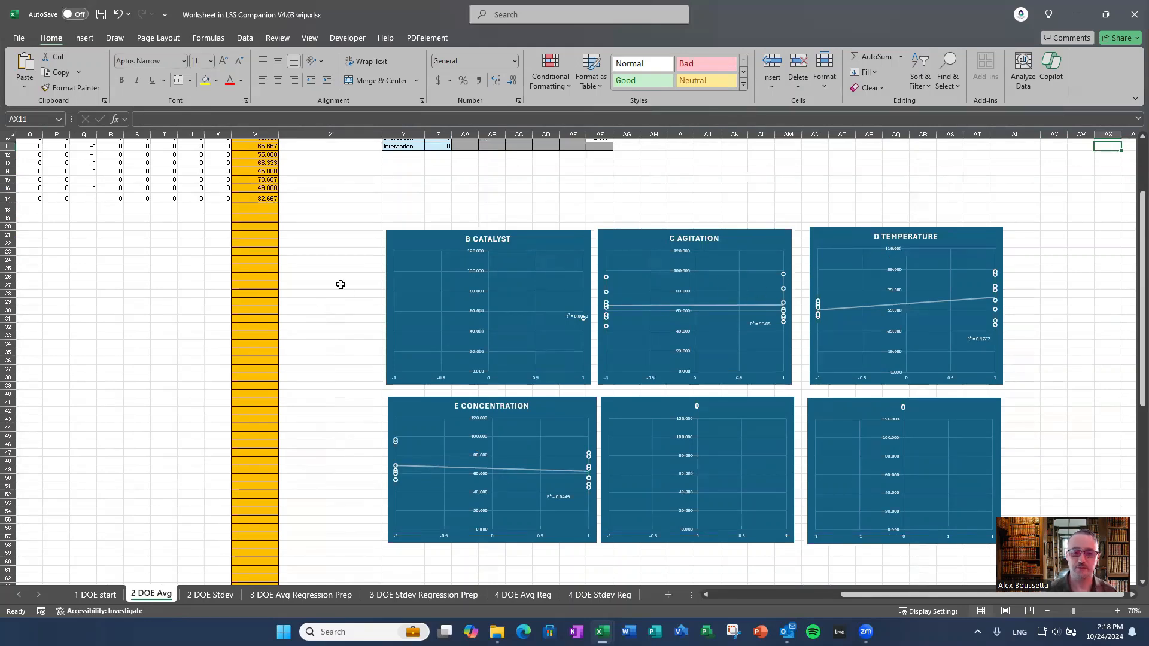
# Step: Examine the R-Square table at closer range for the importance of each main factor and interaction
pyautogui.scroll(3, 341, 284)
pyautogui.click(367, 204)
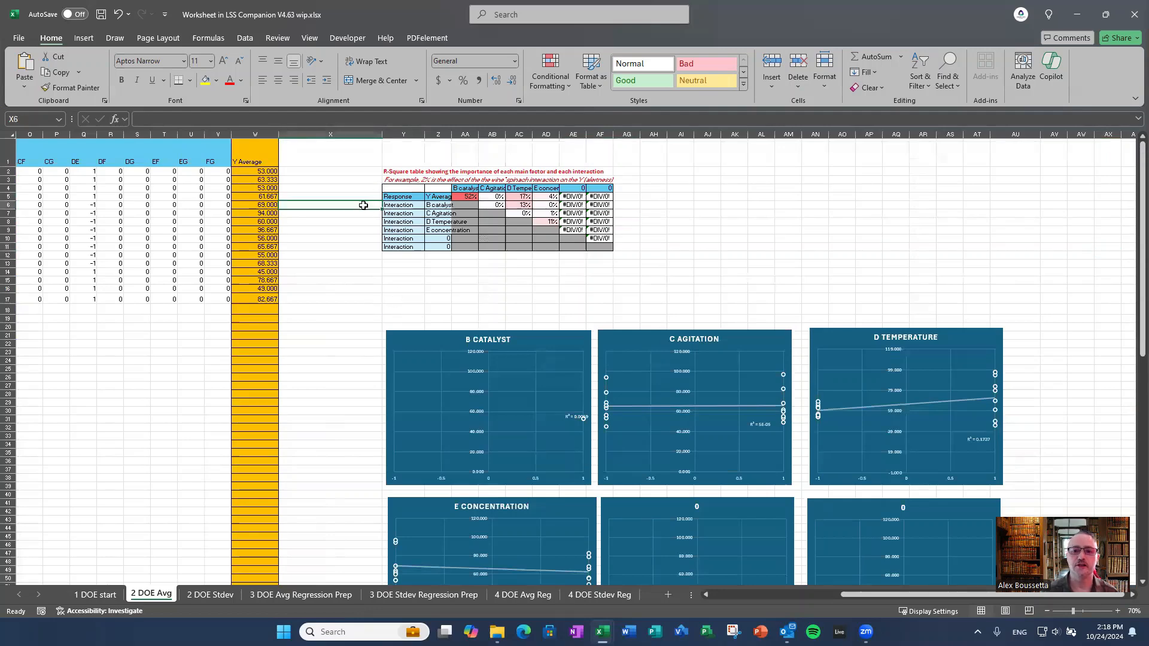
pyautogui.scroll(1, 366, 204)
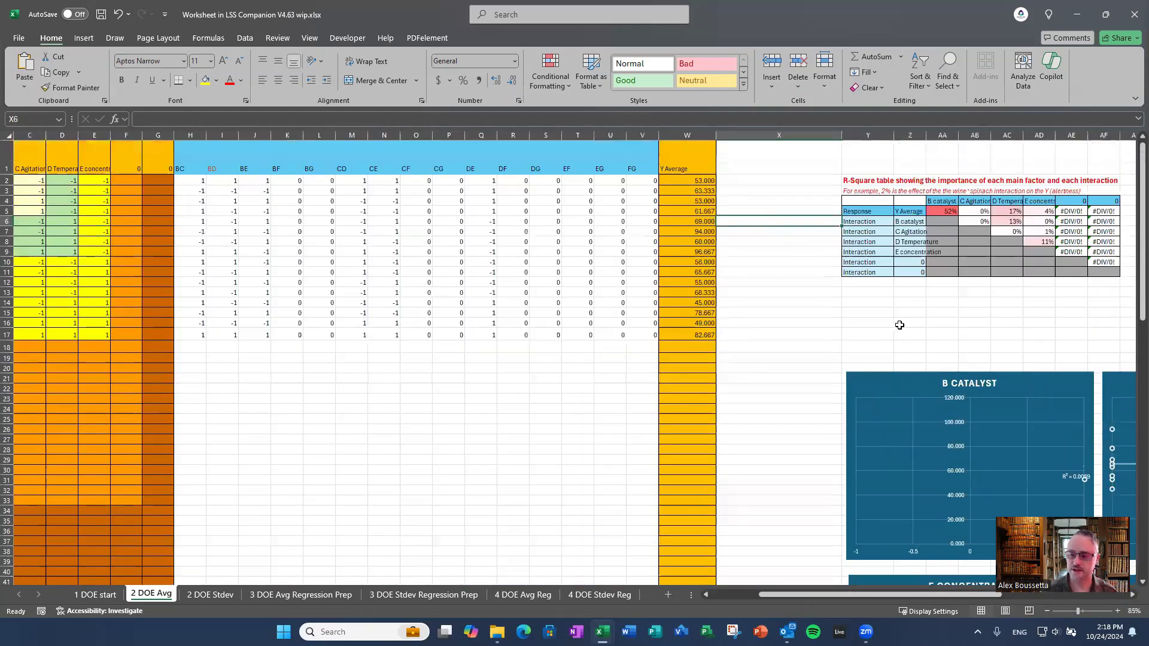
pyautogui.click(899, 324)
pyautogui.press('Right')
pyautogui.press('Right')
pyautogui.press('Right')
pyautogui.press('Right')
pyautogui.press('Right')
pyautogui.press('Right')
pyautogui.press('Right')
pyautogui.press('Right')
pyautogui.press('Right')
pyautogui.press('Right')
pyautogui.press('Right')
pyautogui.press('Right')
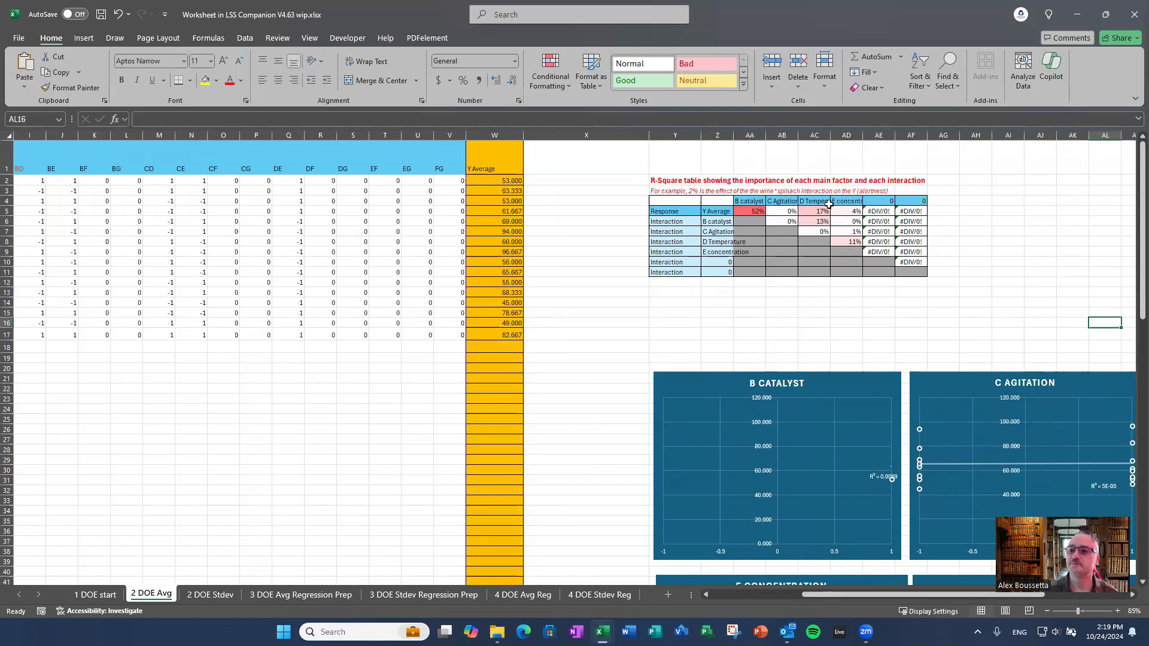
# Step: Inspect the E concentration R-Square formula and the D Temperature header reference in the R-Square table, and undo the last change
pyautogui.click(846, 211)
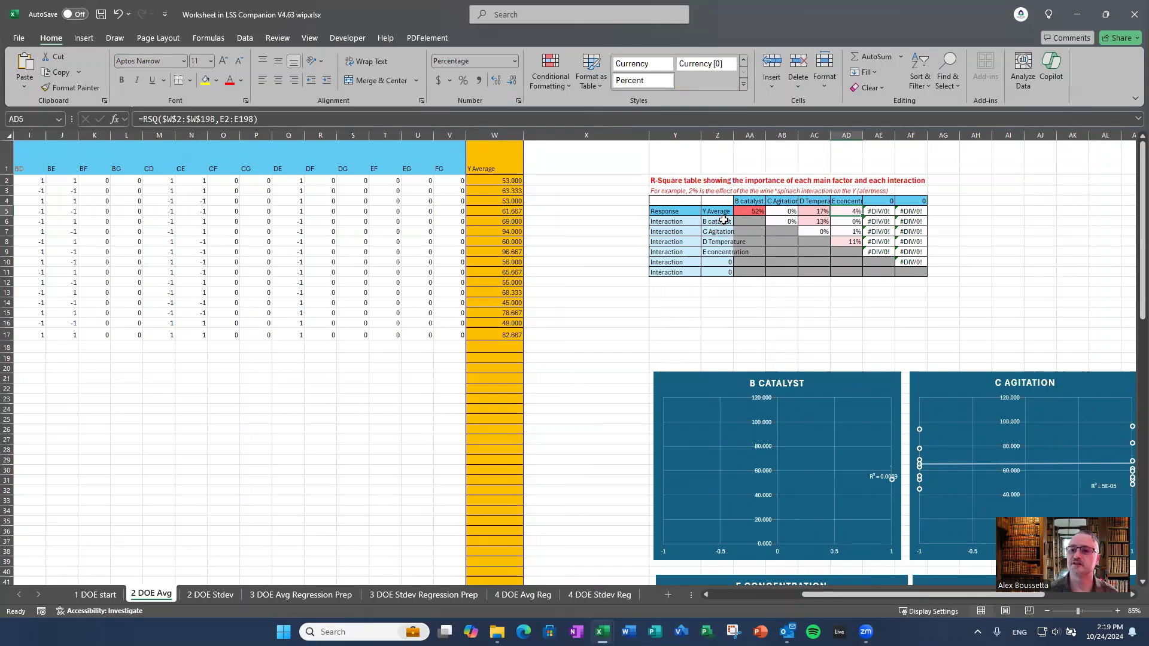
pyautogui.click(811, 202)
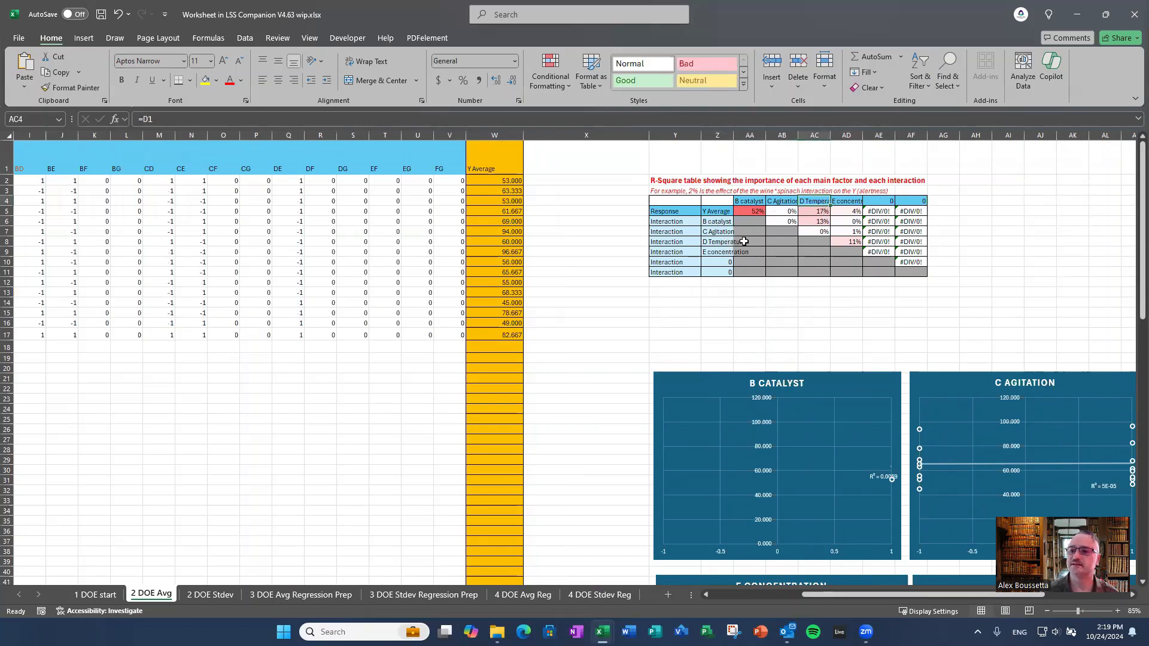
pyautogui.click(221, 374)
pyautogui.hotkey('ctrl', 'z')
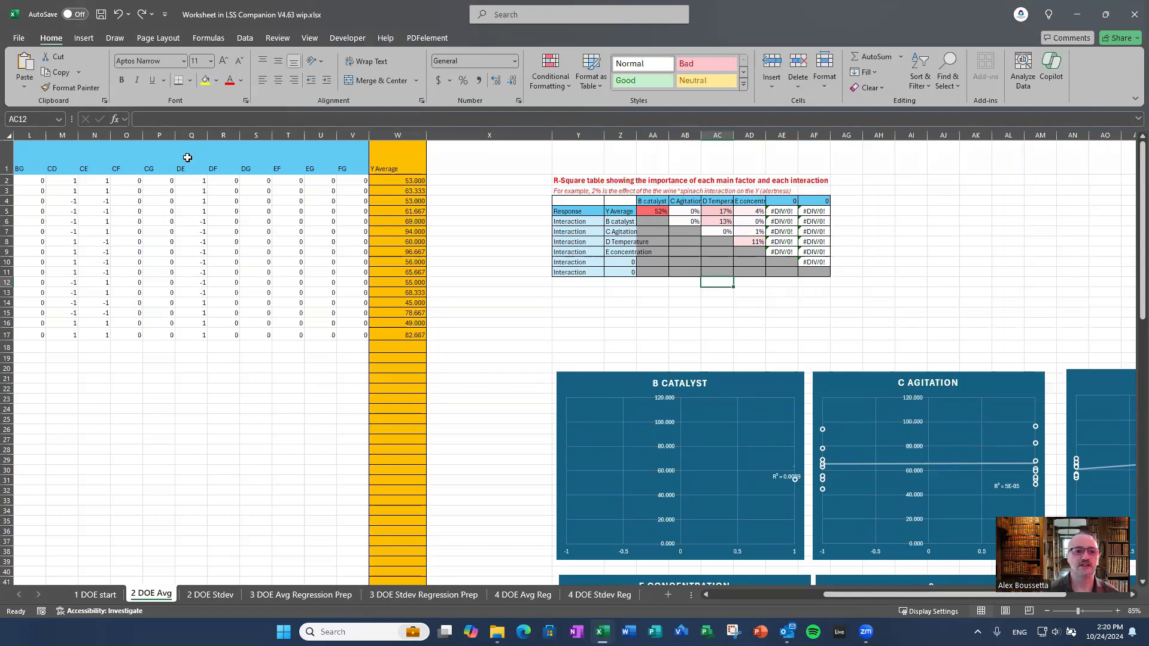
# Step: Delete the interaction columns DF through FG (columns R to V) from the DOE average sheet
pyautogui.moveTo(216, 136); pyautogui.dragTo(353, 147)
pyautogui.rightClick(331, 225)
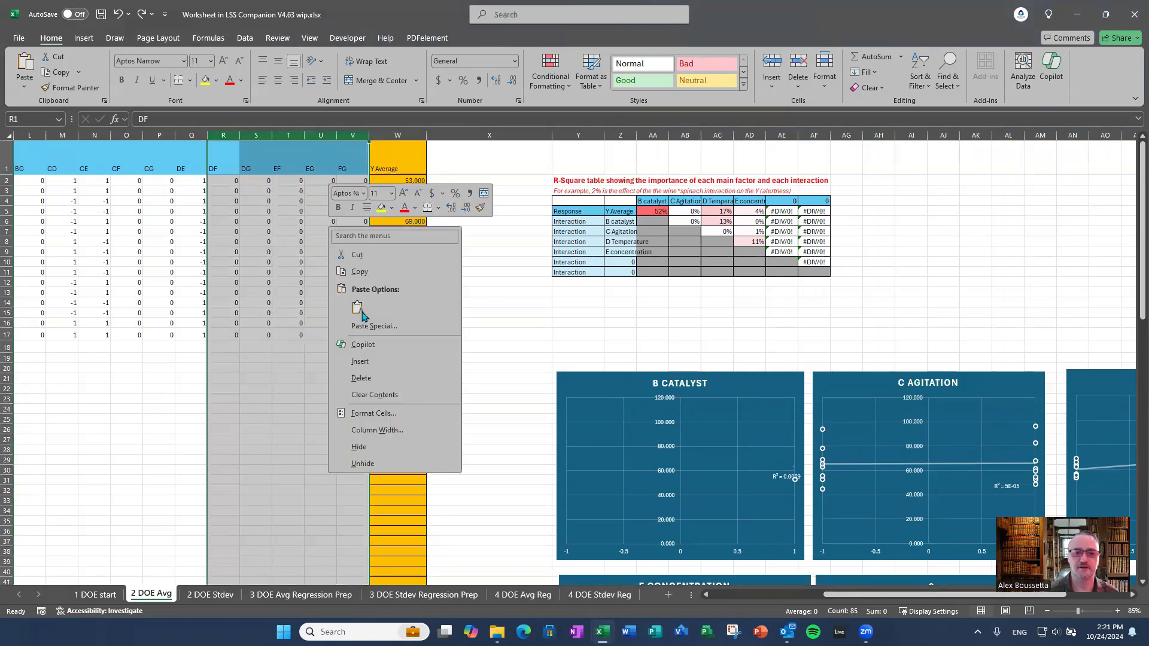
pyautogui.click(400, 378)
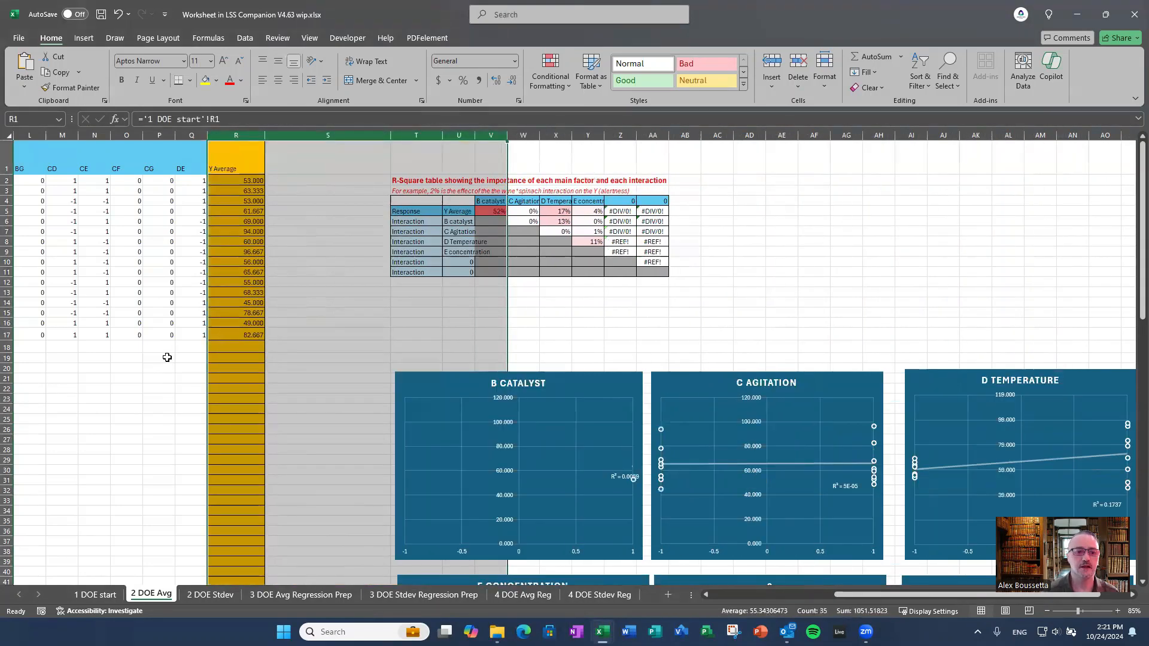
# Step: Delete the BC interaction column, column H, from the DOE average sheet
pyautogui.click(165, 358)
pyautogui.press('Left')
pyautogui.press('Left')
pyautogui.press('Left')
pyautogui.press('Left')
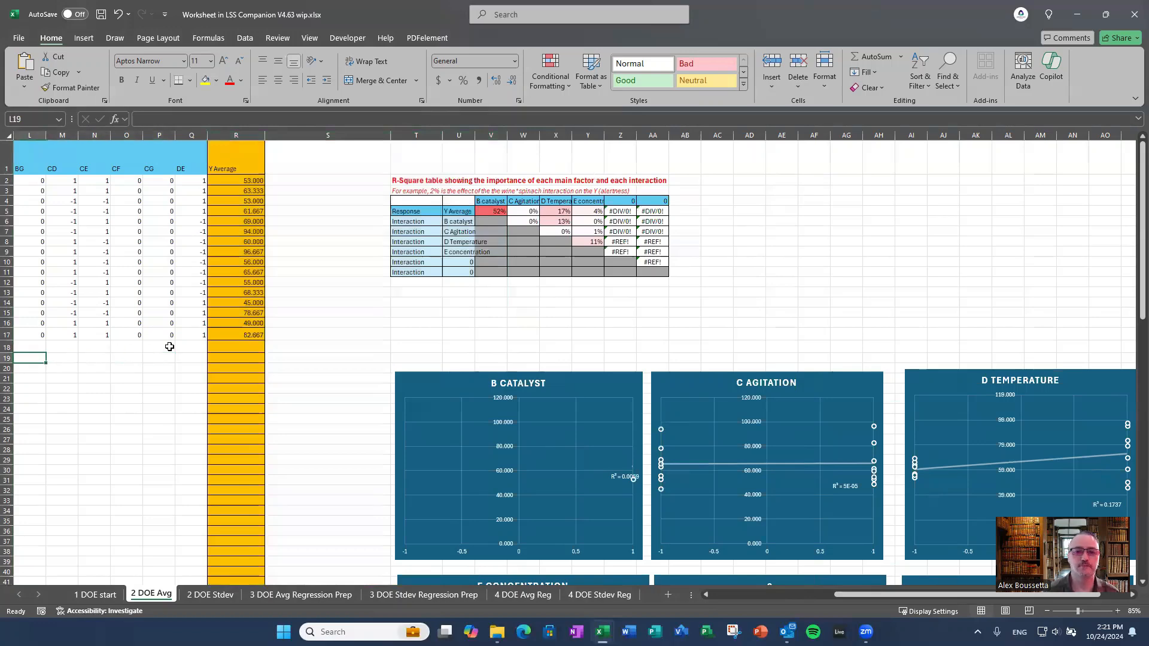
pyautogui.press('Left')
pyautogui.press('Left')
pyautogui.press('Left')
pyautogui.press('Left')
pyautogui.press('Left')
pyautogui.press('Left')
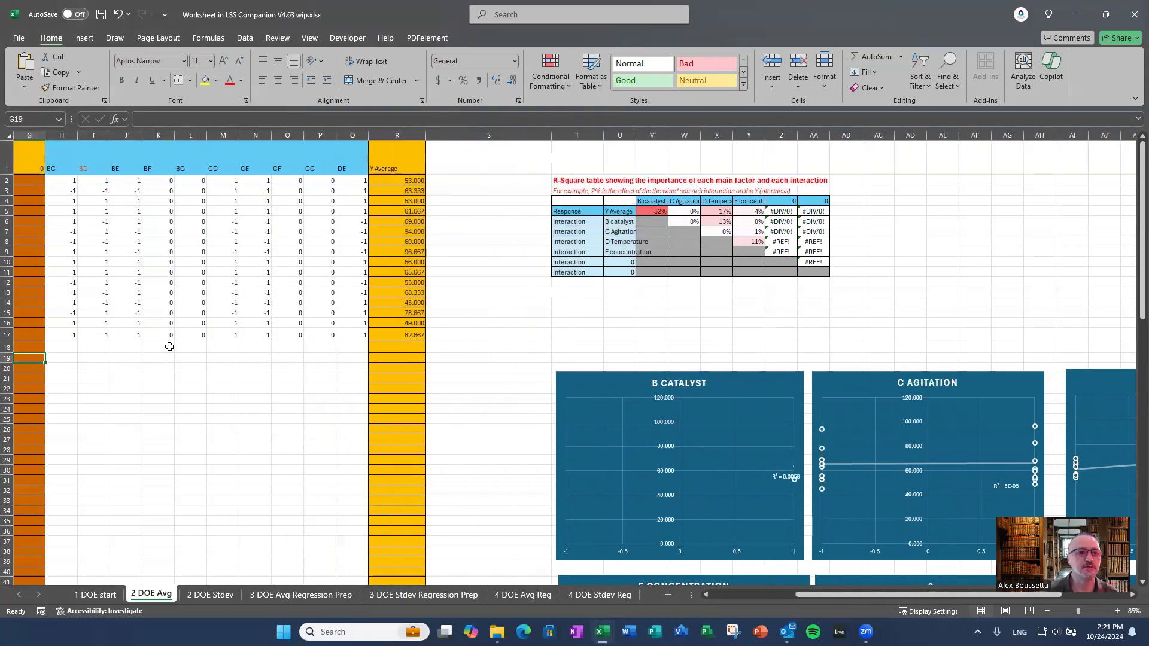
pyautogui.click(96, 143)
pyautogui.rightClick(94, 134)
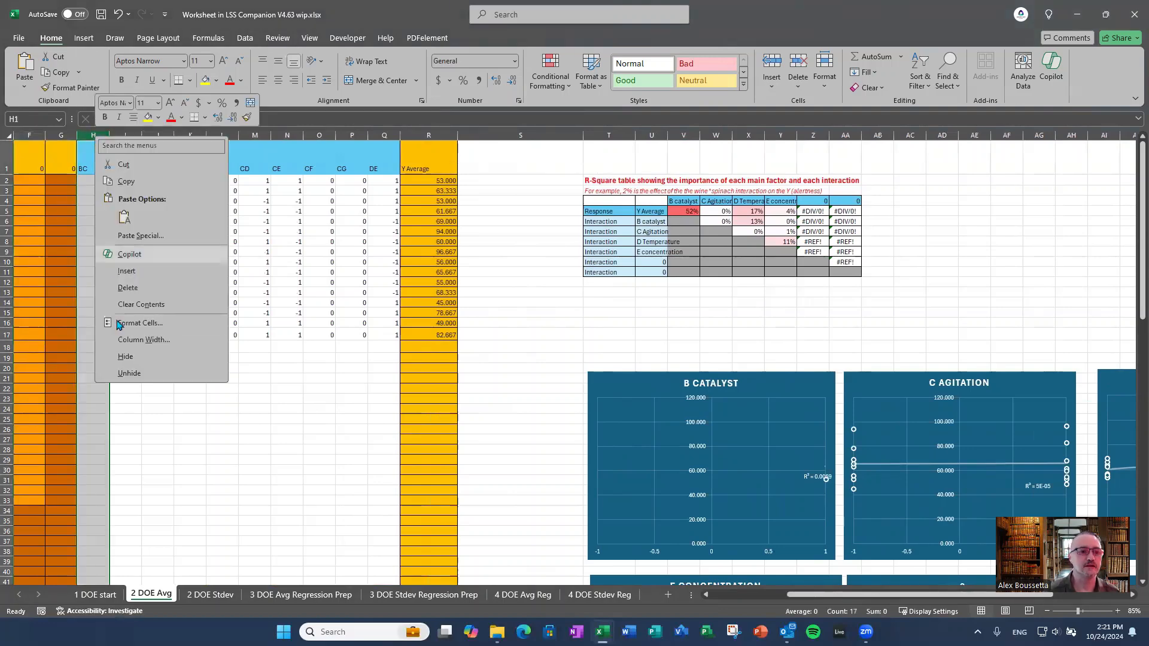
pyautogui.click(137, 283)
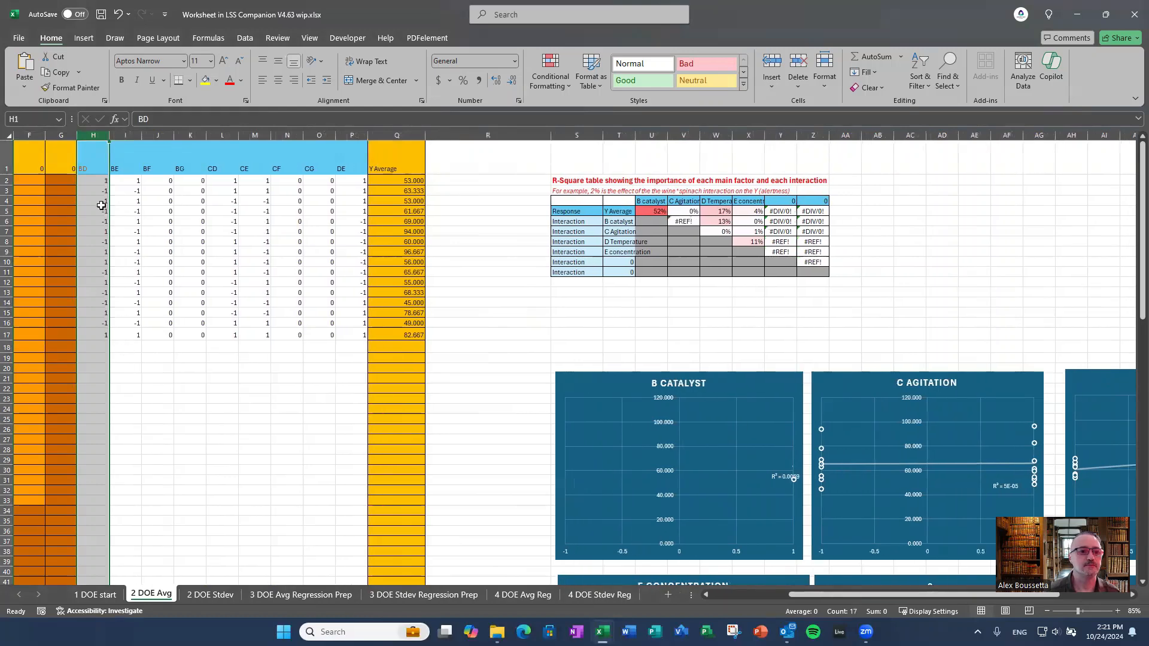
# Step: Delete the interaction columns BE through CG (columns I to O), keeping only BD and DE
pyautogui.moveTo(125, 135); pyautogui.dragTo(308, 170)
pyautogui.rightClick(272, 206)
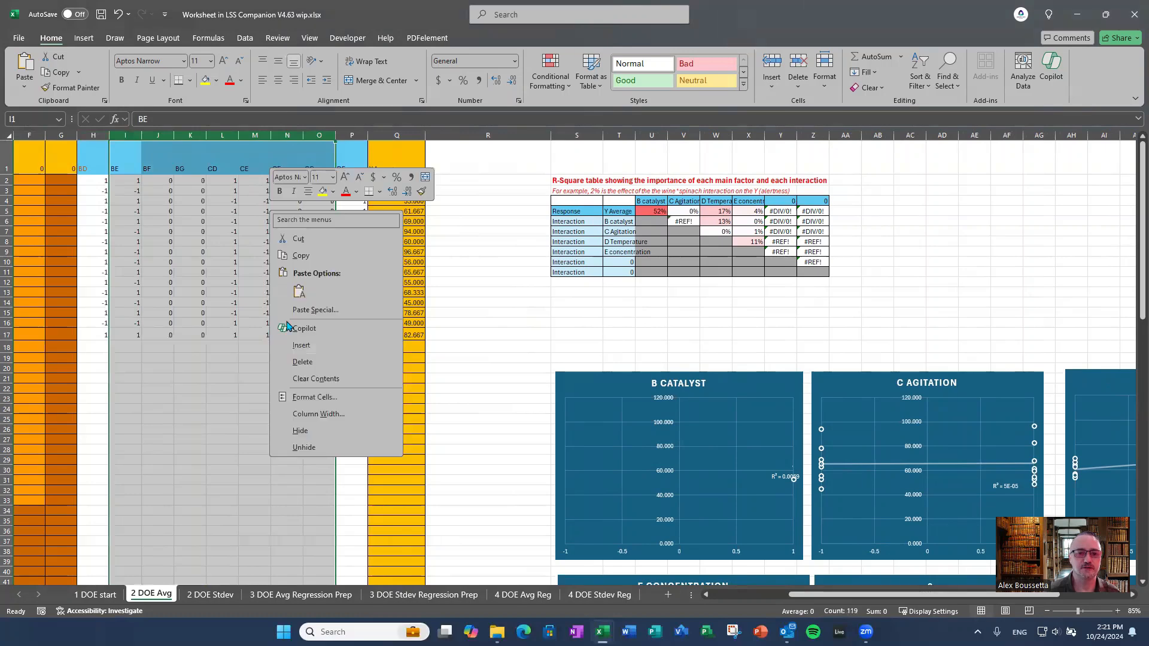
pyautogui.click(328, 363)
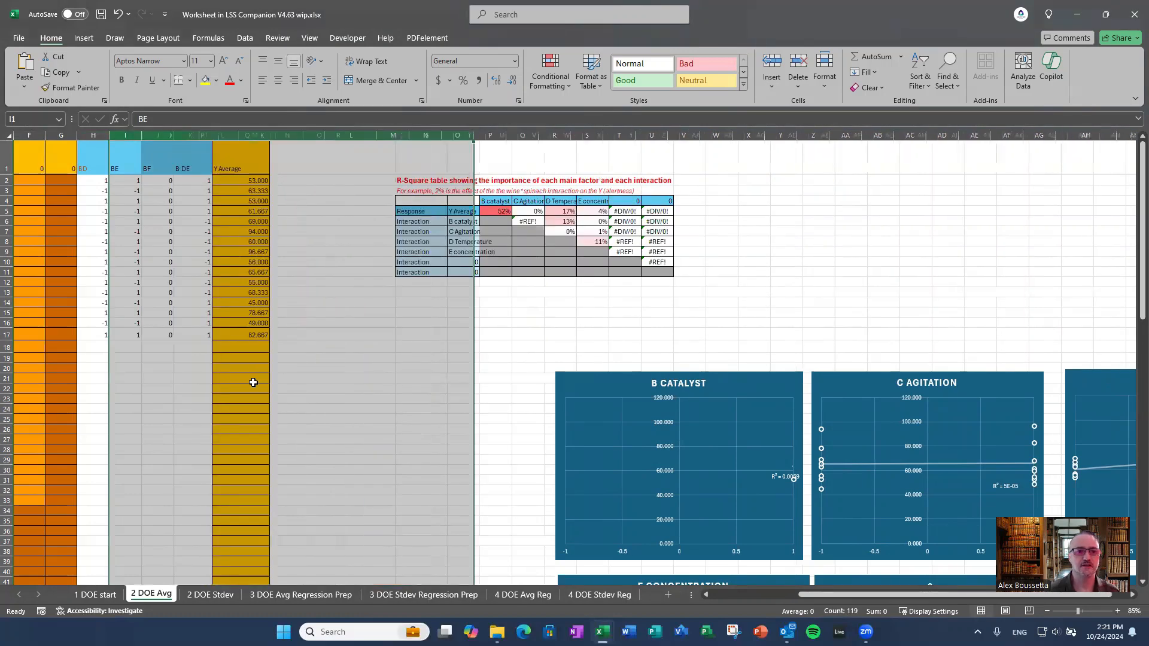
# Step: Delete the two unused factor columns F and G, headed 0, and dismiss the formula reference warning
pyautogui.click(154, 395)
pyautogui.press('Home')
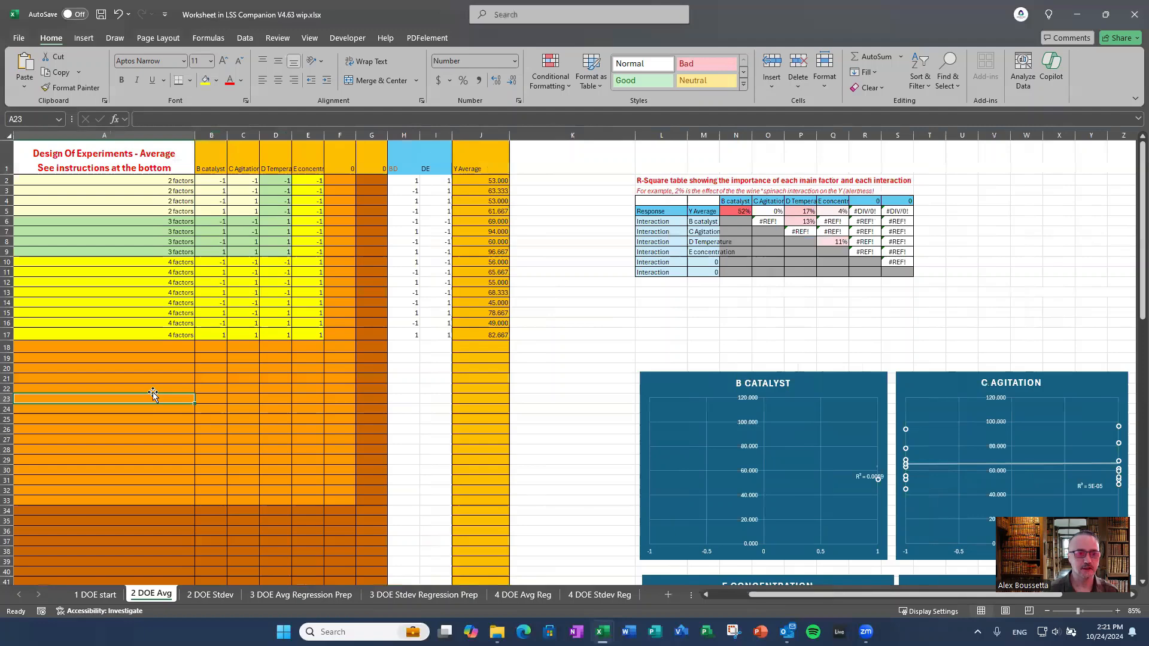
pyautogui.moveTo(348, 133); pyautogui.dragTo(370, 132)
pyautogui.rightClick(341, 225)
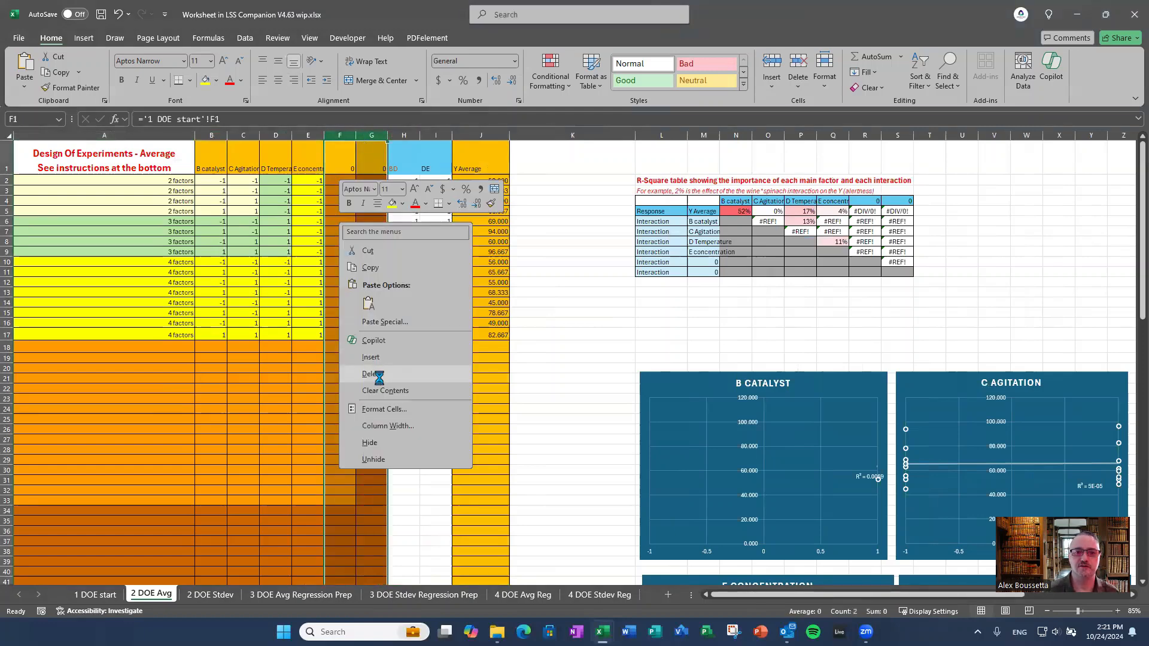
pyautogui.click(377, 373)
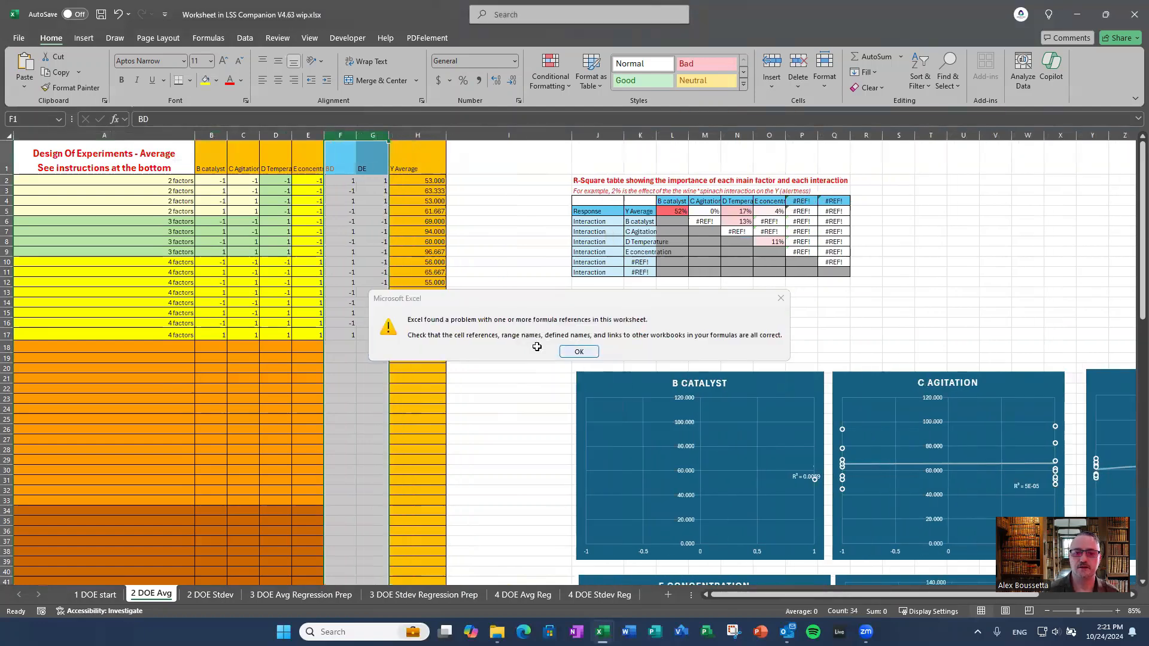
pyautogui.click(579, 352)
pyautogui.click(507, 251)
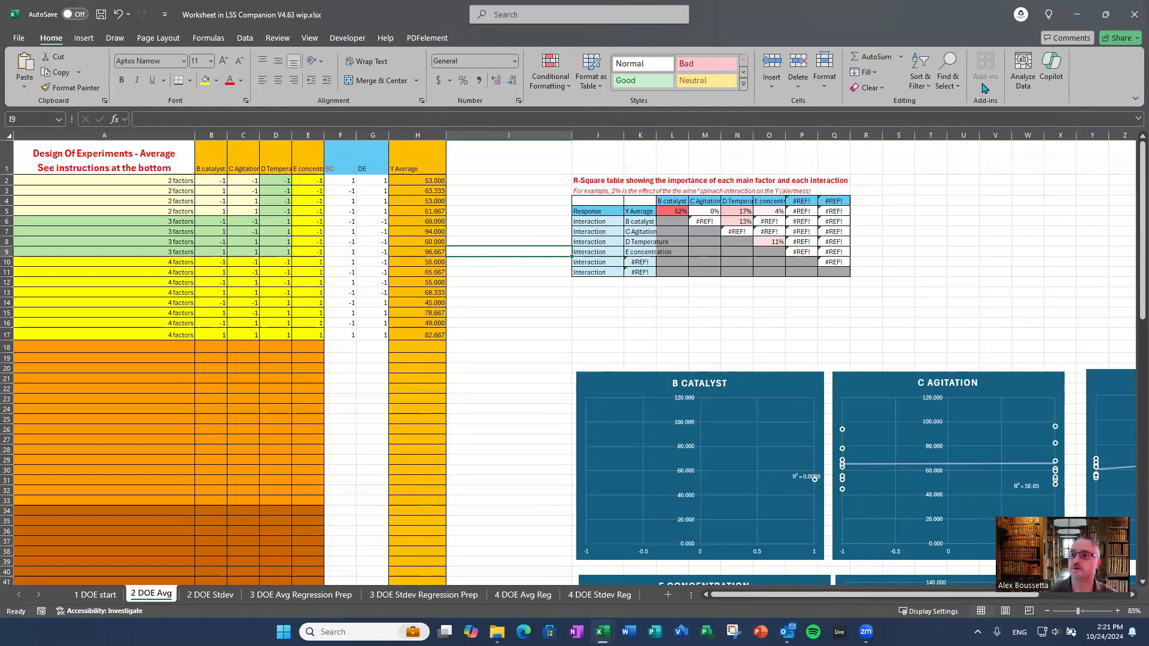
# Step: Open the Regression tool from the Data Analysis tools
pyautogui.click(84, 37)
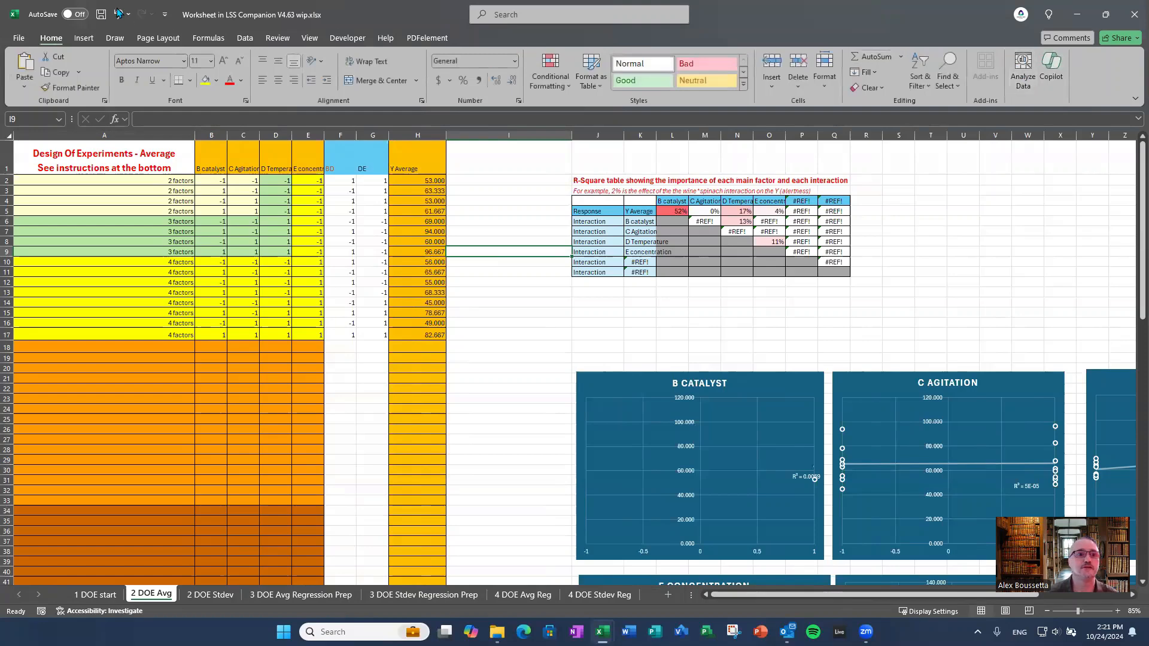
pyautogui.click(246, 38)
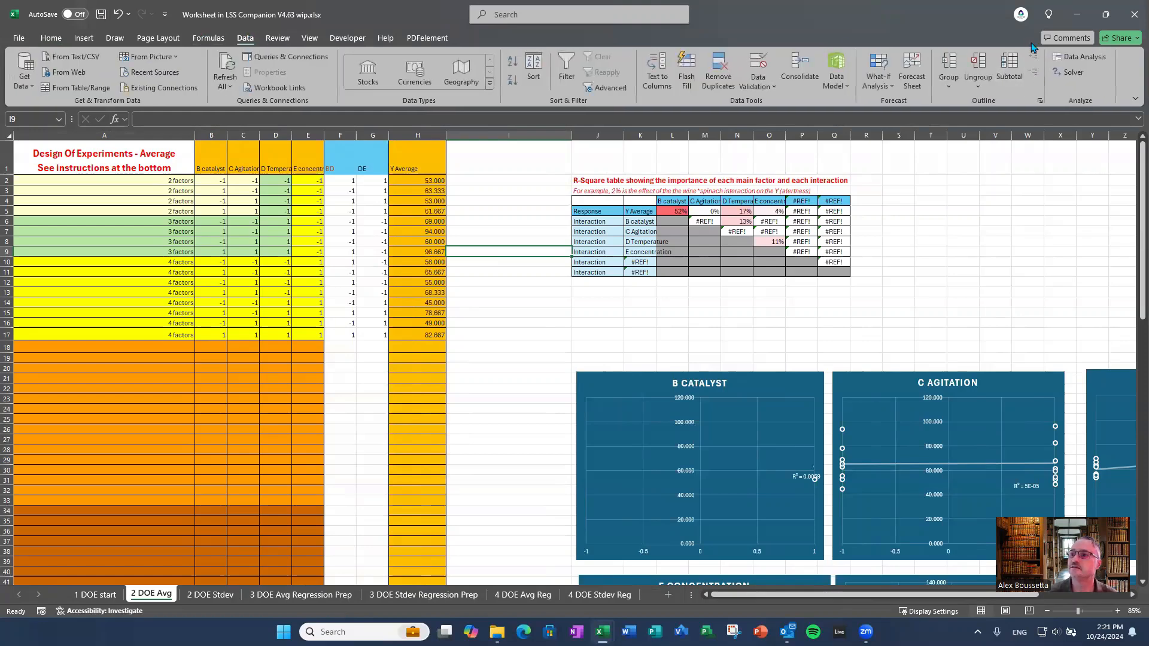
pyautogui.click(1076, 56)
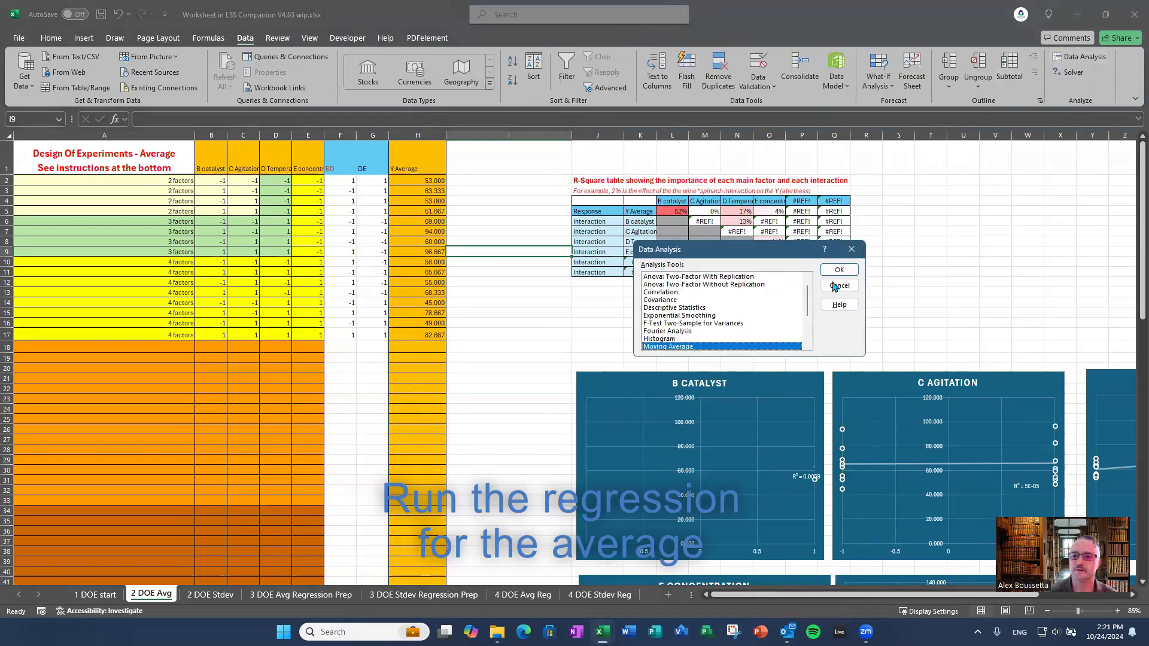
pyautogui.scroll(-1, 691, 344)
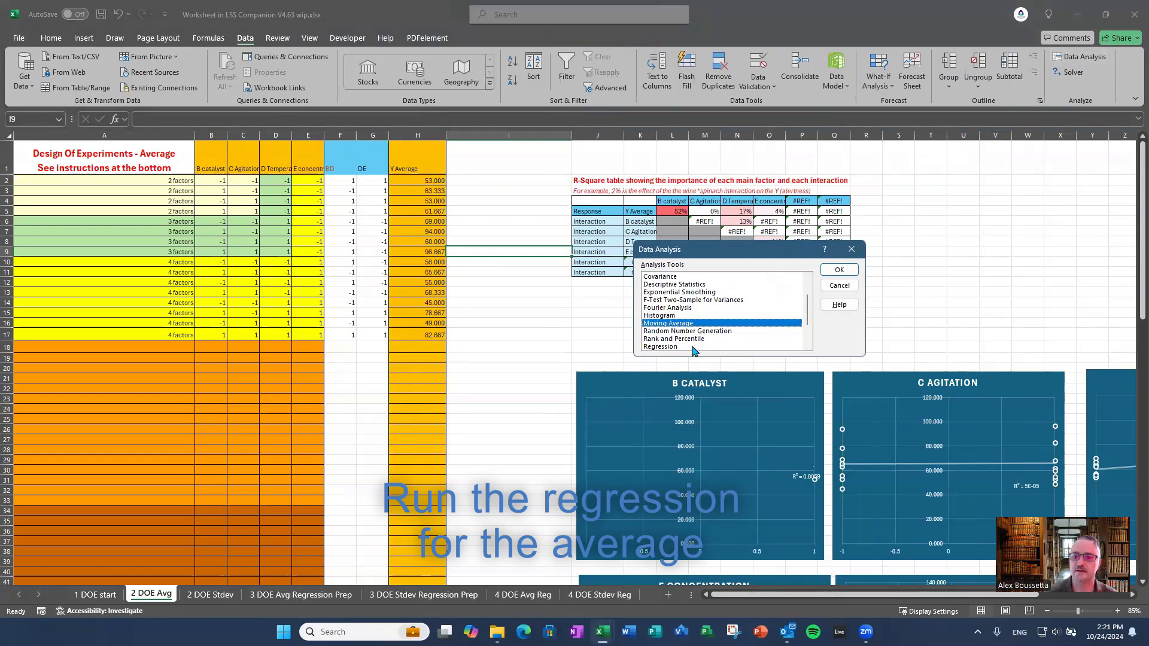
pyautogui.click(711, 345)
pyautogui.click(845, 269)
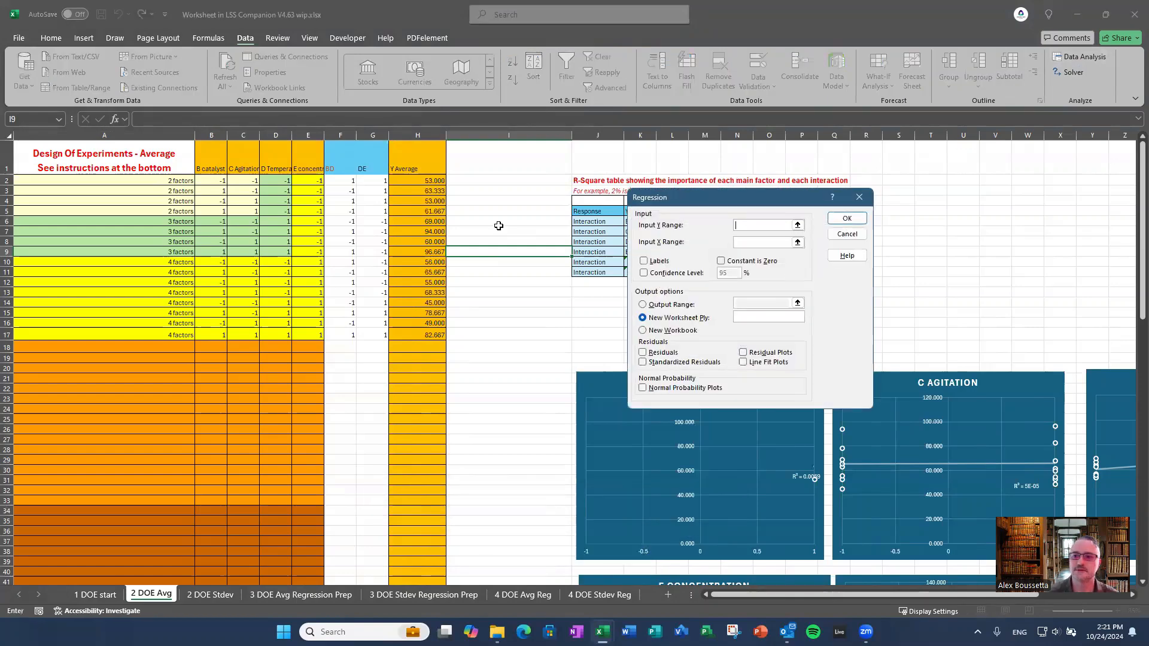
# Step: Set the regression's Y input range to the Y Average column, $H$1:$H$17, including its header
pyautogui.click(797, 224)
pyautogui.click(414, 161)
pyautogui.moveTo(414, 161); pyautogui.dragTo(418, 335)
pyautogui.press('Return')
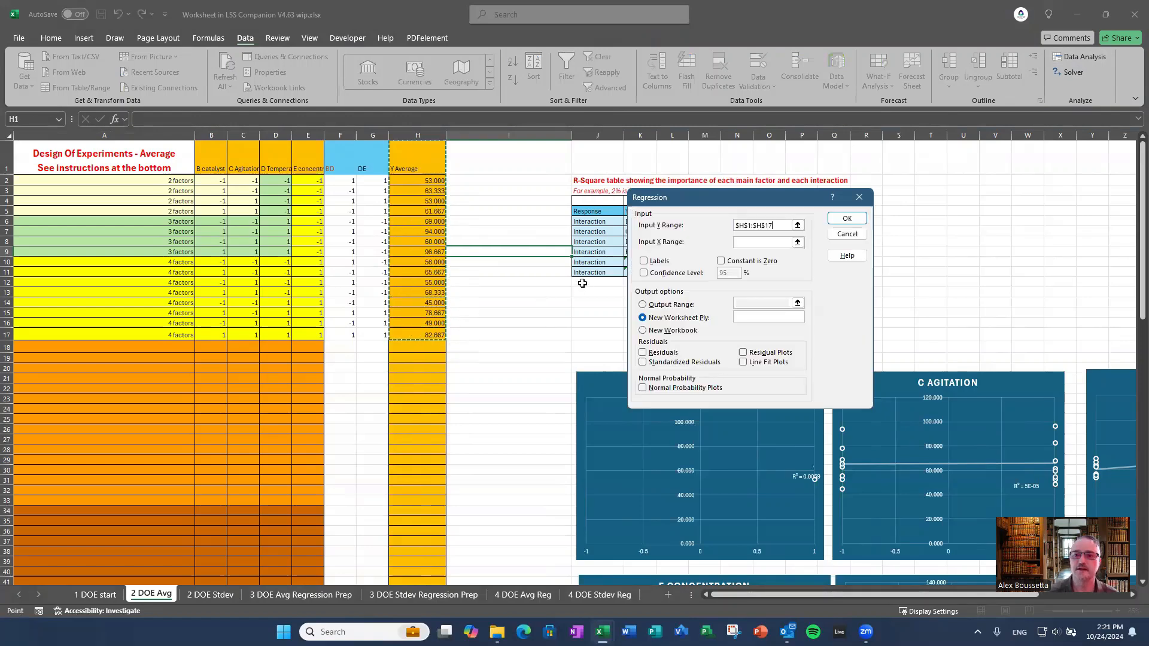
# Step: Set the X input range to the factor and interaction columns, $B$1:$G$17, and submit the regression
pyautogui.click(797, 242)
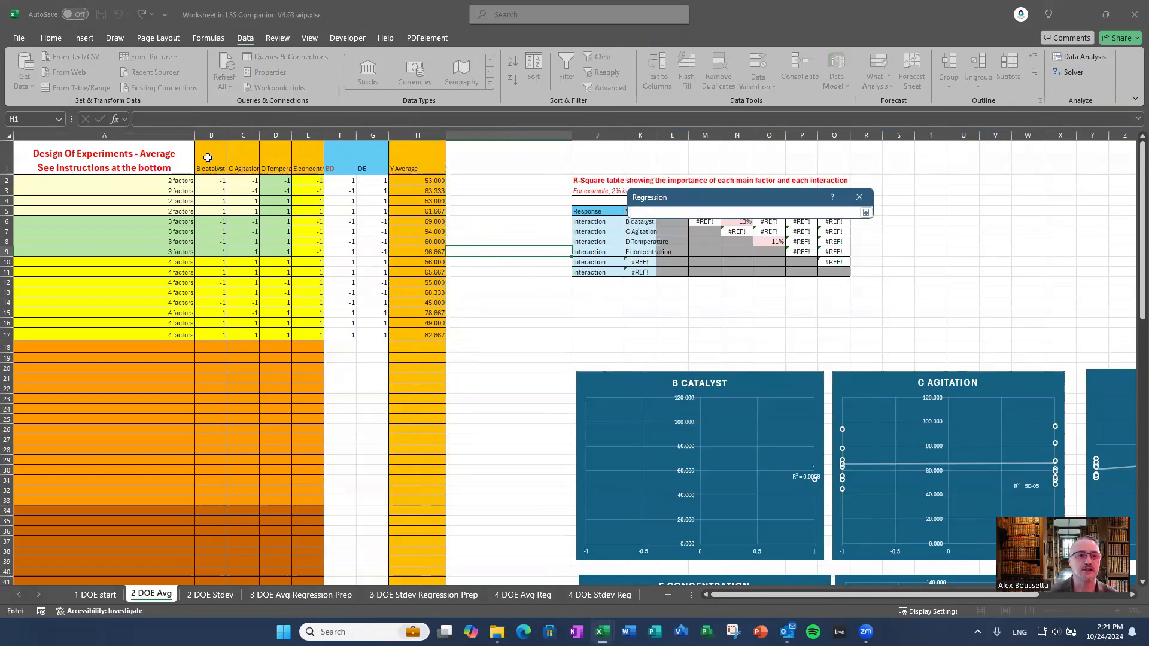
pyautogui.moveTo(207, 159); pyautogui.dragTo(377, 334)
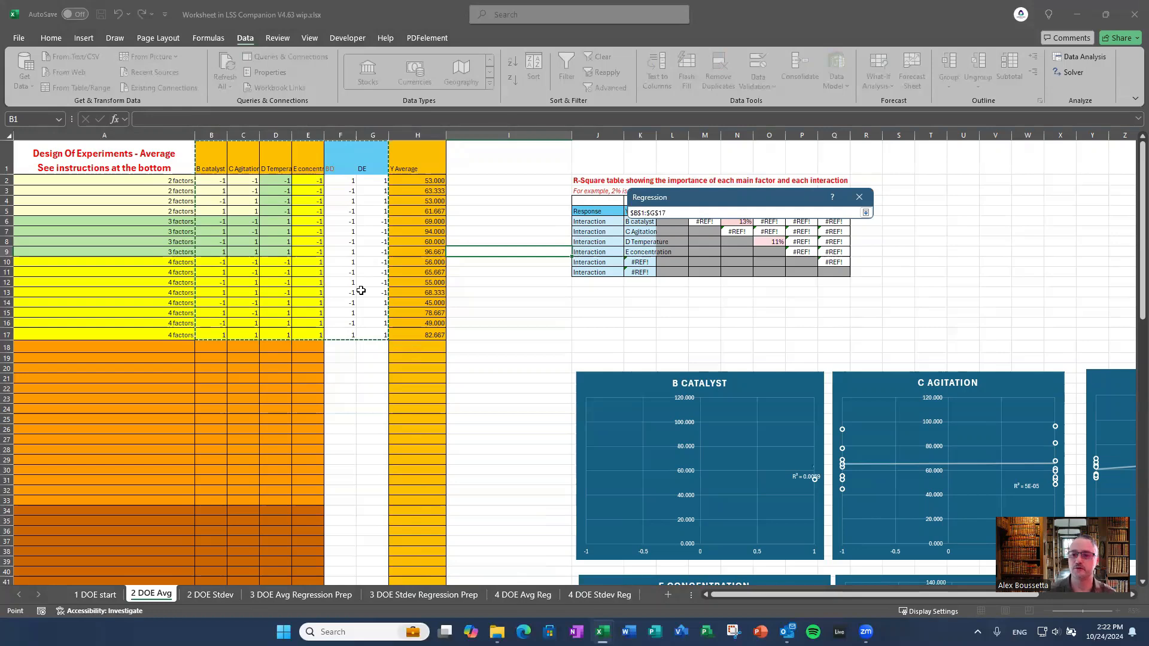
pyautogui.press('Return')
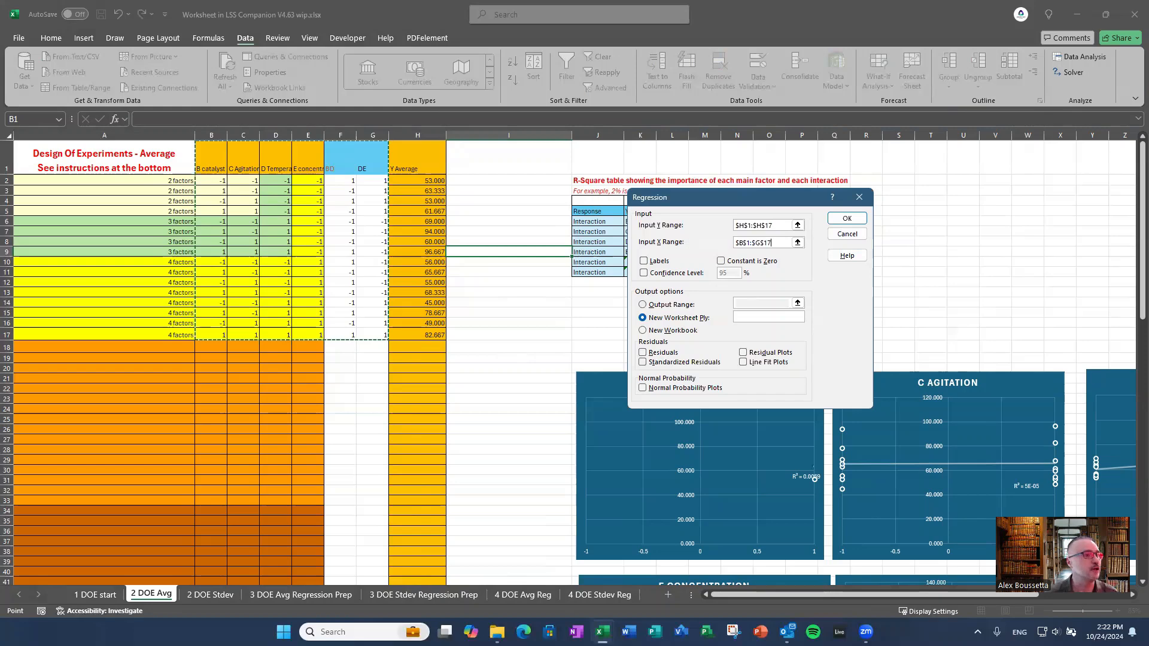
pyautogui.press('Return')
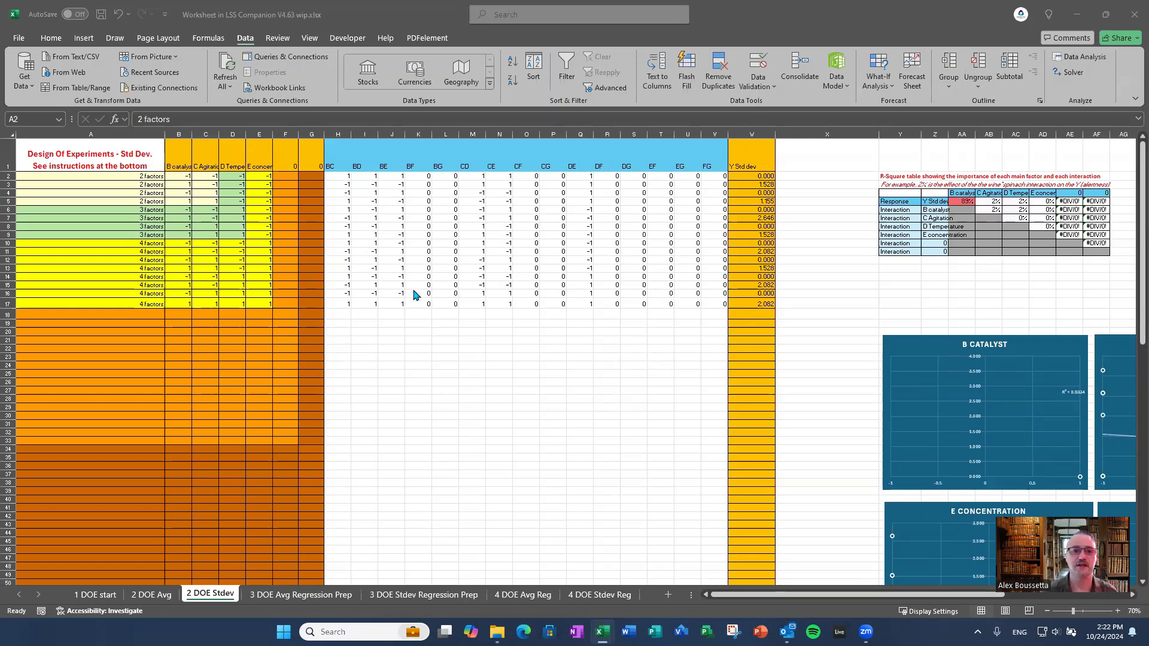
# Step: Look over the Y Std dev values in rows 2 to 17 and examine the standard deviation R-Square table at closer range
pyautogui.moveTo(748, 176); pyautogui.dragTo(754, 304)
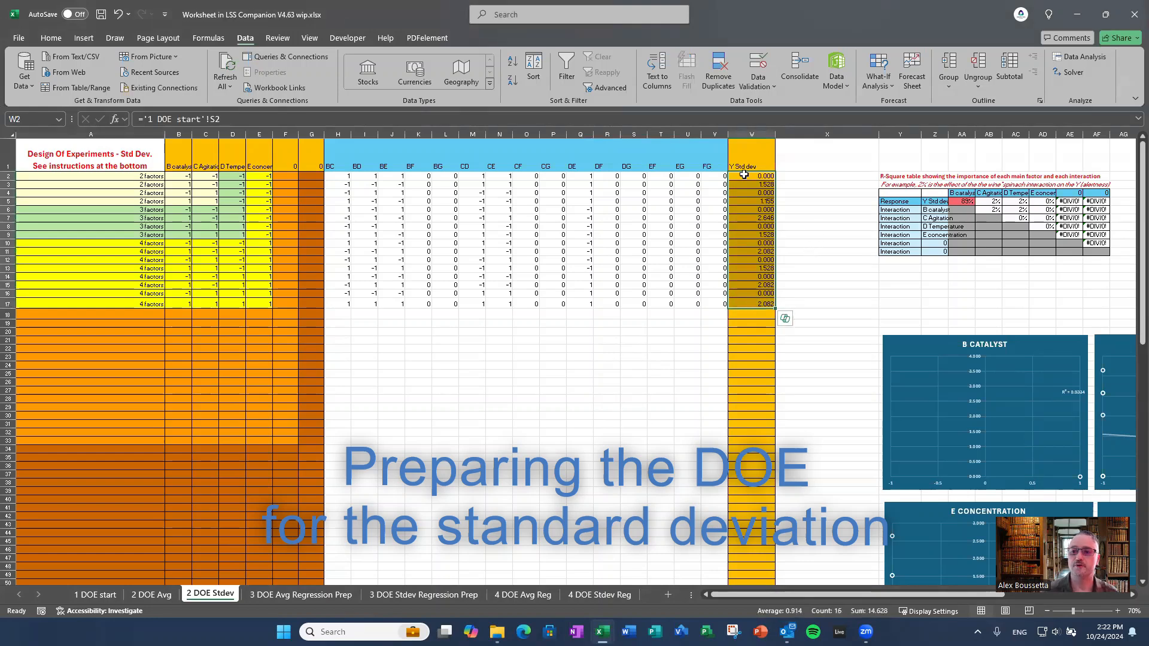
pyautogui.click(753, 193)
pyautogui.press('Right')
pyautogui.press('Right')
pyautogui.press('Right')
pyautogui.press('Right')
pyautogui.press('Right')
pyautogui.press('Right')
pyautogui.press('Right')
pyautogui.press('Right')
pyautogui.press('Right')
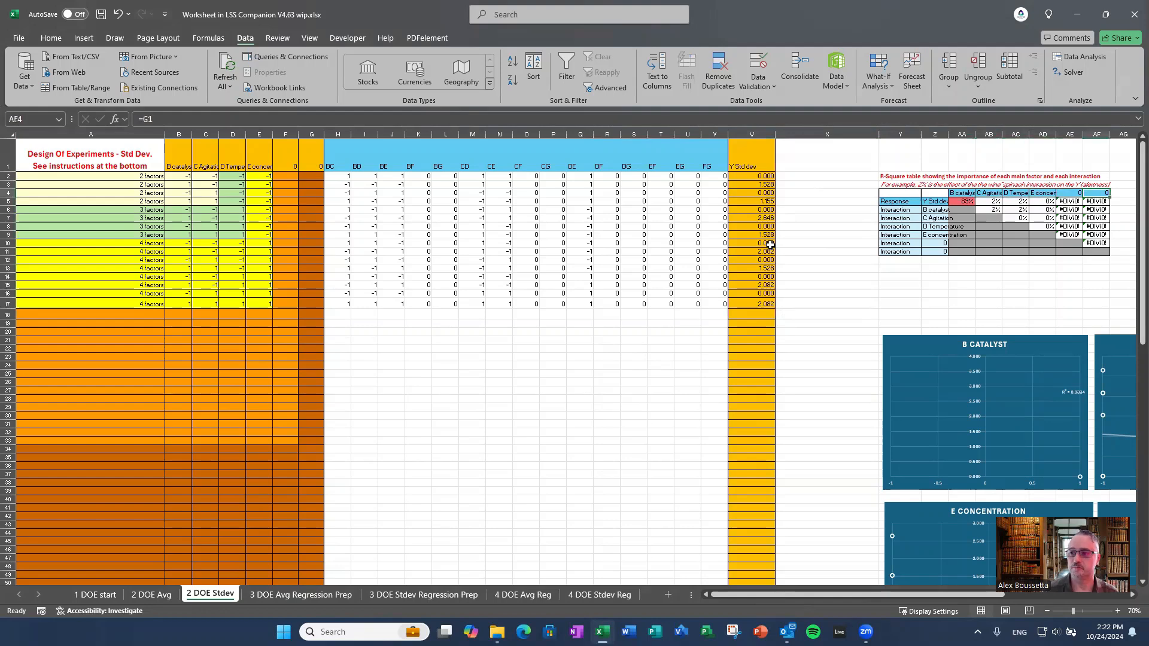
pyautogui.press('Right')
pyautogui.press('Right')
pyautogui.press('Right')
pyautogui.press('Right')
pyautogui.press('Right')
pyautogui.press('Right')
pyautogui.press('Right')
pyautogui.press('Right')
pyautogui.press('Right')
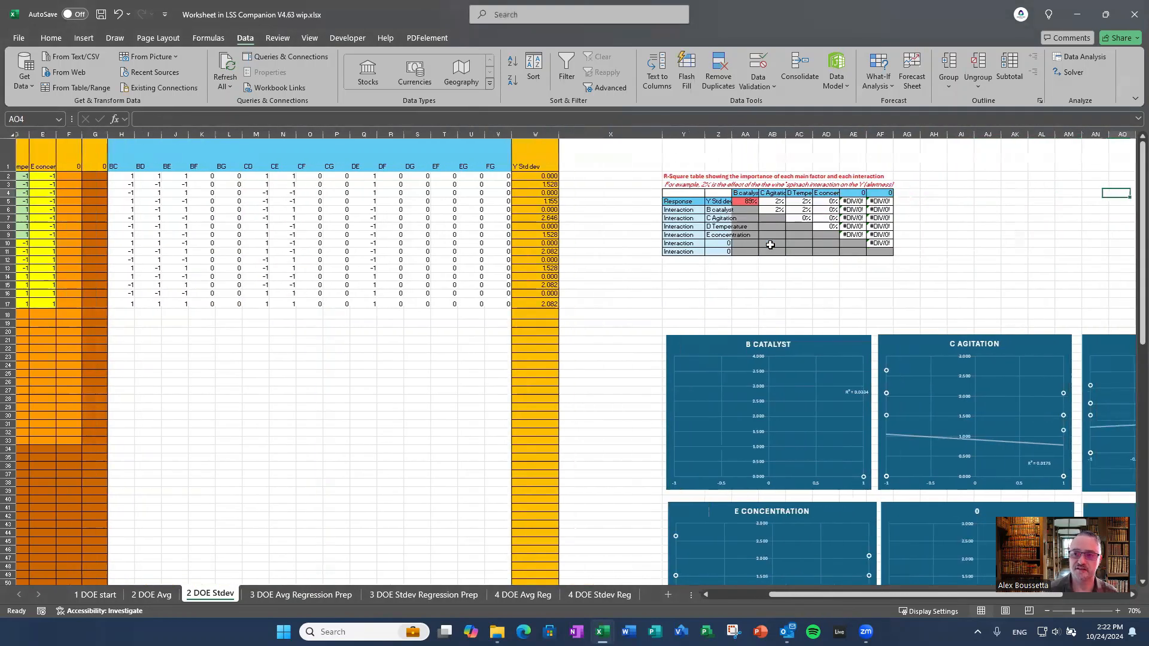
pyautogui.press('Right')
pyautogui.keyDown('ctrl'); pyautogui.scroll(2, 688, 209); pyautogui.keyUp('ctrl')
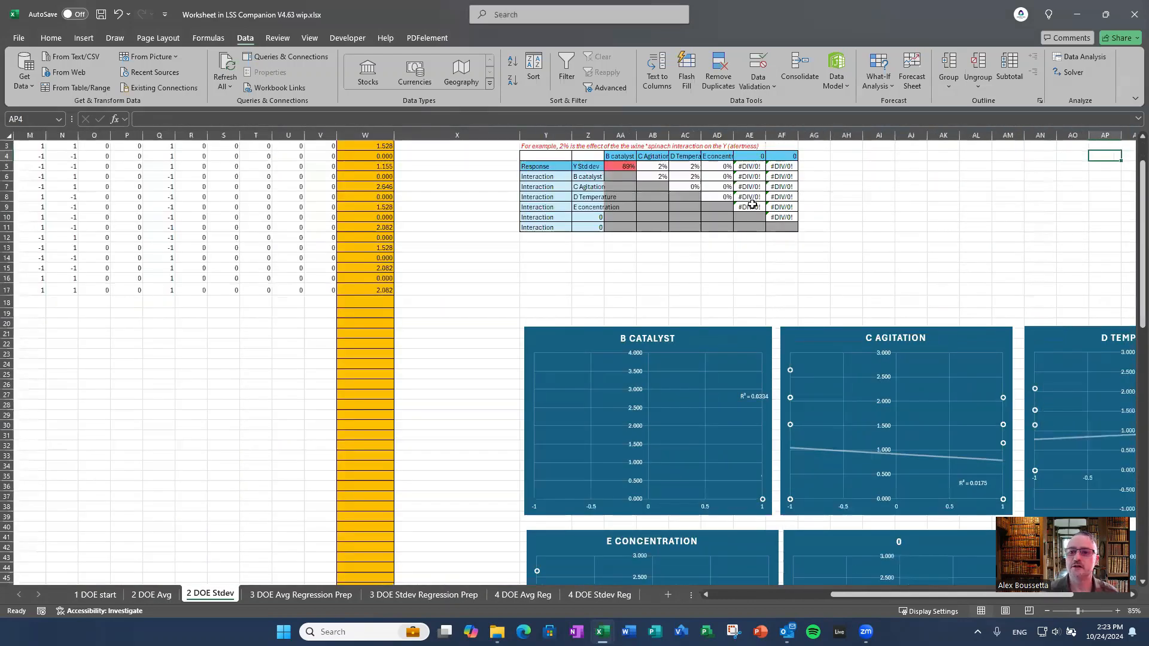
pyautogui.scroll(1, 696, 264)
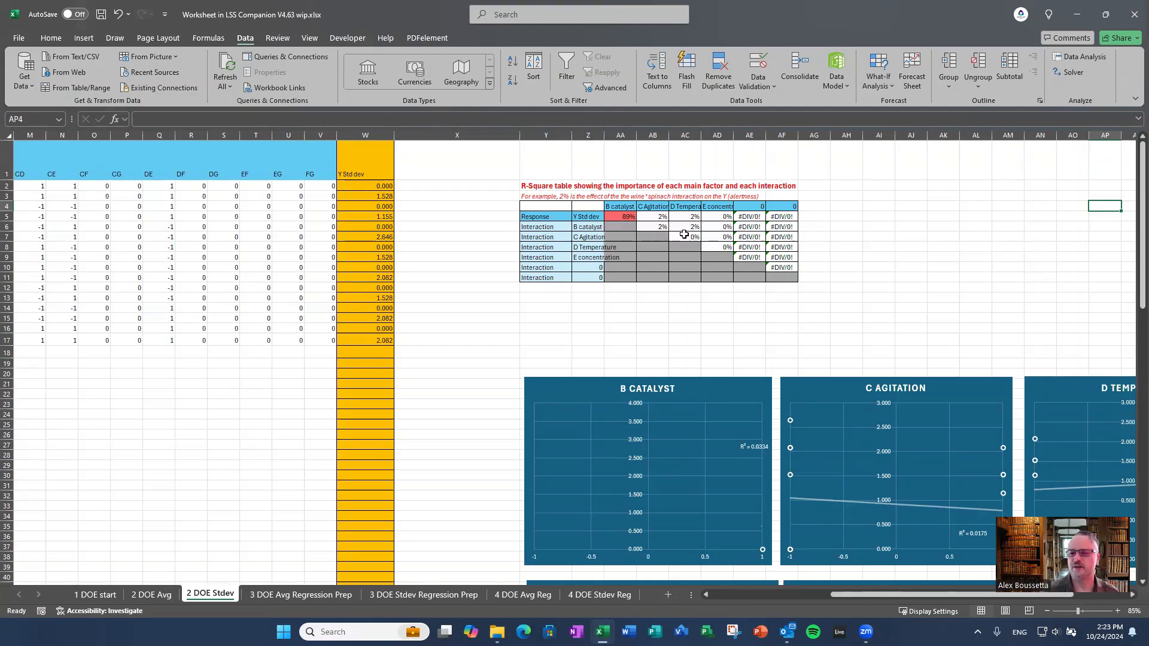
# Step: View the factor scatter charts below the standard deviation R-Square table, and return to the start of the sheet
pyautogui.scroll(-1, 742, 299)
pyautogui.scroll(-3, 745, 298)
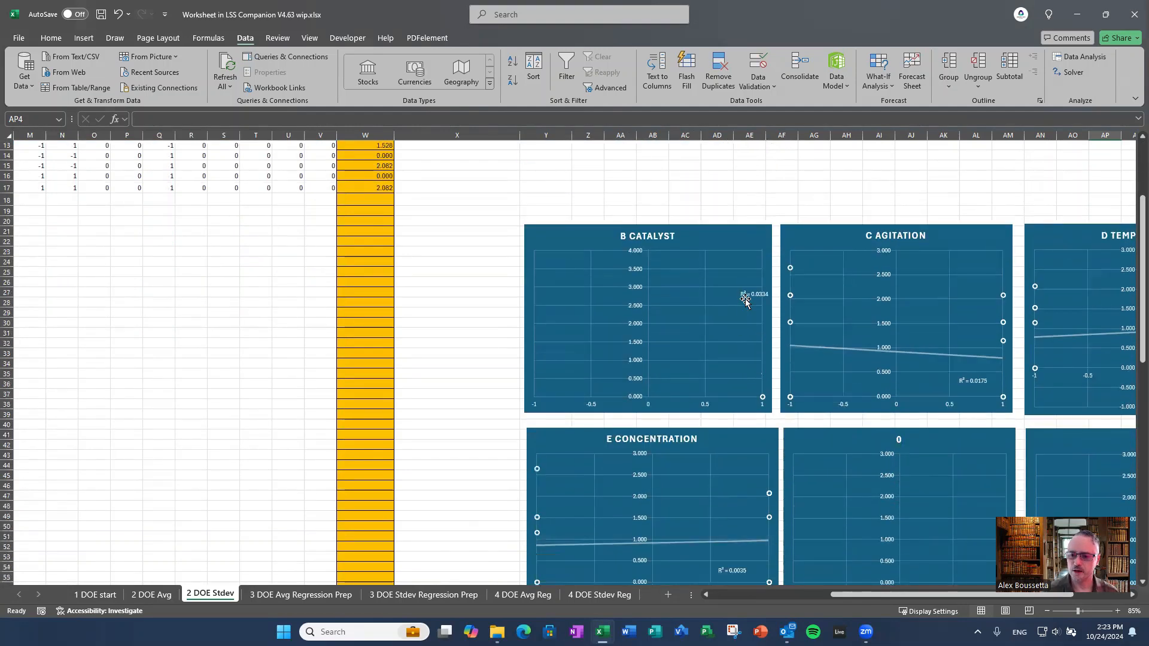
pyautogui.scroll(-1, 862, 544)
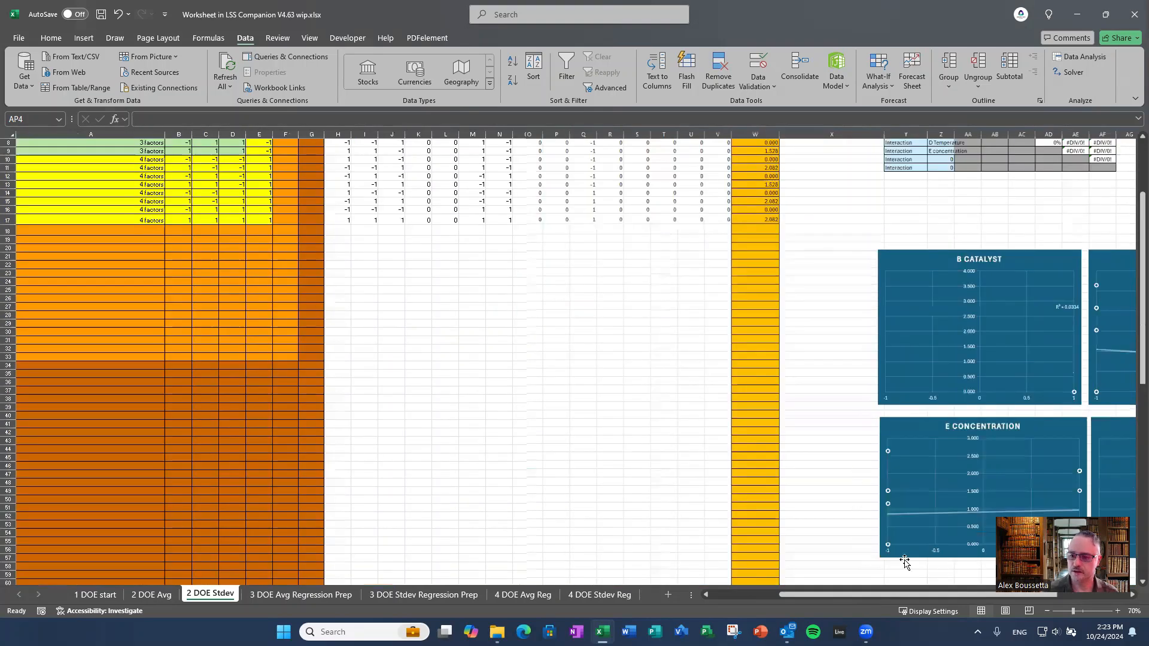
pyautogui.moveTo(870, 597); pyautogui.dragTo(1018, 600)
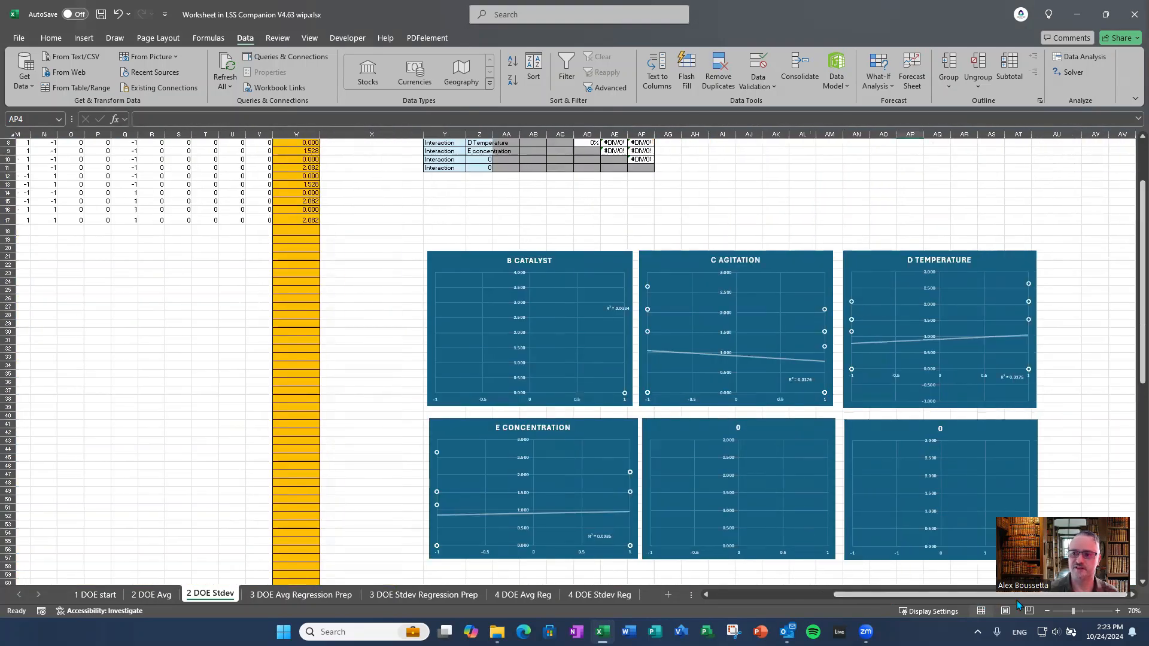
pyautogui.click(587, 220)
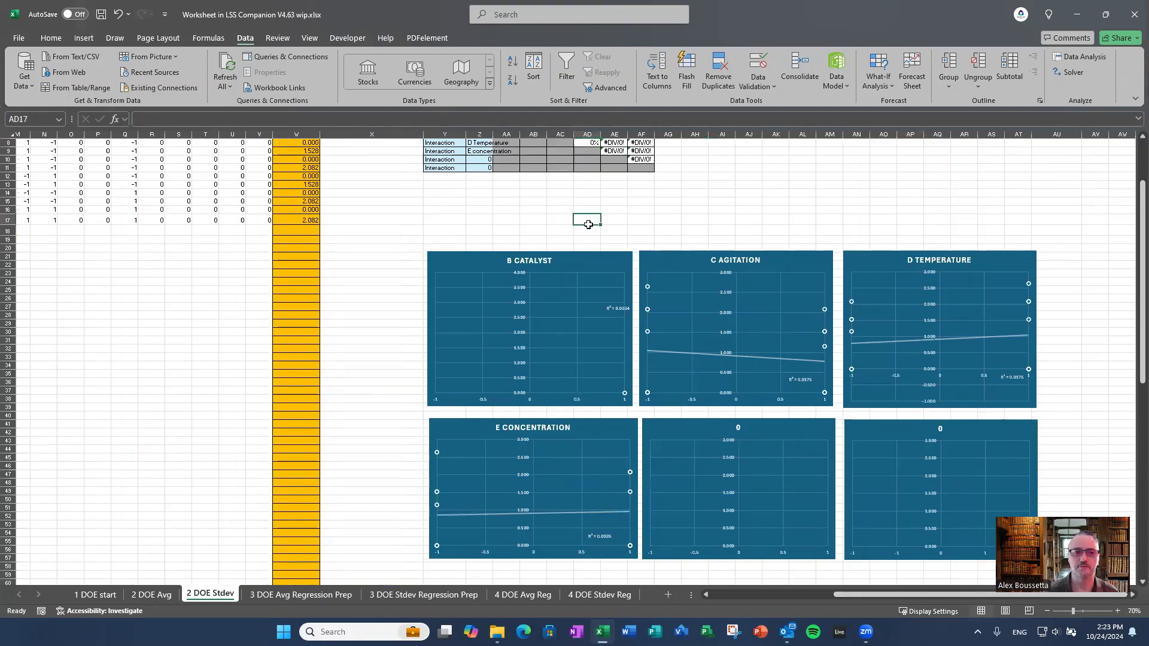
pyautogui.press('Home')
pyautogui.scroll(3, 404, 266)
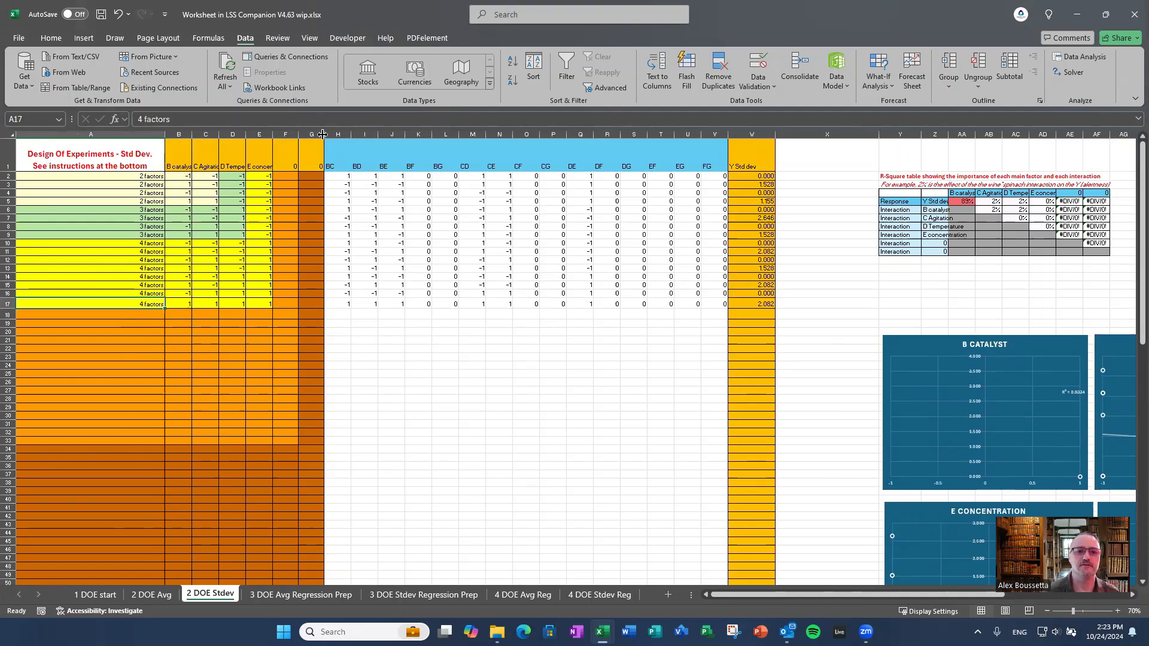
# Step: Delete columns F through V, the empty factors and all interactions, from the 2 DOE Stdev sheet, and dismiss the formula reference alert
pyautogui.moveTo(281, 132); pyautogui.dragTo(751, 133)
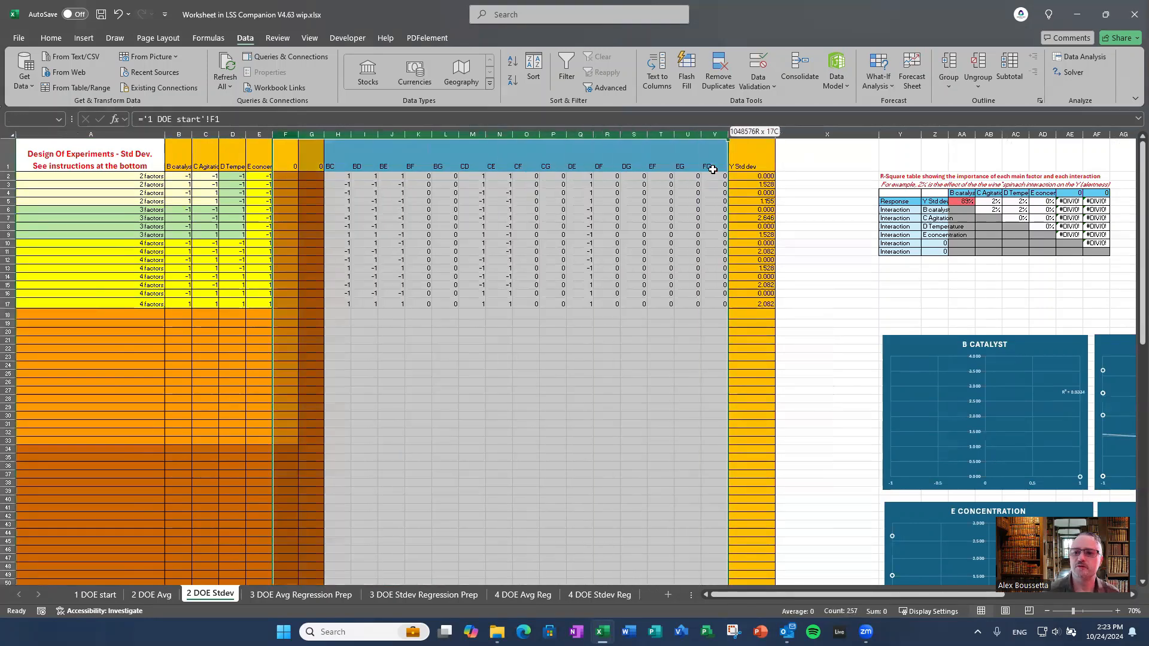
pyautogui.rightClick(546, 182)
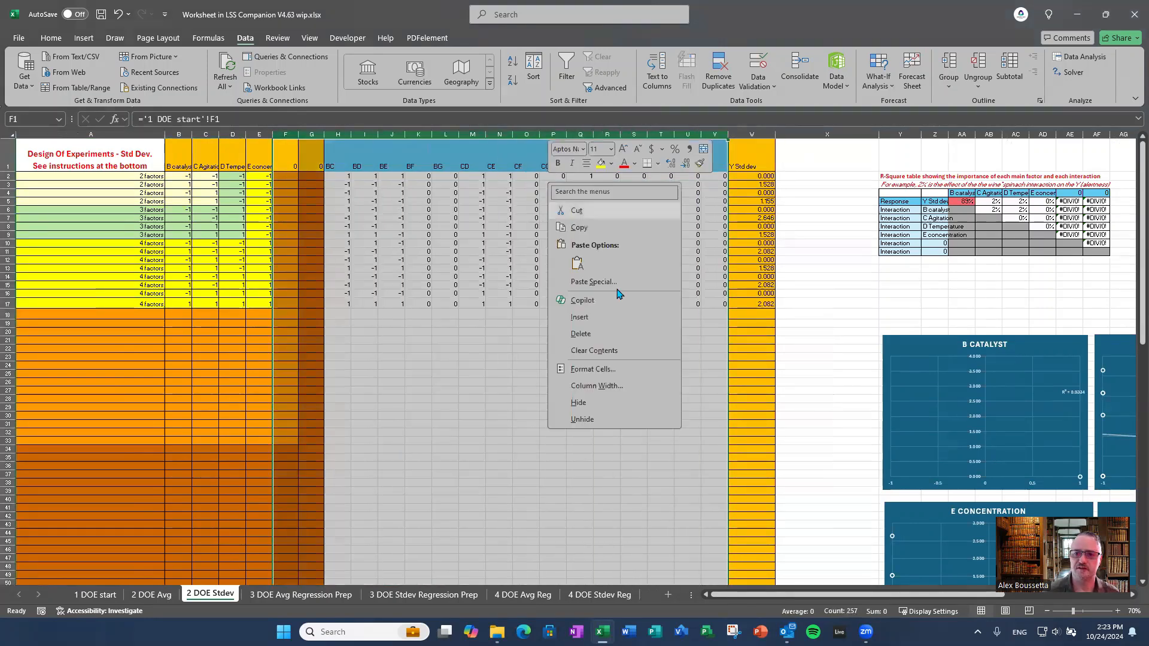
pyautogui.click(616, 335)
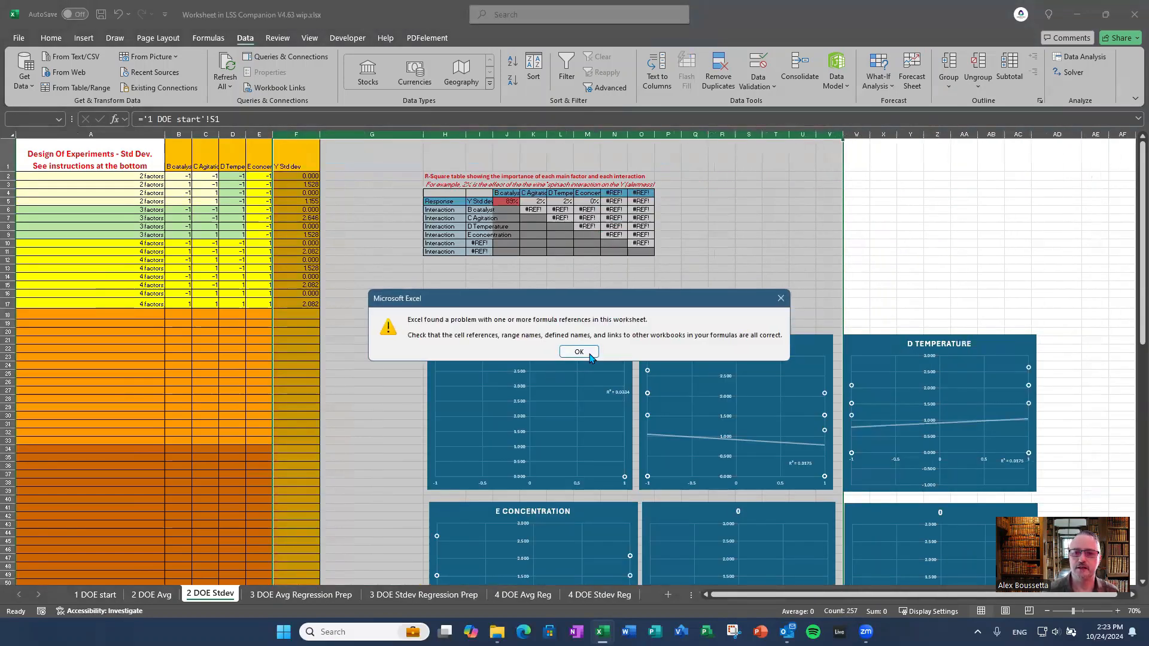
pyautogui.press('Return')
# Step: Review the remaining Y Std dev column and the four factor columns in rows 1 to 17
pyautogui.click(364, 277)
pyautogui.press('Home')
pyautogui.scroll(1, 210, 256)
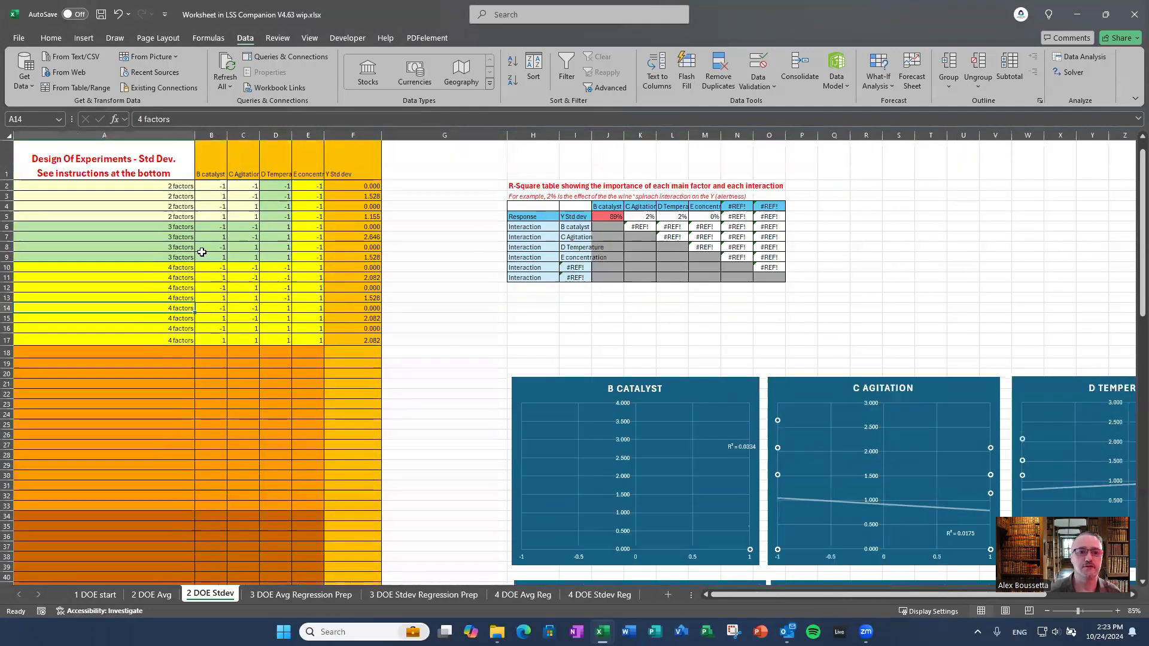
pyautogui.moveTo(367, 161); pyautogui.dragTo(359, 354)
pyautogui.moveTo(209, 165); pyautogui.dragTo(307, 336)
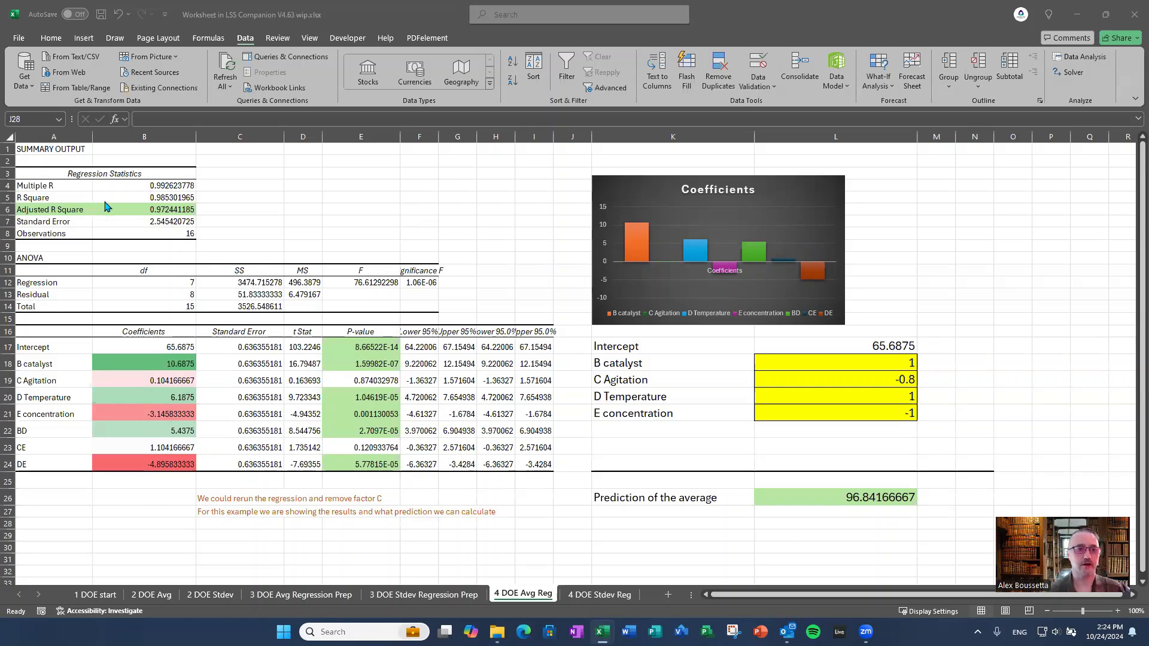
# Step: Examine the average regression's Adjusted R Square, the BD and DE interaction P-values, and the factor and interaction coefficients
pyautogui.click(169, 212)
pyautogui.click(150, 211)
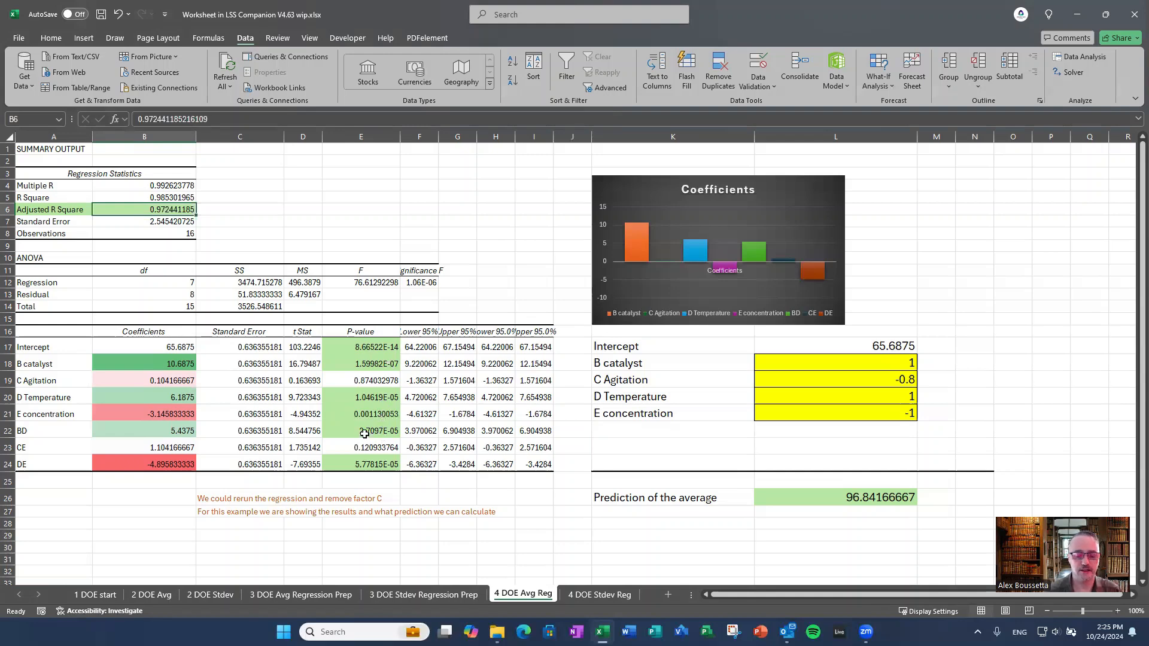
pyautogui.click(364, 431)
pyautogui.click(44, 431)
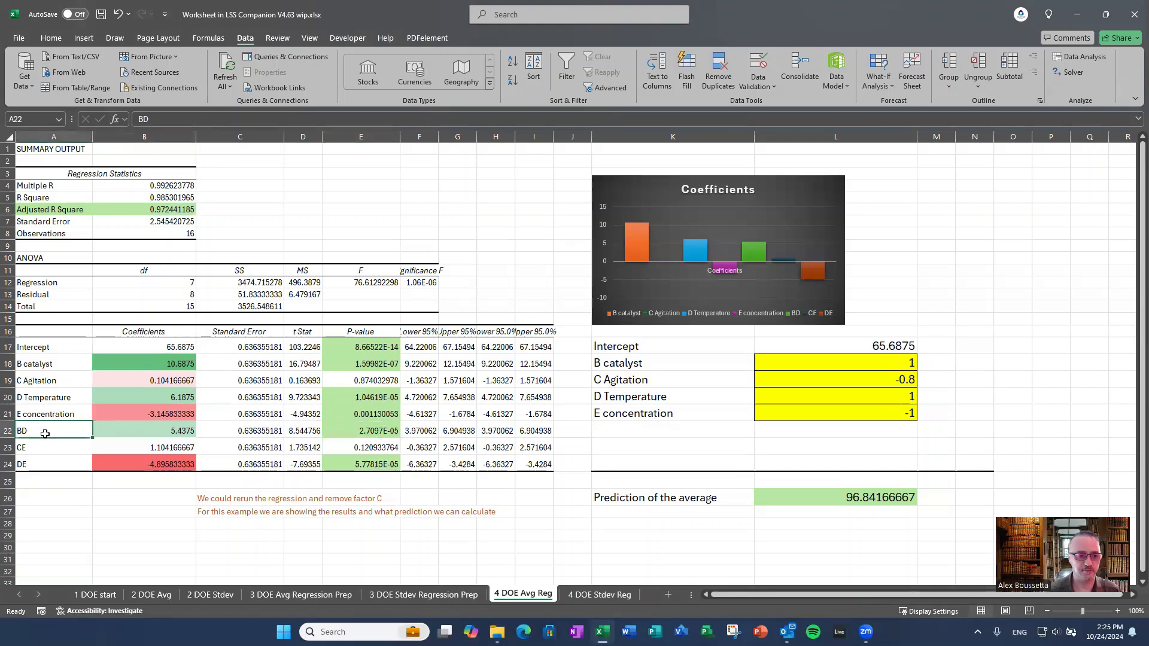
pyautogui.click(370, 466)
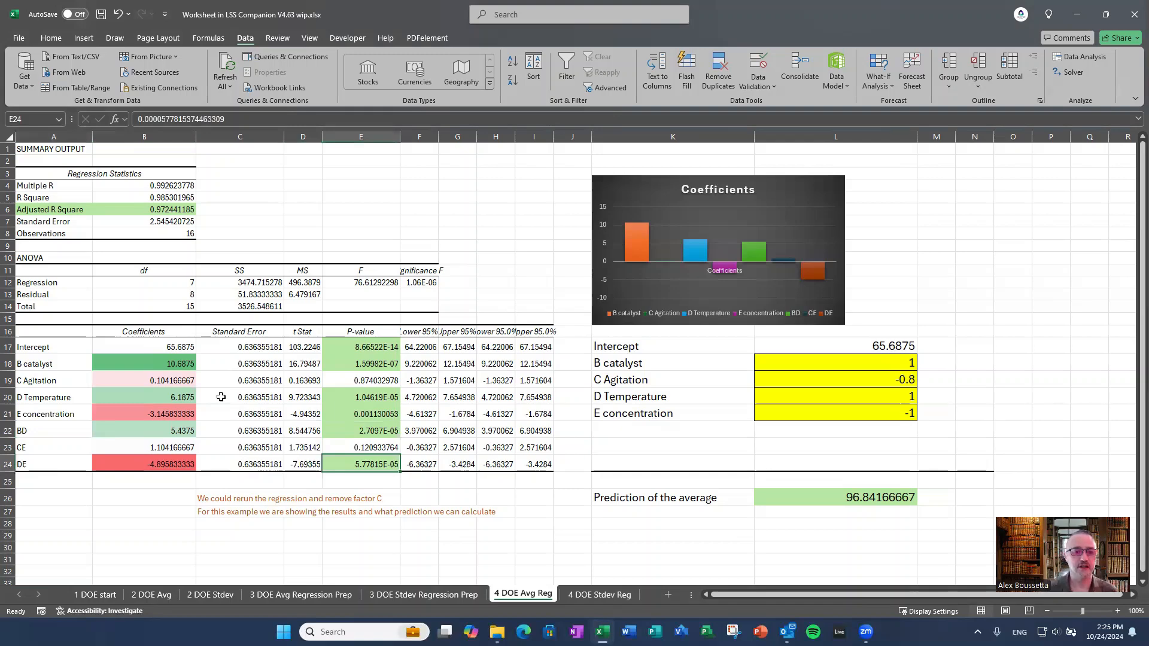
pyautogui.moveTo(154, 361); pyautogui.dragTo(150, 466)
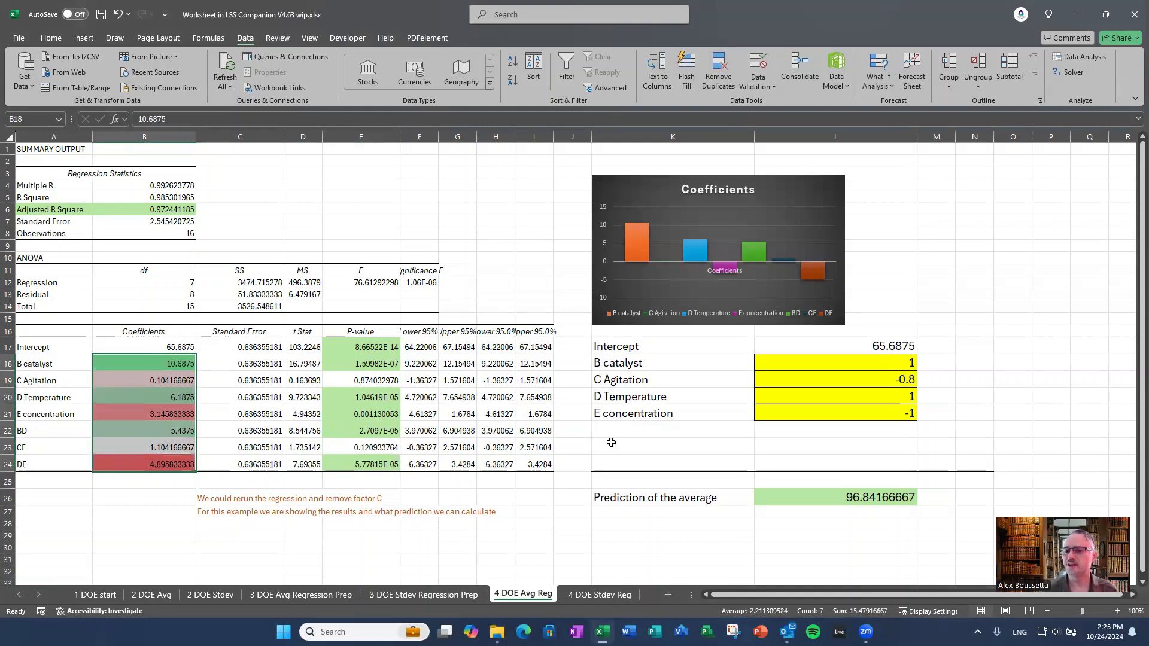
# Step: Widen the Coefficients chart to nearly the full width of column L and inspect its B catalyst bar
pyautogui.click(652, 205)
pyautogui.moveTo(844, 251); pyautogui.dragTo(911, 263)
pyautogui.click(1052, 282)
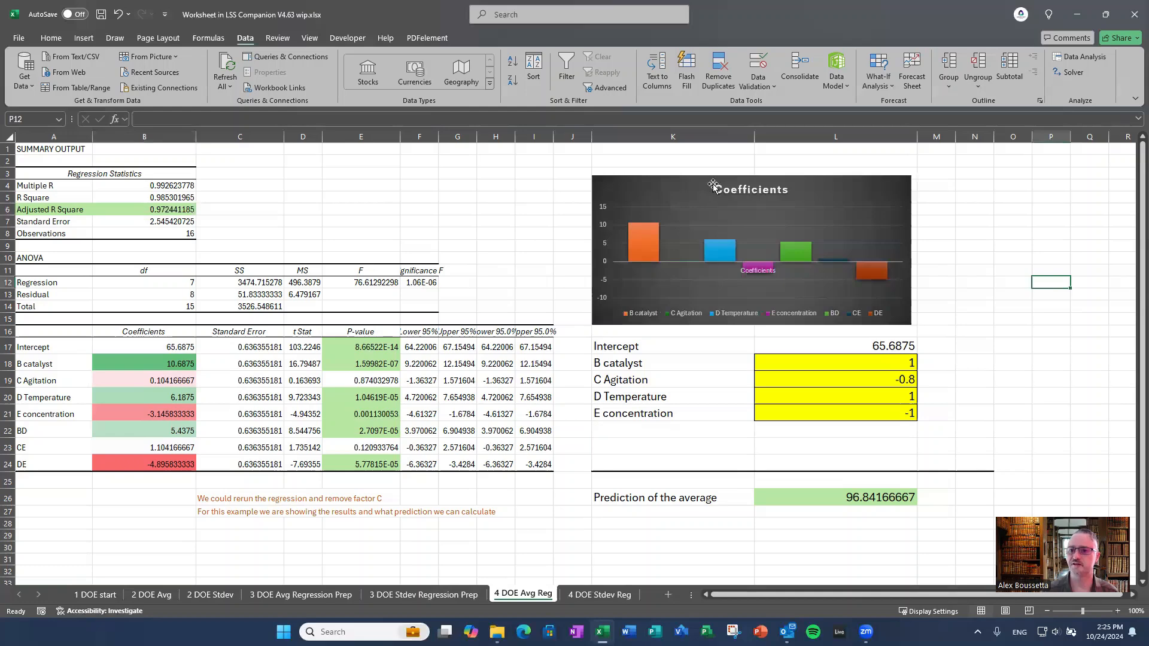
pyautogui.click(685, 188)
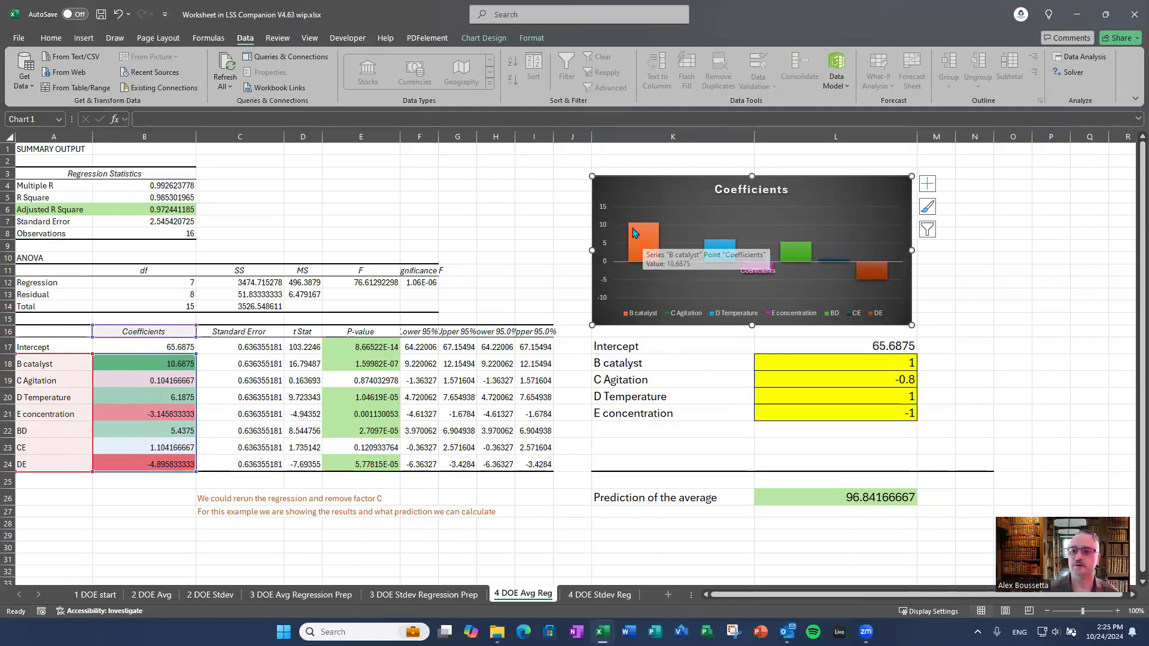
pyautogui.moveTo(641, 232)
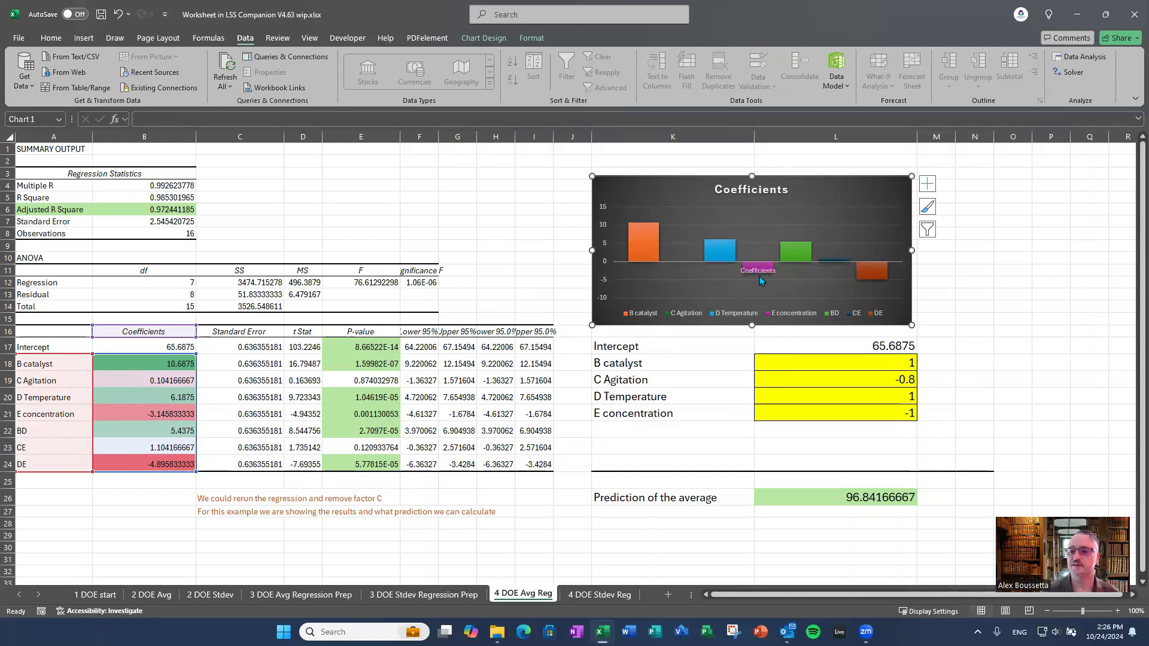
# Step: Inspect the cell references used by the Prediction of the average formula in L26, leaving the formula as it is
pyautogui.click(706, 359)
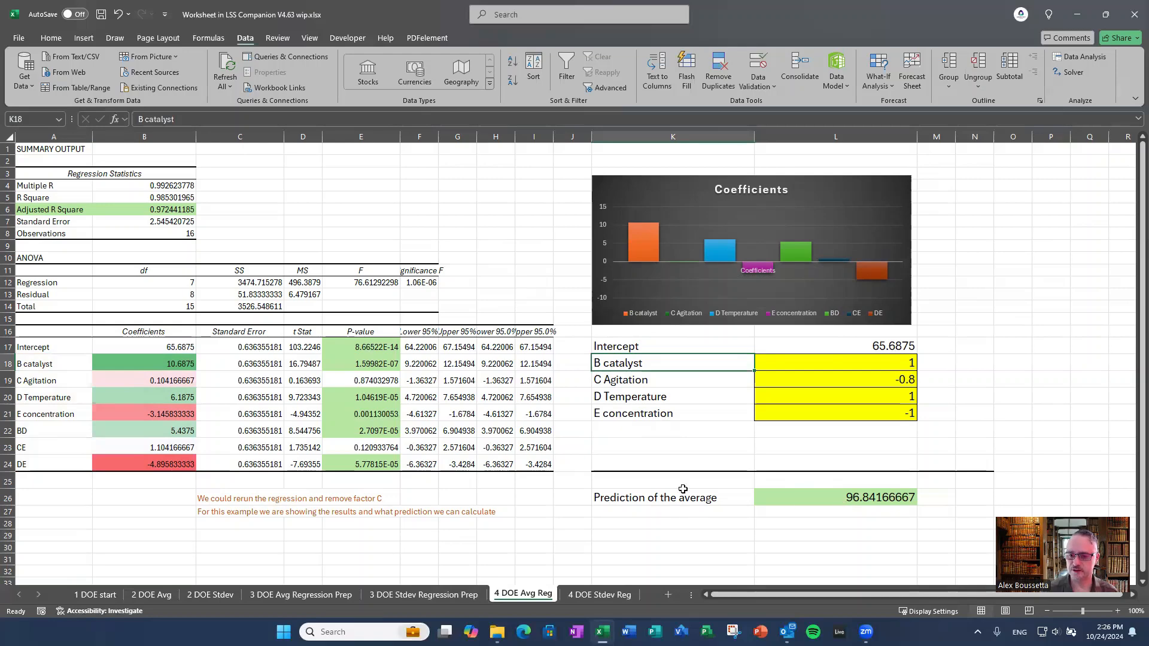
pyautogui.click(803, 498)
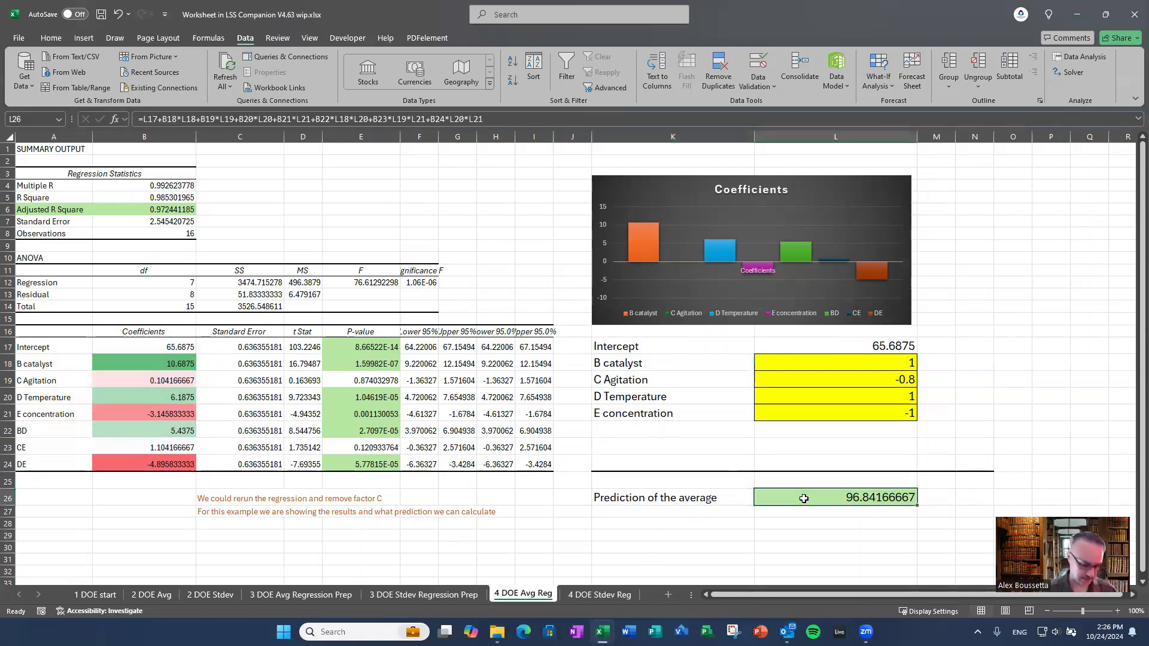
pyautogui.doubleClick(803, 498)
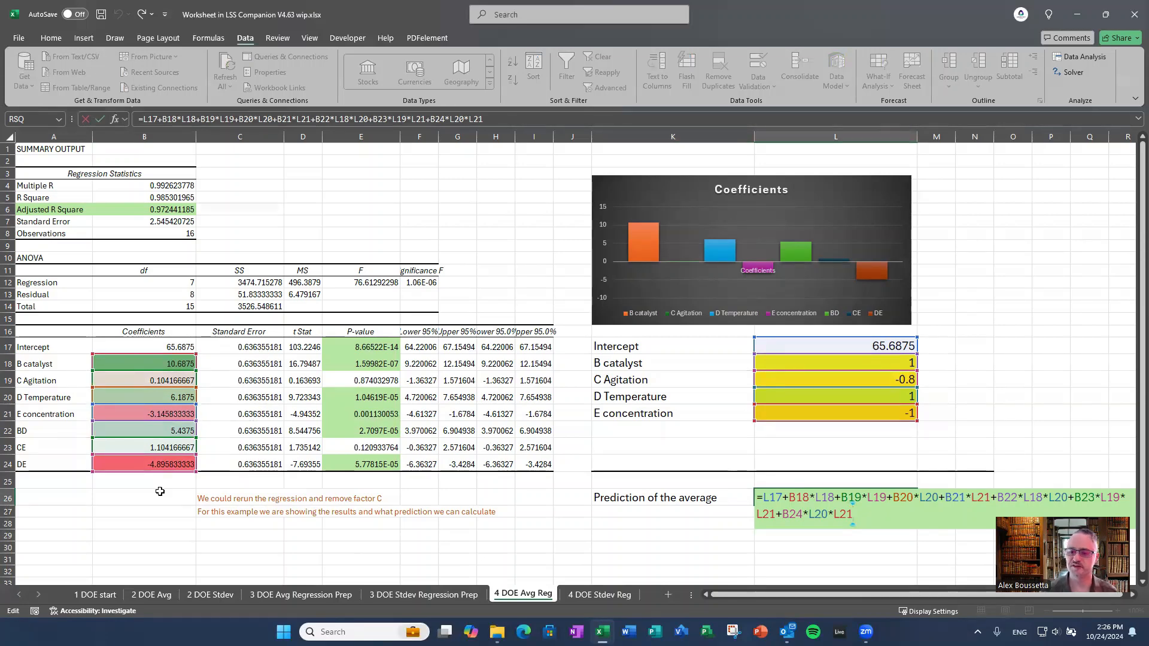
pyautogui.click(731, 438)
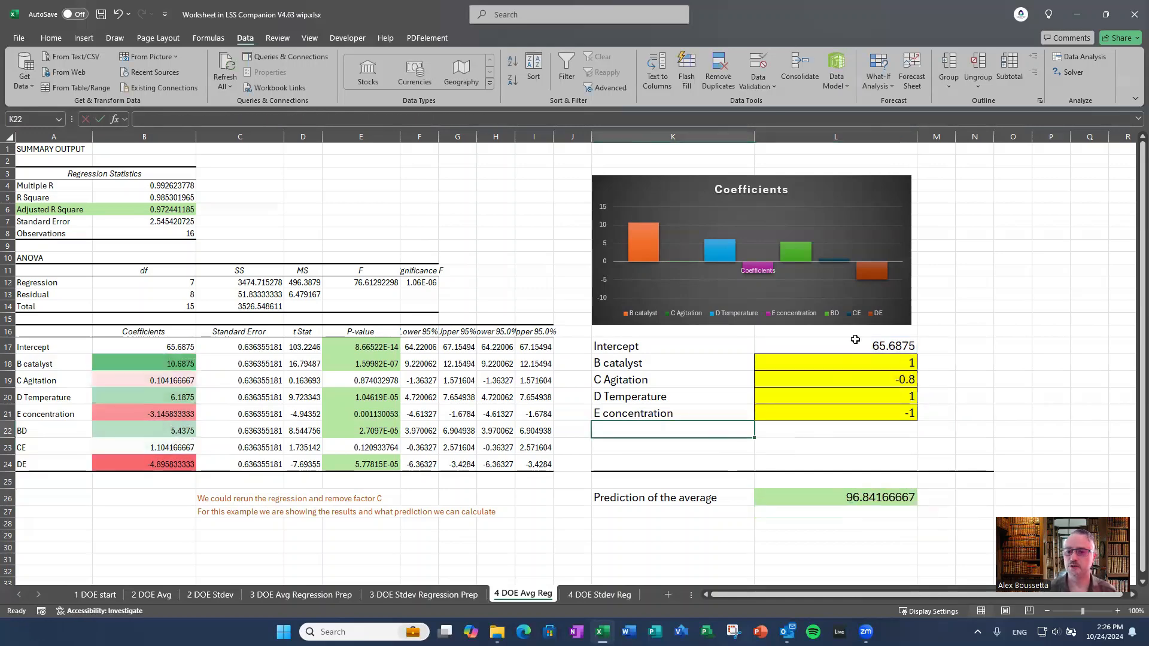
pyautogui.click(863, 495)
# Step: Try C Agitation settings of 1 and -1 in the average prediction
pyautogui.click(864, 383)
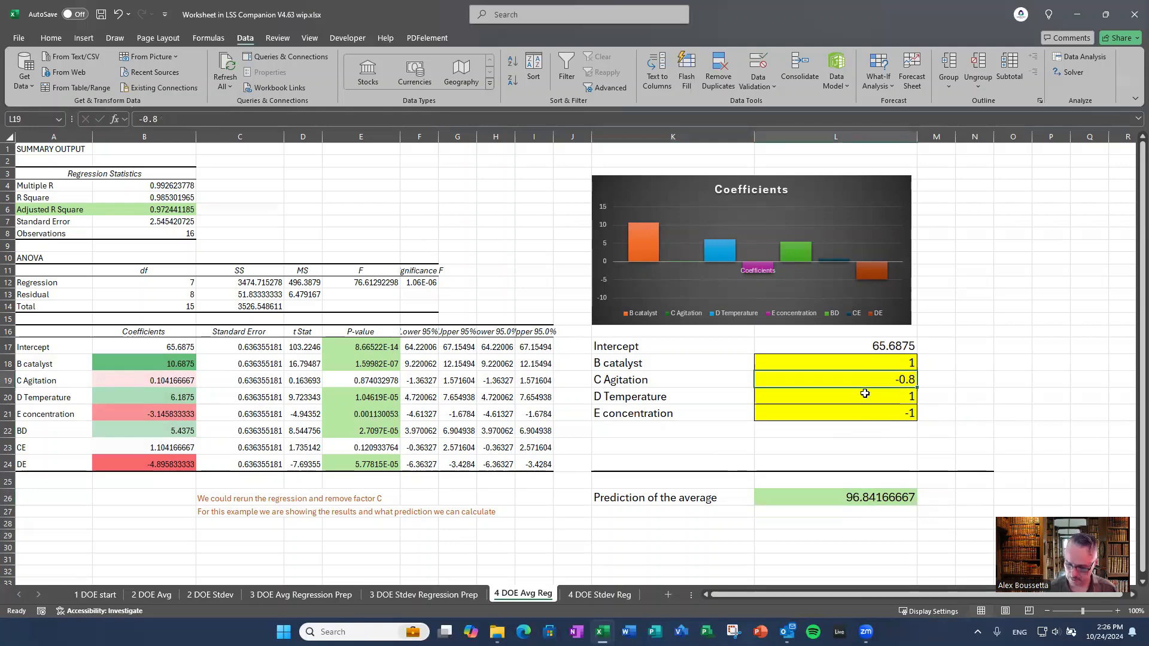
pyautogui.write('1')
pyautogui.press('Return')
pyautogui.click(868, 379)
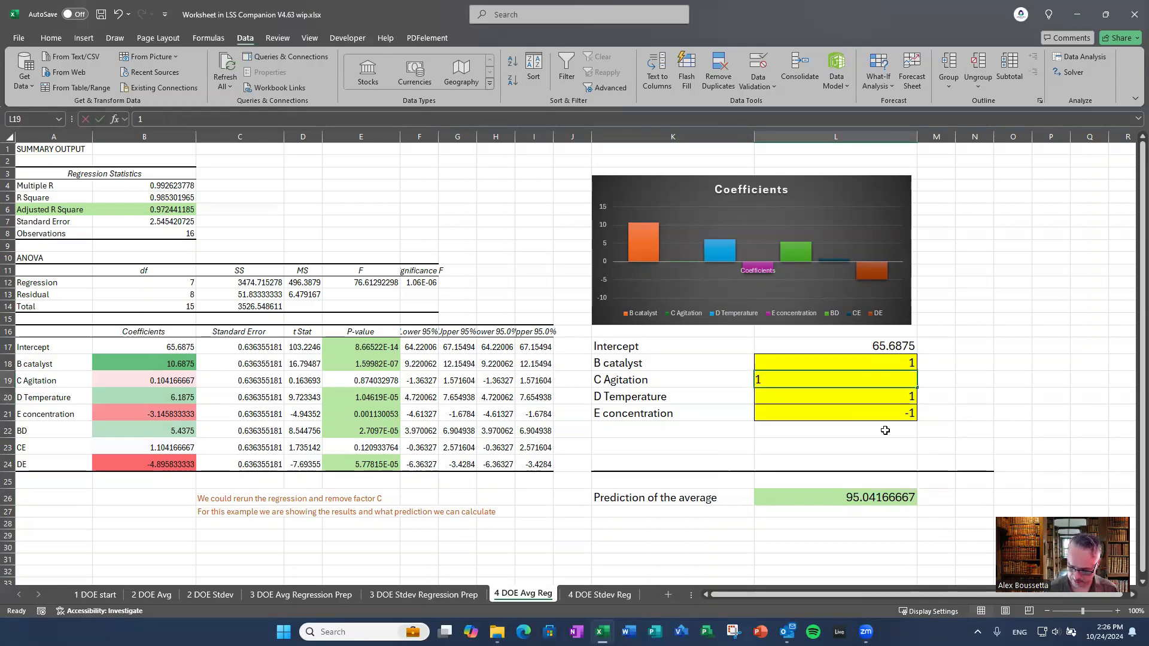
pyautogui.write('-')
pyautogui.press('Return')
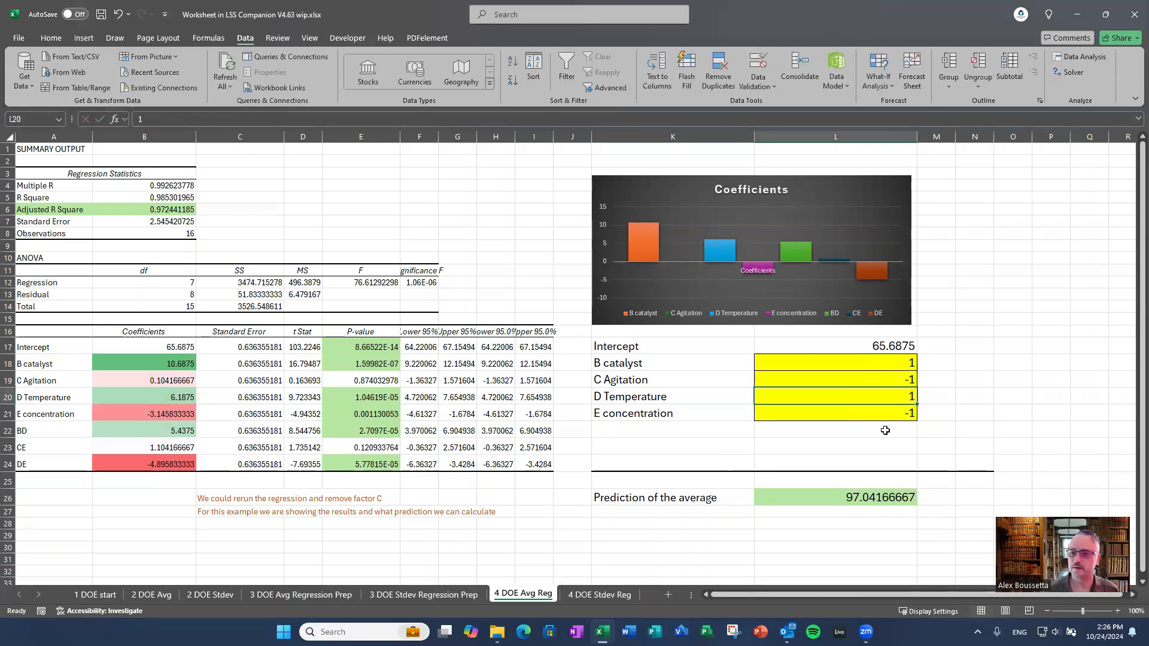
# Step: Set C Agitation back to 1 in the average prediction inputs
pyautogui.press('Up')
pyautogui.write('-')
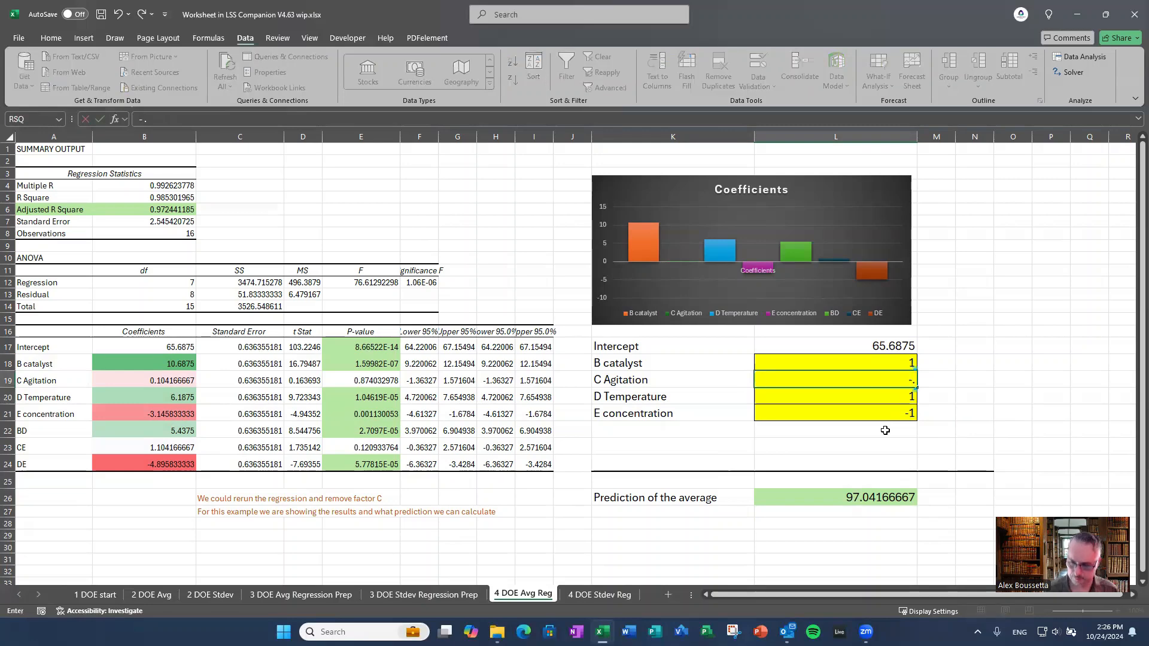
pyautogui.press('Return')
pyautogui.click(889, 380)
pyautogui.write('1')
pyautogui.press('Return')
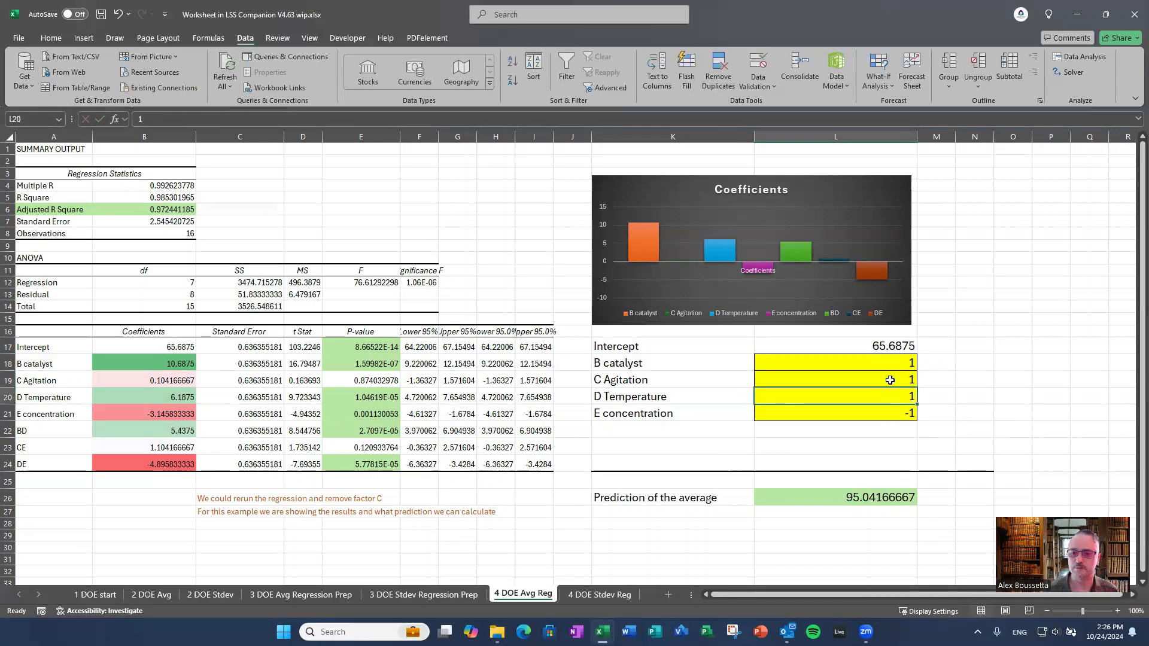
# Step: Try a C Agitation setting of 0.75 in the average prediction inputs
pyautogui.click(899, 412)
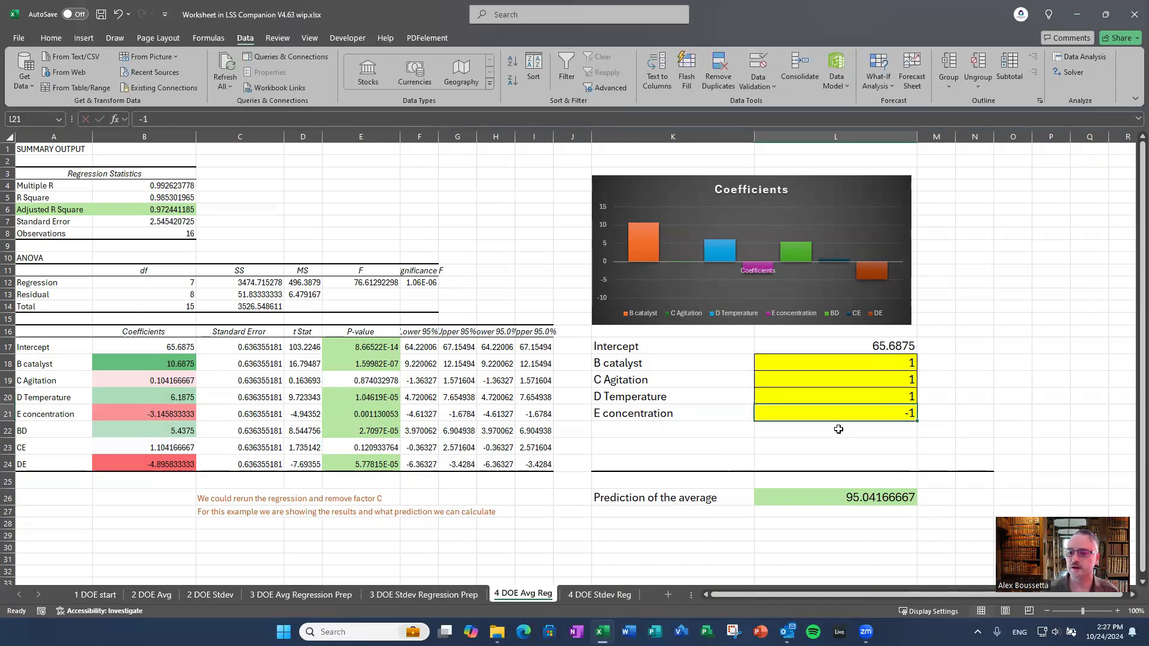
pyautogui.click(870, 382)
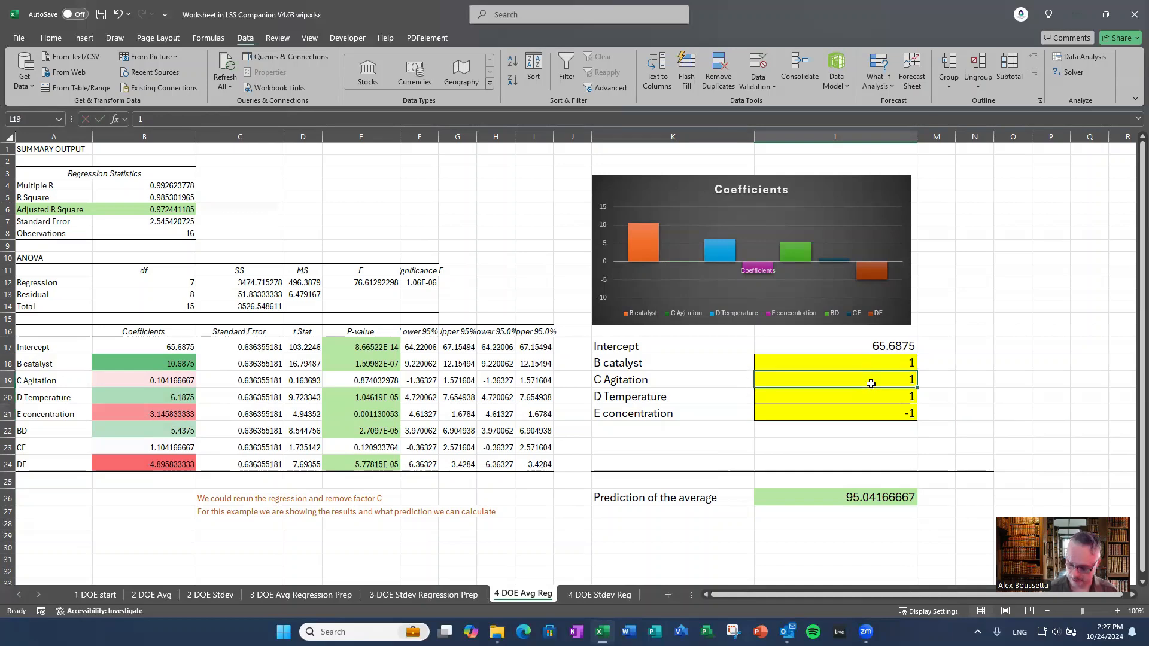
pyautogui.write('0.75')
pyautogui.press('Return')
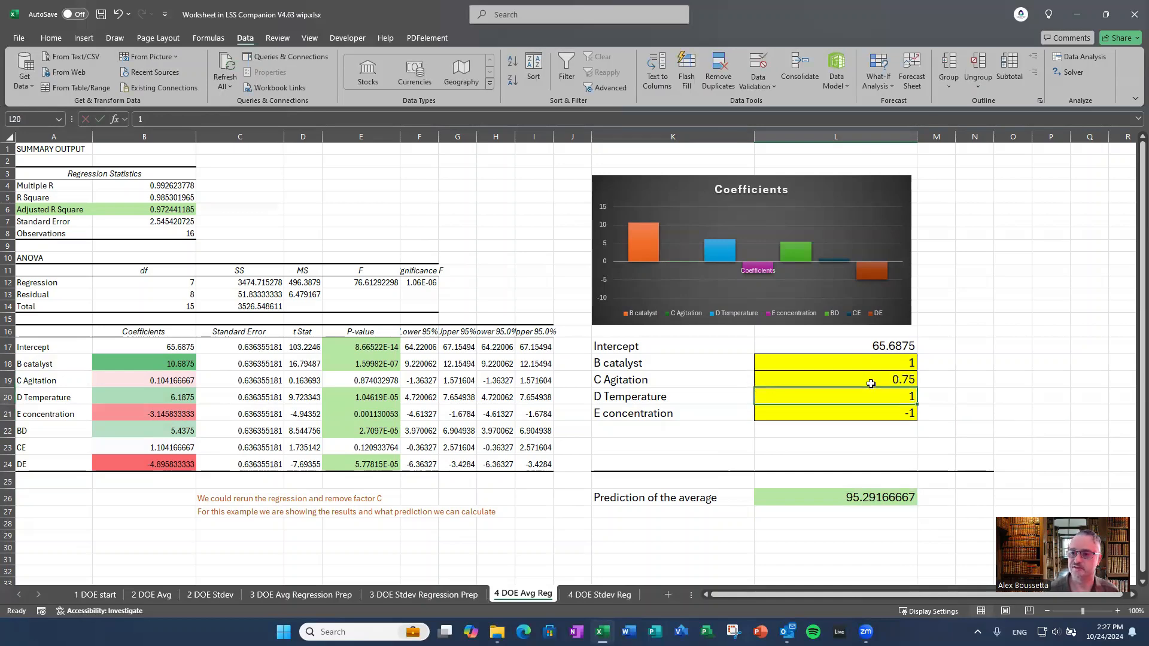
# Step: Try a D Temperature setting of 0.75 in the average prediction inputs
pyautogui.click(871, 384)
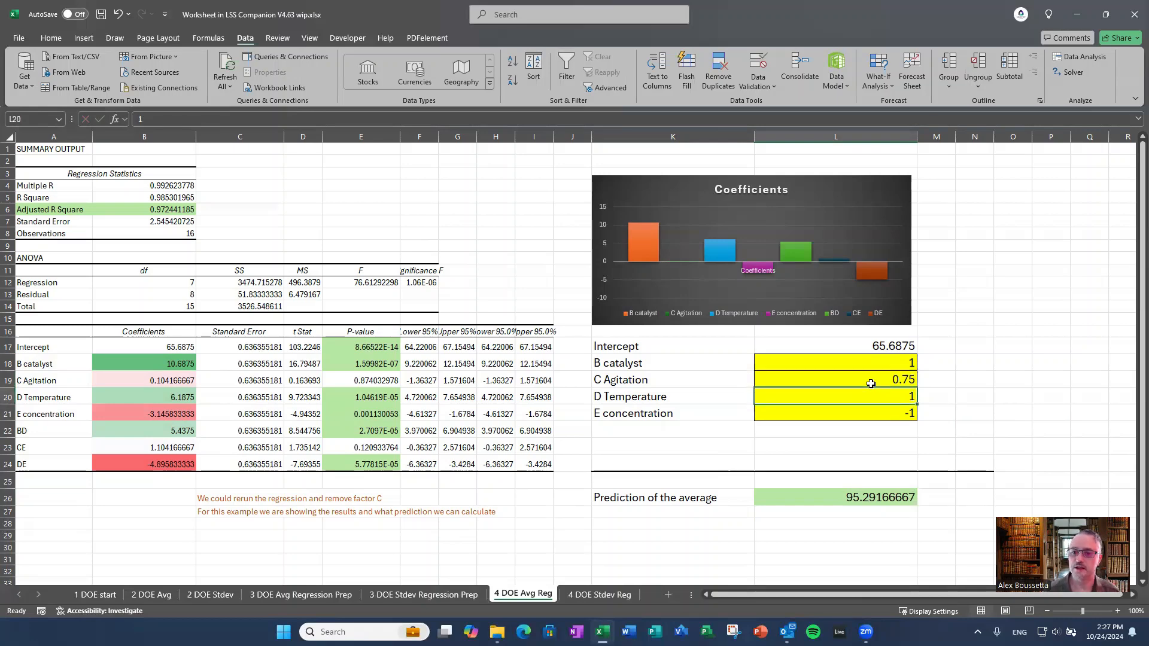
pyautogui.press('Up')
pyautogui.press('Down')
pyautogui.press('Down')
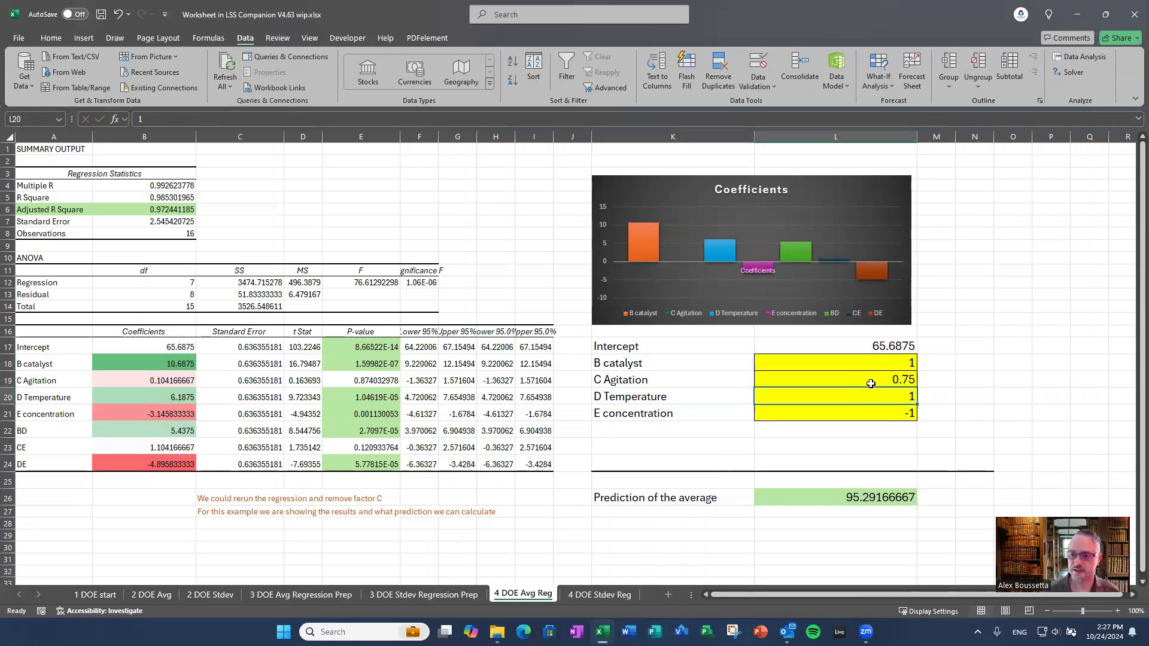
pyautogui.write('0.75')
pyautogui.press('Return')
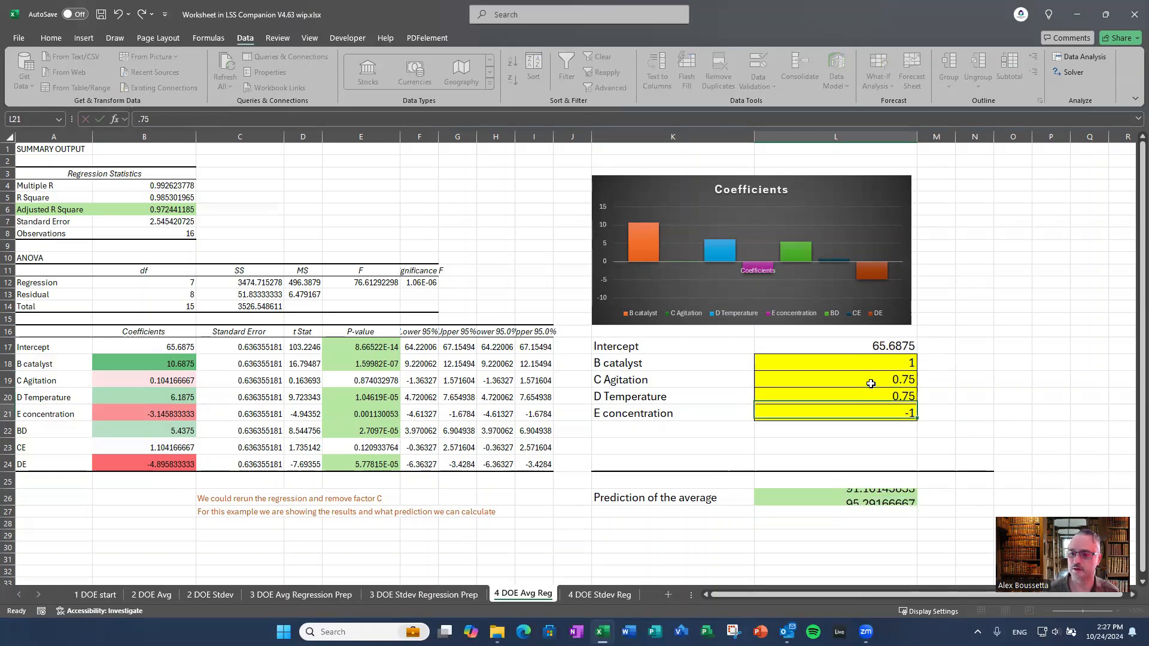
# Step: Reset both C Agitation and D Temperature to 1 in the average prediction inputs
pyautogui.press('Up')
pyautogui.press('Up')
pyautogui.write('1')
pyautogui.press('Return')
pyautogui.write('1')
pyautogui.press('Return')
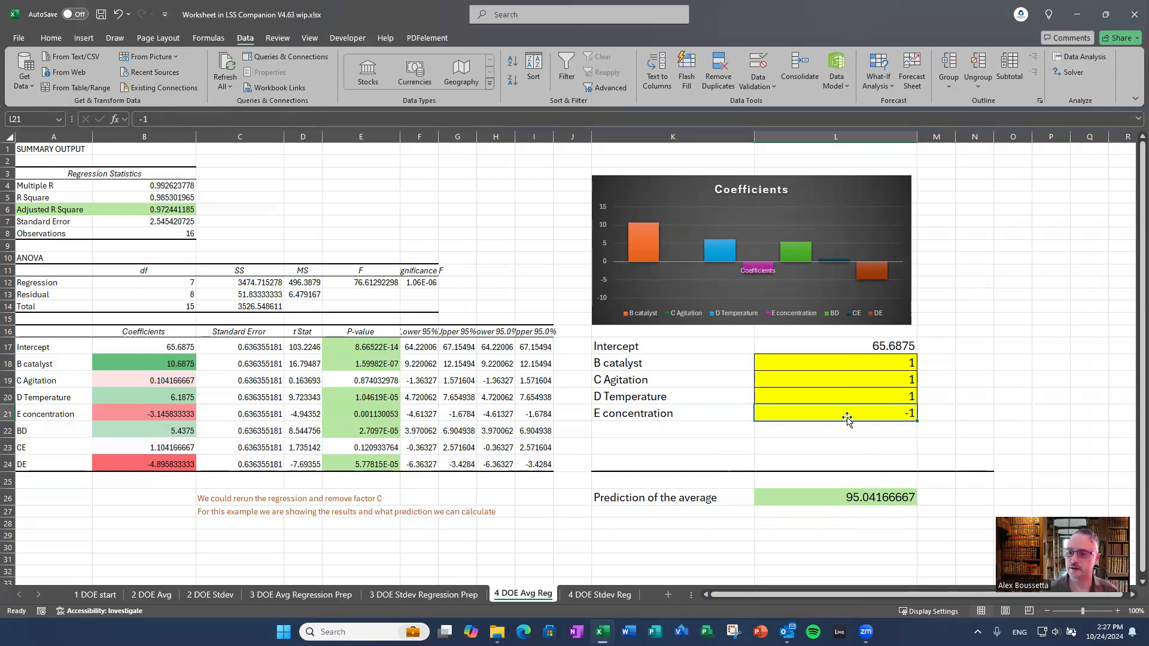
# Step: Set C Agitation to 0.65 in L19 and review the four factor settings behind the average prediction
pyautogui.click(840, 380)
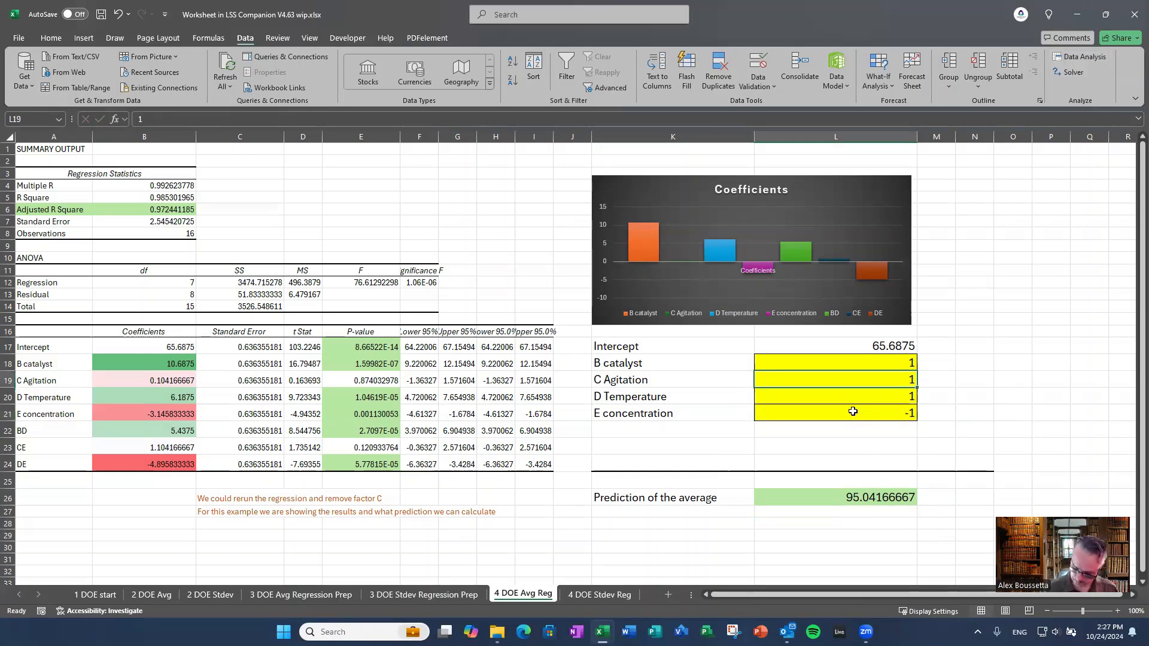
pyautogui.write('.65')
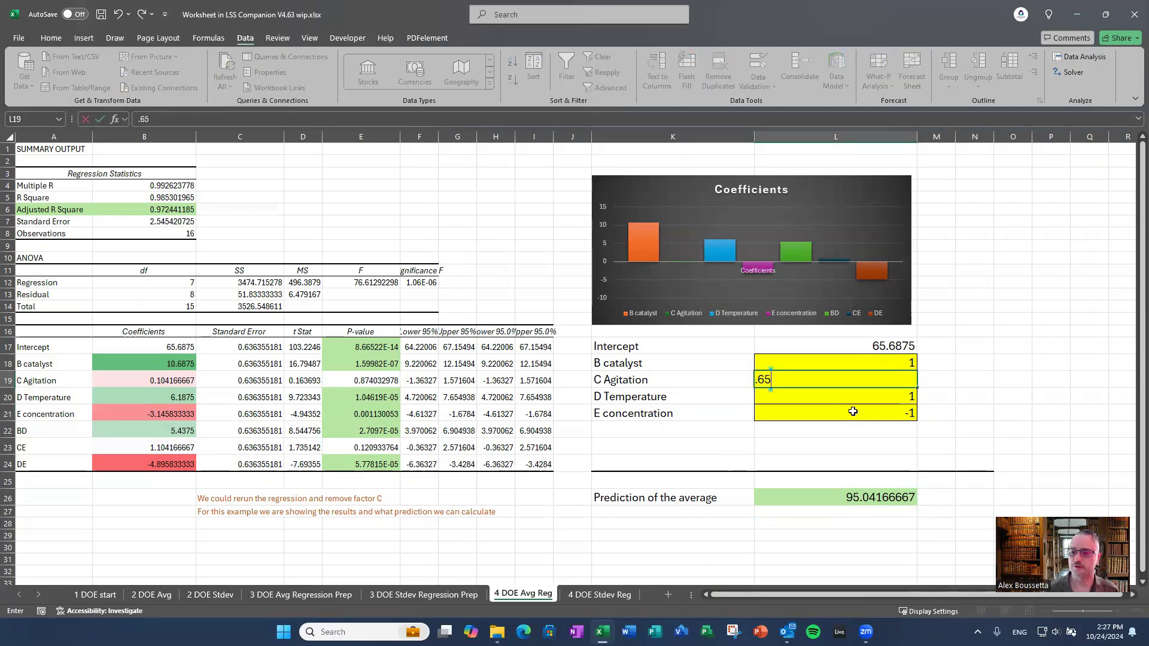
pyautogui.press('Return')
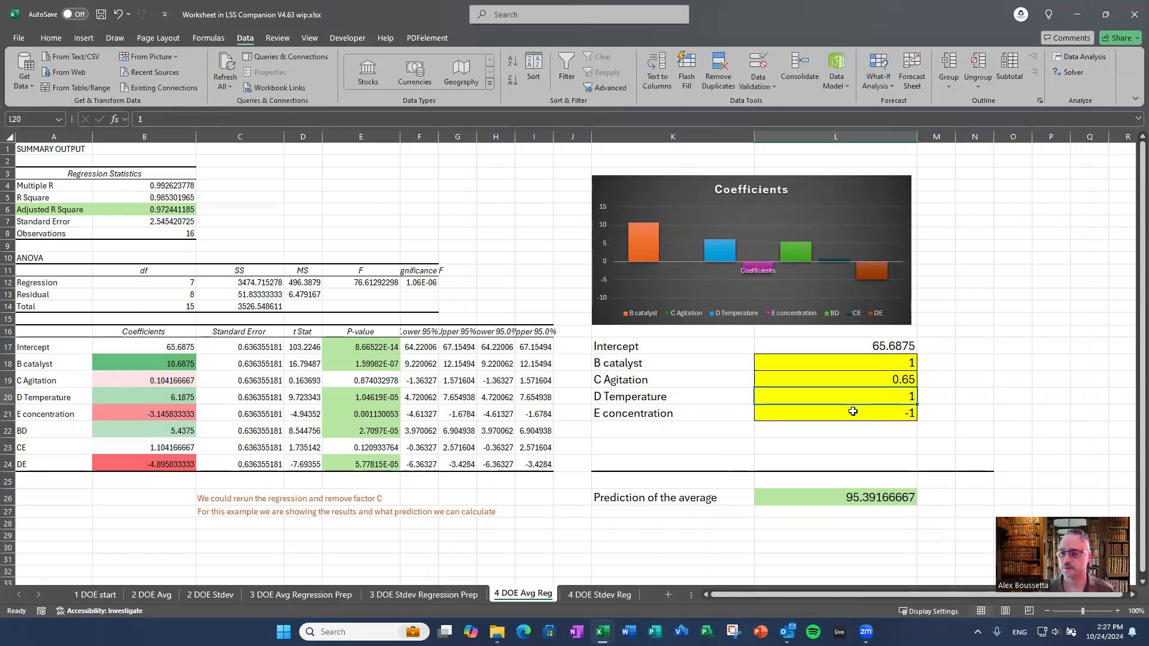
pyautogui.moveTo(880, 363); pyautogui.dragTo(886, 418)
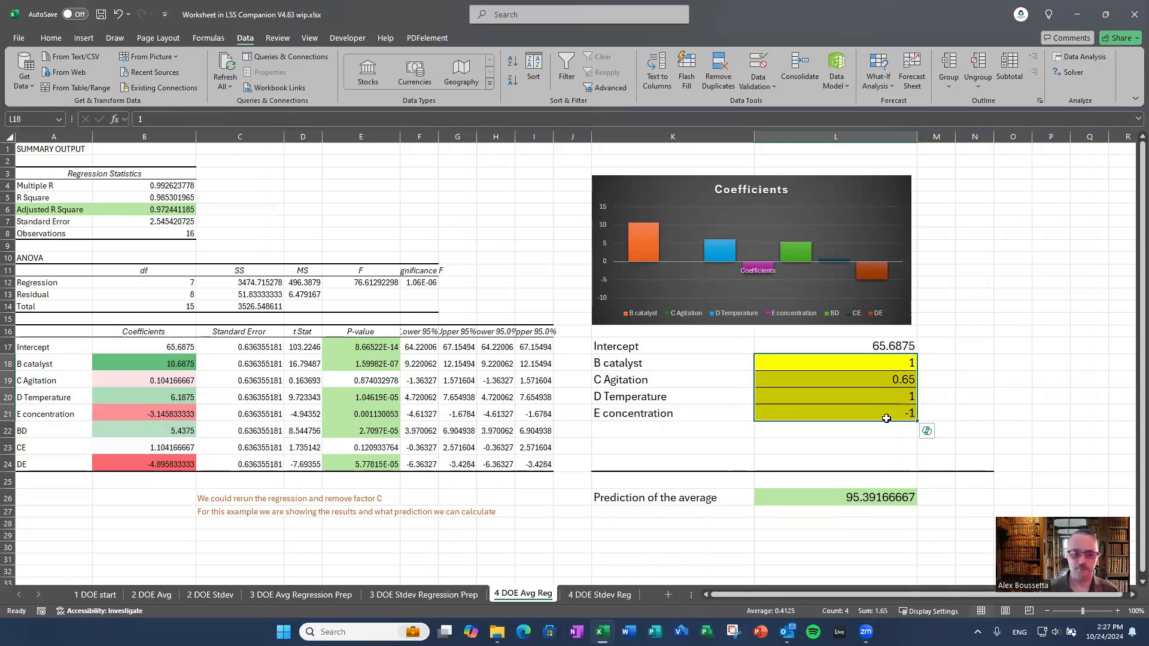
pyautogui.click(895, 383)
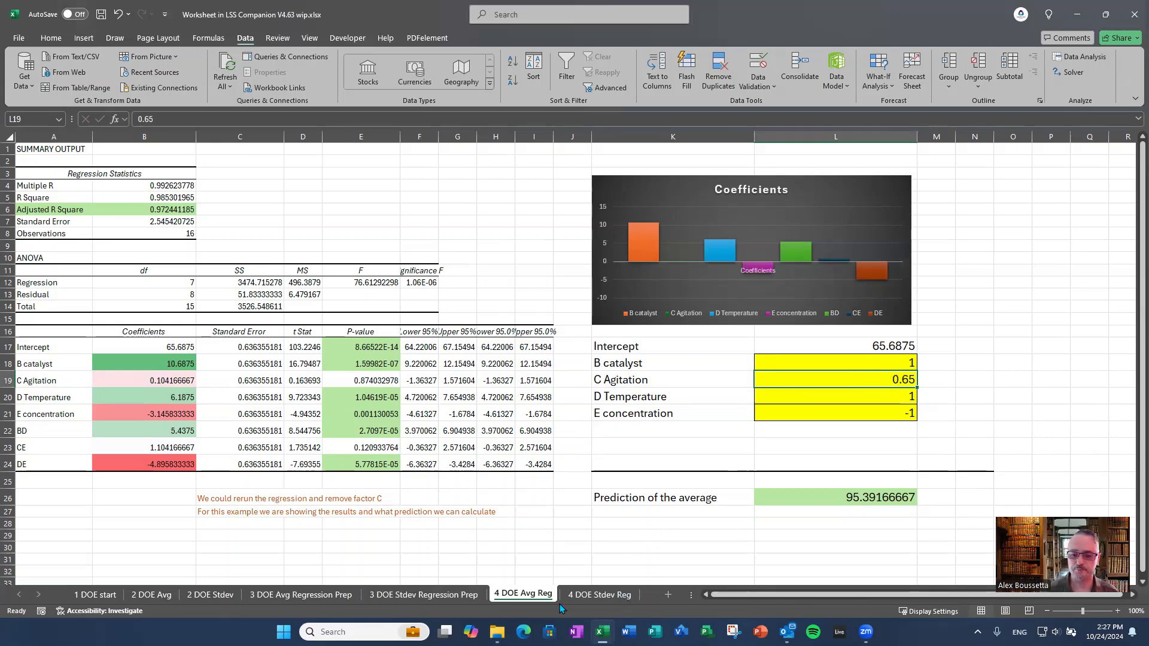
# Step: Compare the four factor settings on the 4 DOE Stdev Reg sheet with those on the 4 DOE Avg Reg sheet
pyautogui.click(597, 595)
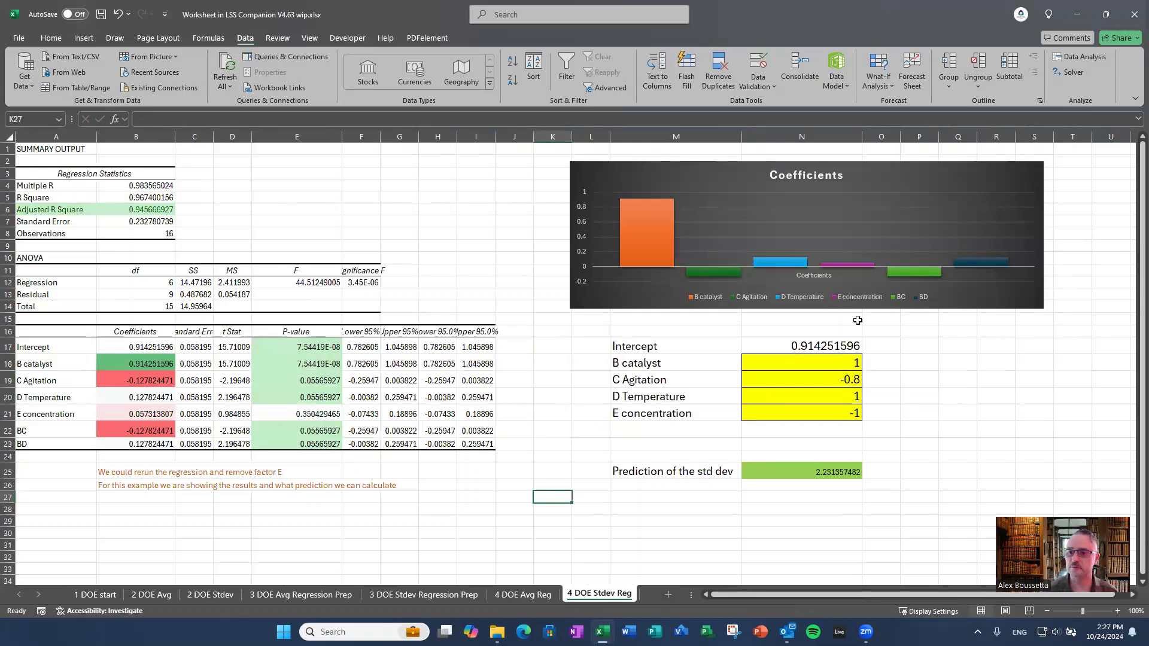
pyautogui.click(842, 363)
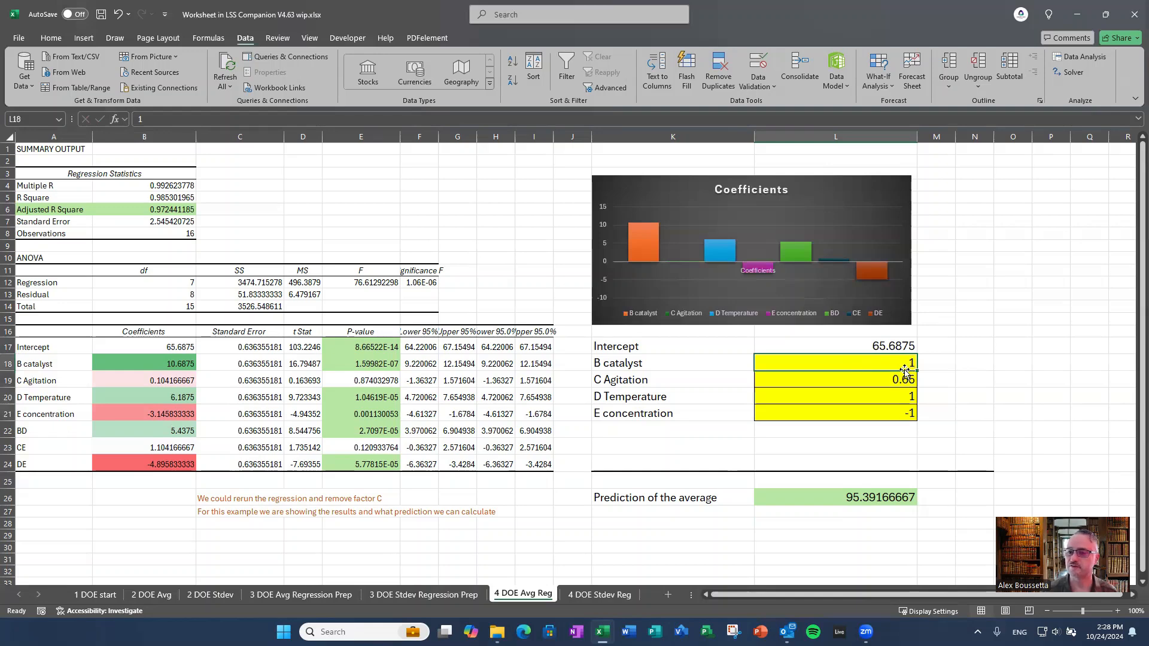
pyautogui.click(890, 383)
pyautogui.click(897, 400)
pyautogui.click(895, 414)
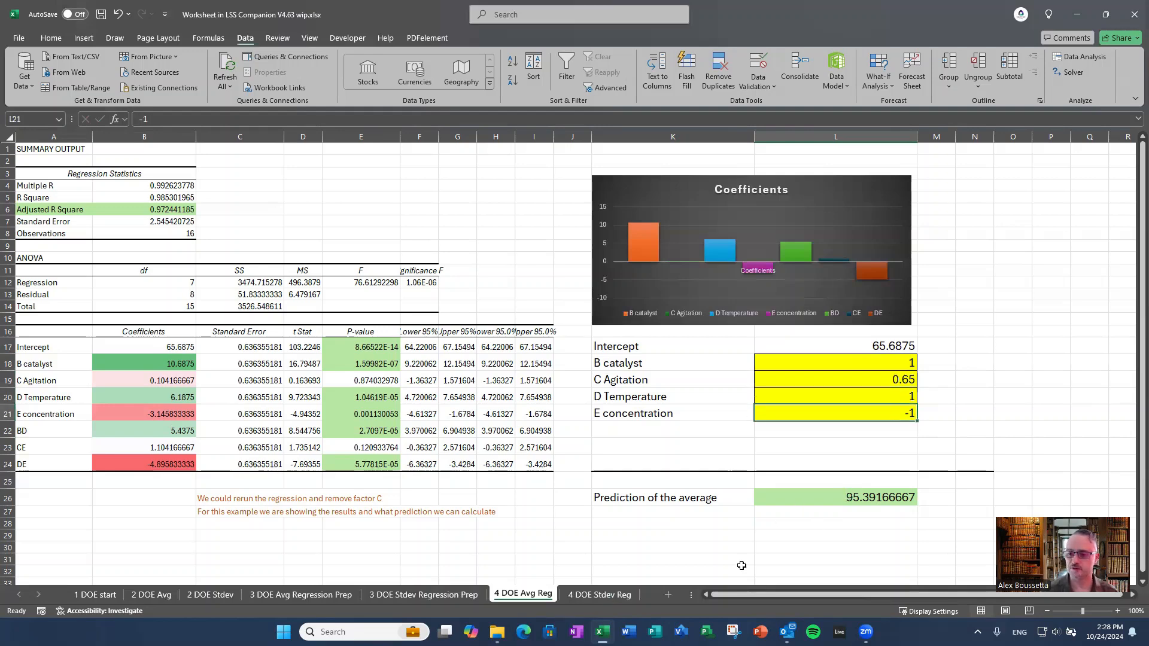
# Step: Set C Agitation to 0.65 in N19 of the 4 DOE Stdev Reg sheet
pyautogui.click(618, 598)
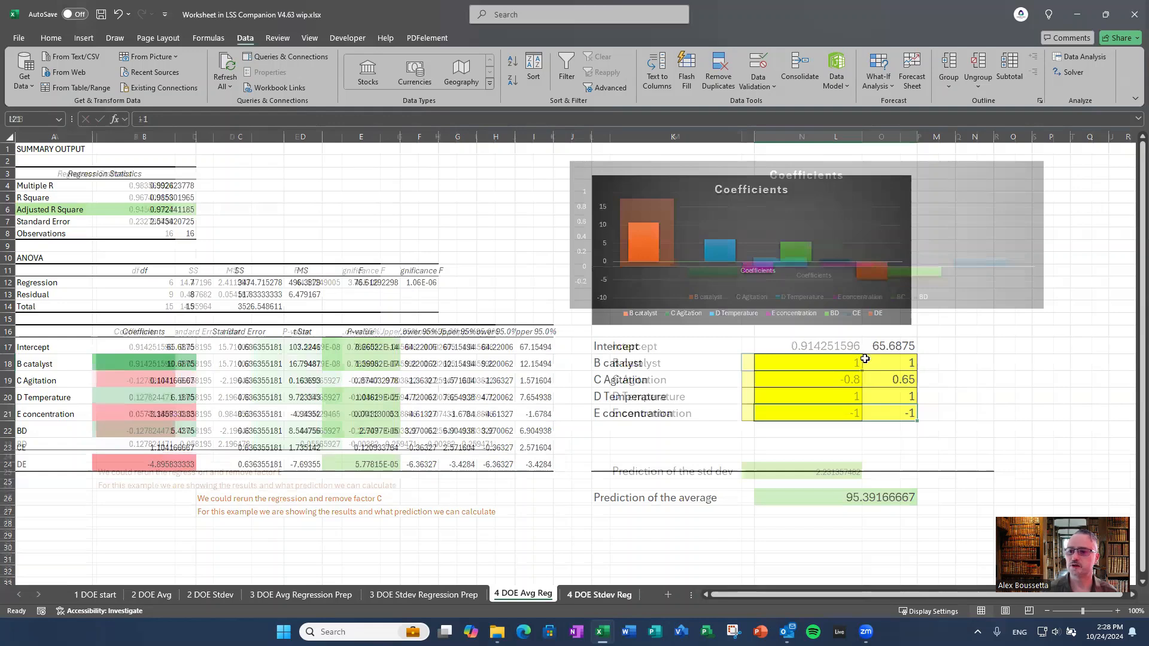
pyautogui.click(845, 381)
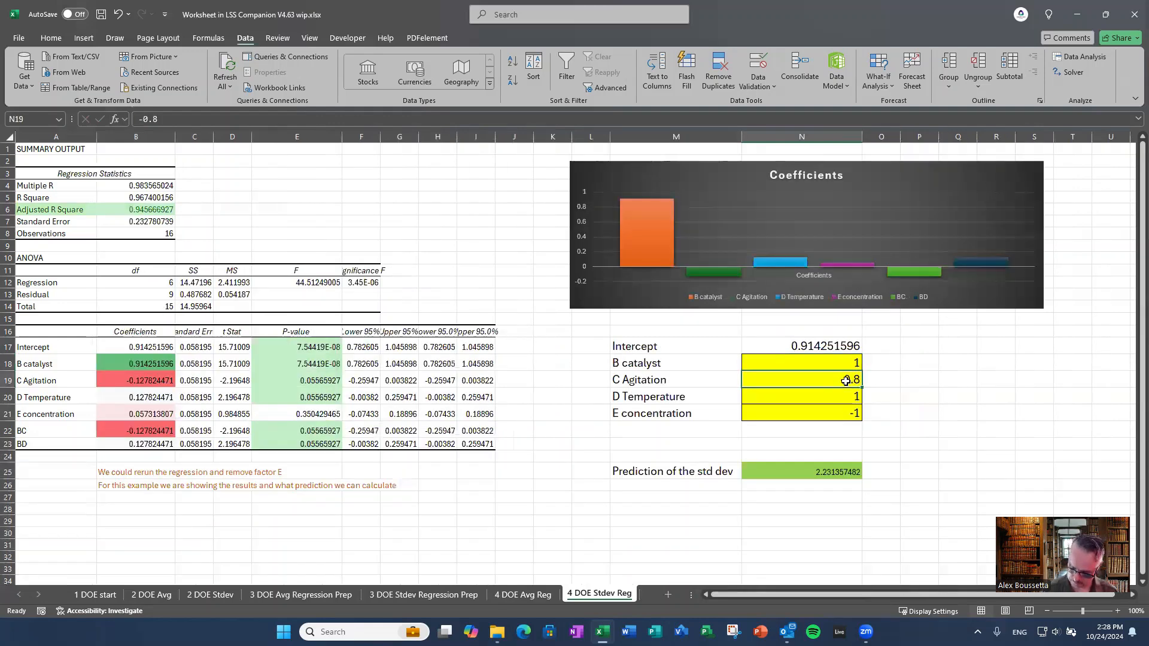
pyautogui.write('0.65')
pyautogui.press('Return')
pyautogui.press('Return')
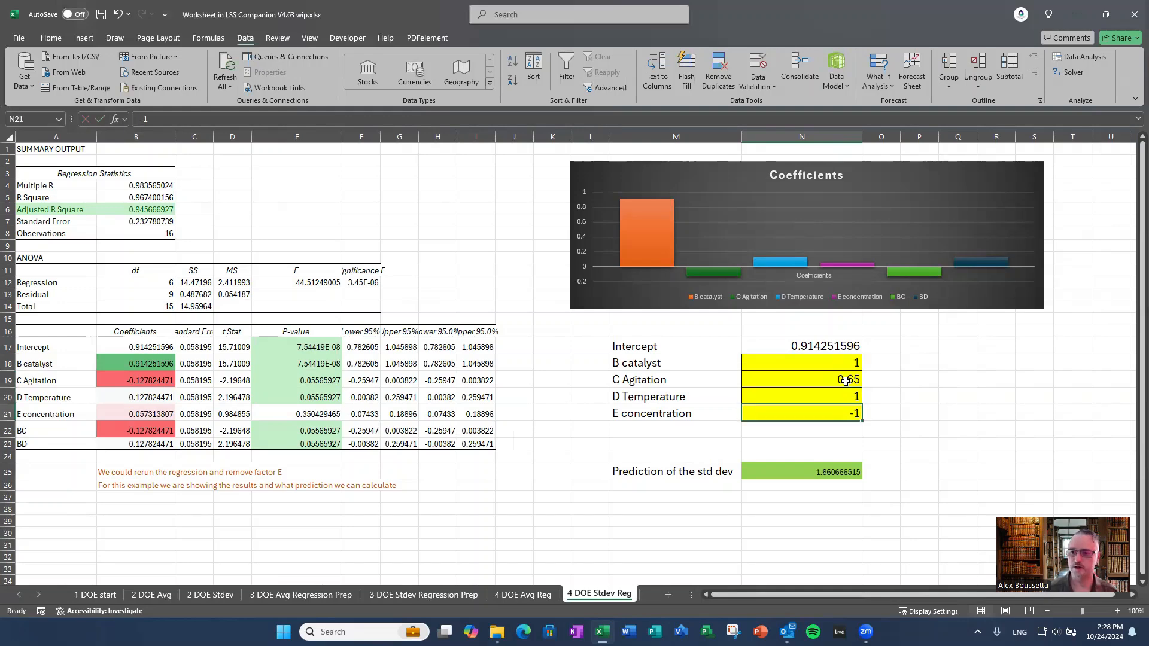
# Step: Compare the average and standard deviation regression sheets and inspect the standard deviation prediction formula in N25
pyautogui.click(530, 594)
pyautogui.click(590, 595)
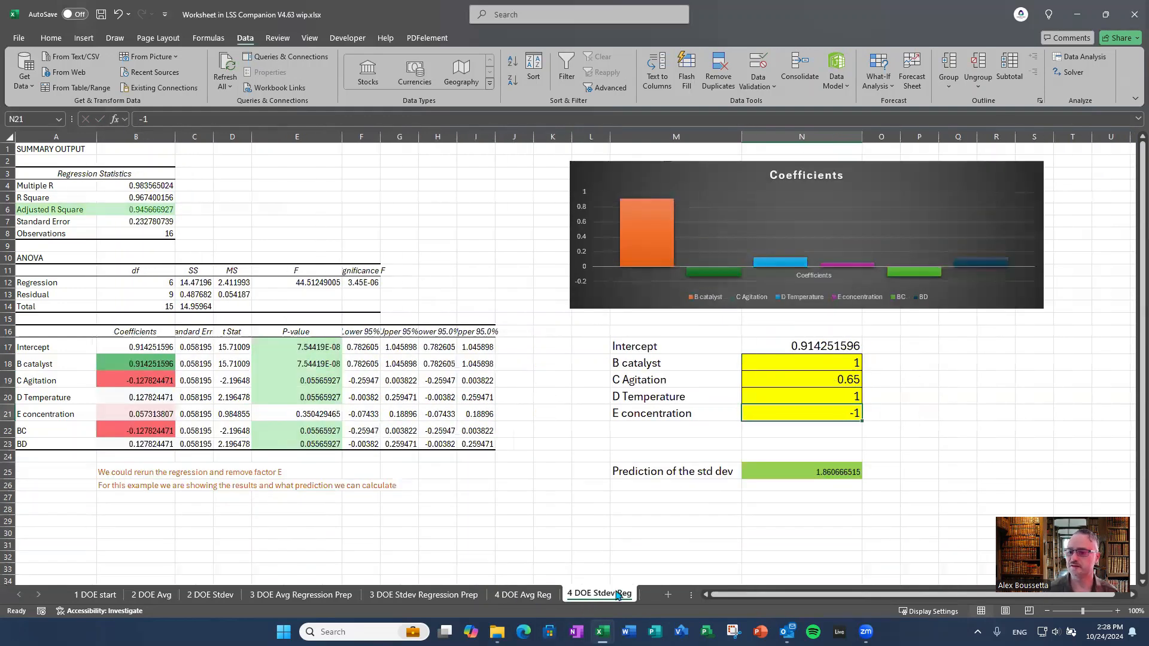
pyautogui.click(824, 471)
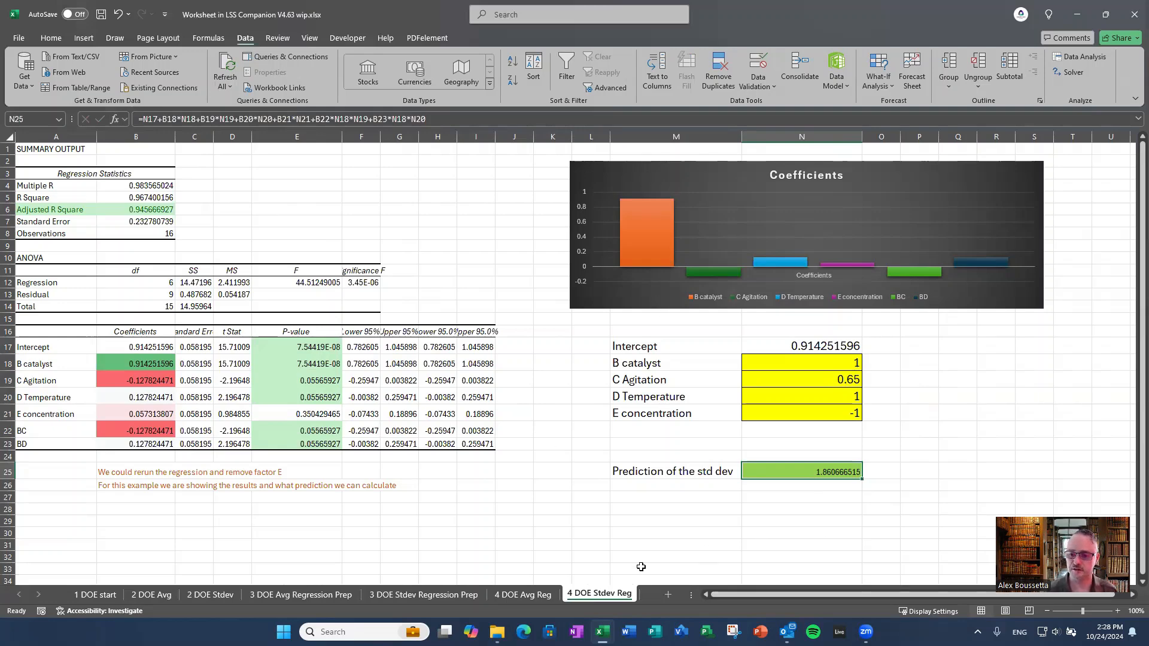
# Step: Copy the four factor names and their settings in M18:N21 of the 4 DOE Stdev Reg sheet
pyautogui.moveTo(662, 364); pyautogui.dragTo(808, 411)
pyautogui.hotkey('ctrl', 'c')
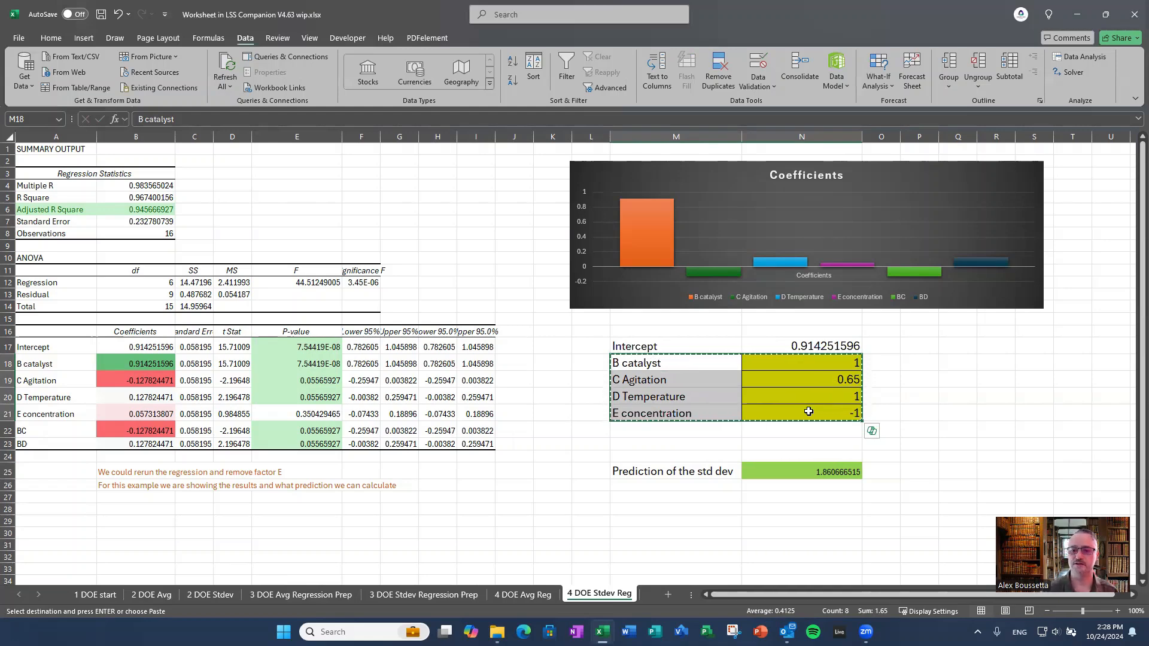
pyautogui.click(765, 440)
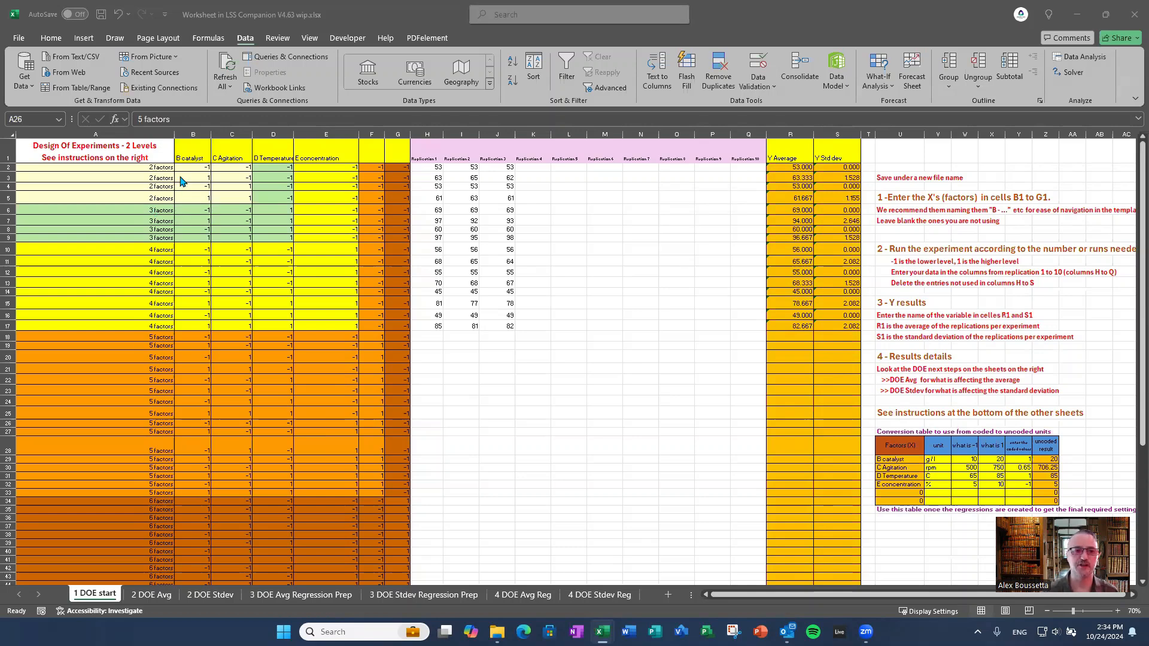
# Step: Review the factor headers from C Agitation to E concentration on the 1 DOE start sheet
pyautogui.scroll(1, 190, 178)
pyautogui.scroll(1, 213, 169)
pyautogui.click(237, 160)
pyautogui.click(274, 159)
pyautogui.click(326, 159)
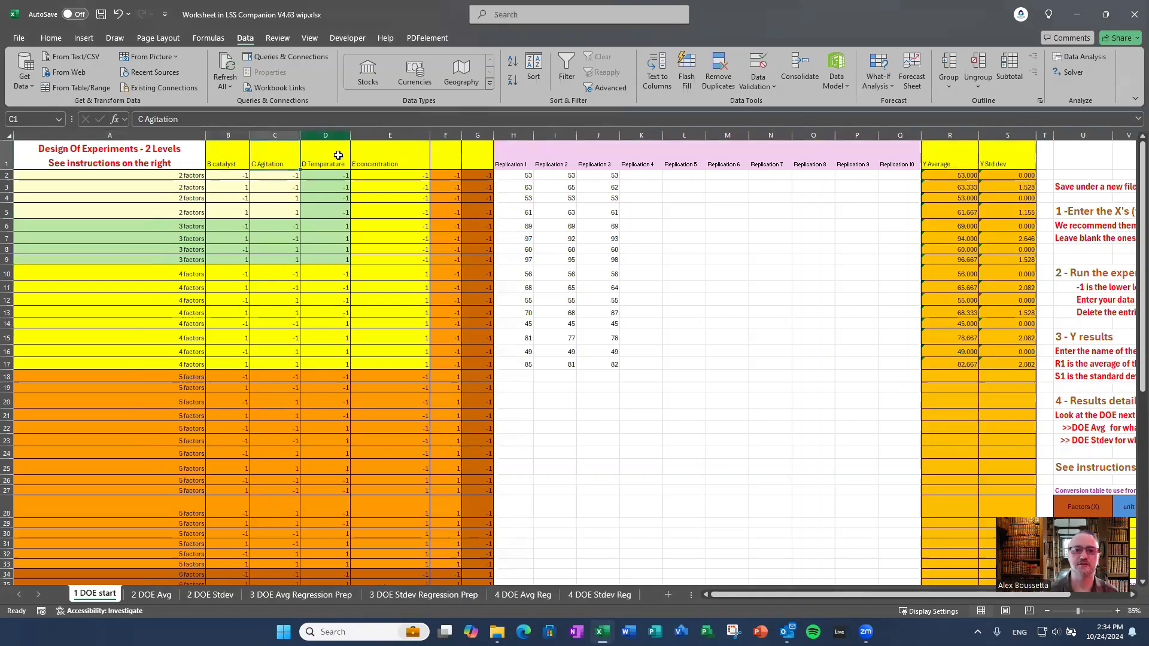
pyautogui.click(397, 162)
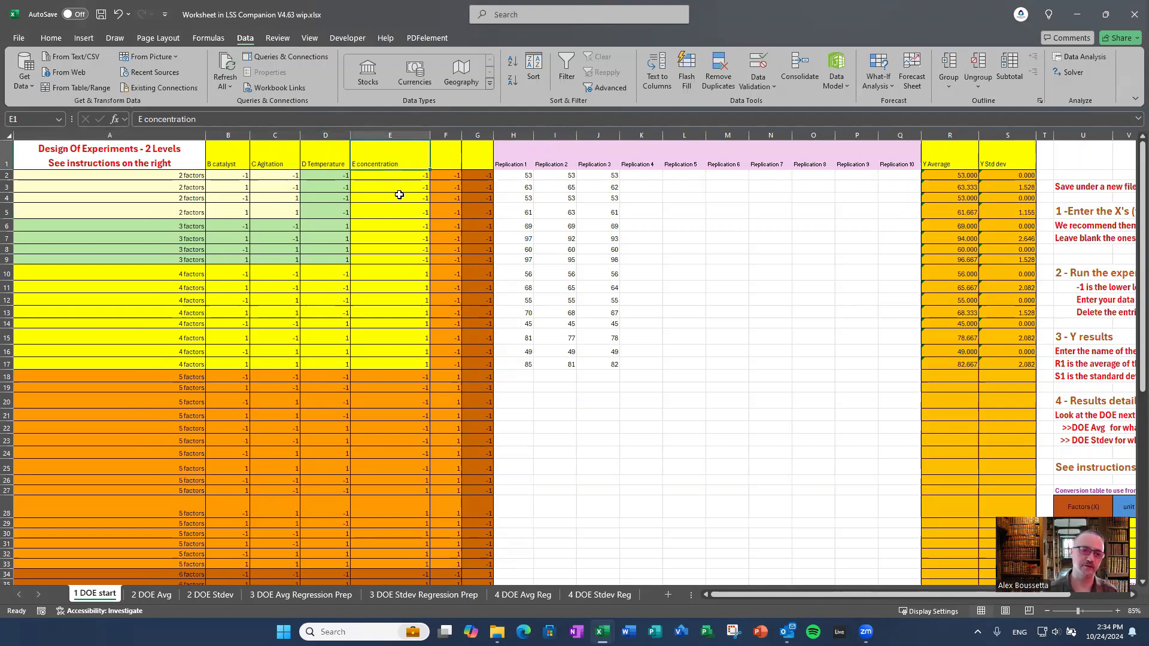
# Step: Look across row 3 of the experiment table, from the E concentration level through the replications to the Y results
pyautogui.press('Down')
pyautogui.press('Down')
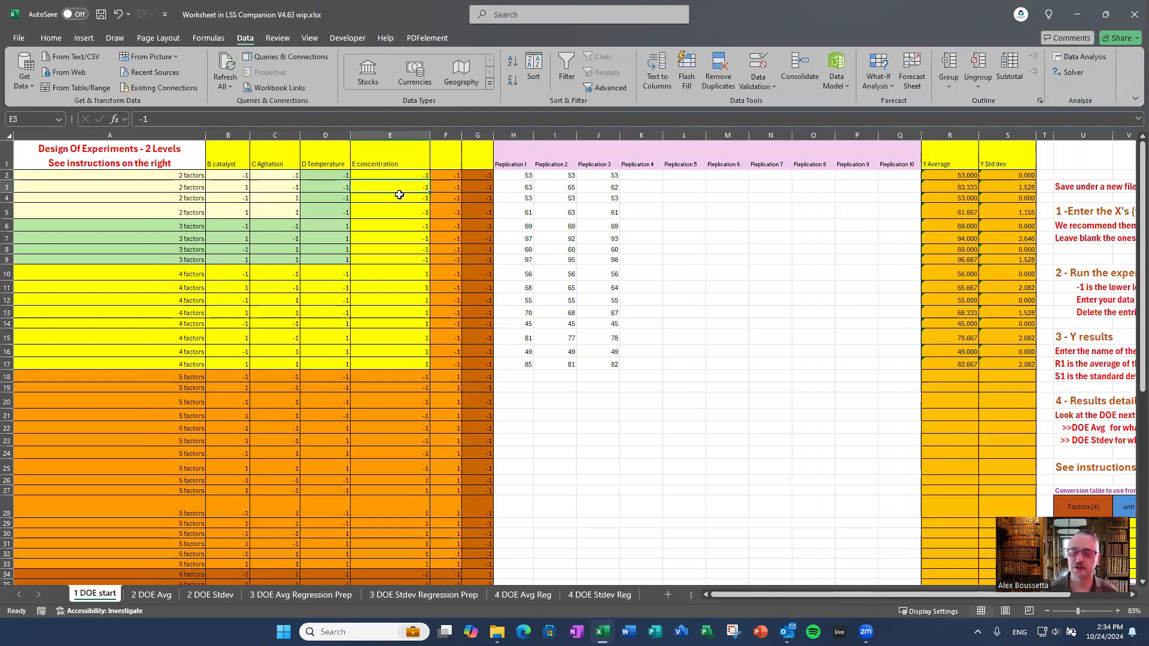
pyautogui.press('Right')
pyautogui.press('Right')
pyautogui.press('Right')
pyautogui.press('Right')
pyautogui.press('Right')
pyautogui.press('Right')
pyautogui.press('Right')
pyautogui.press('Right')
pyautogui.press('Right')
pyautogui.press('Right')
pyautogui.press('Right')
pyautogui.press('Right')
pyautogui.press('Right')
pyautogui.press('Right')
pyautogui.press('Right')
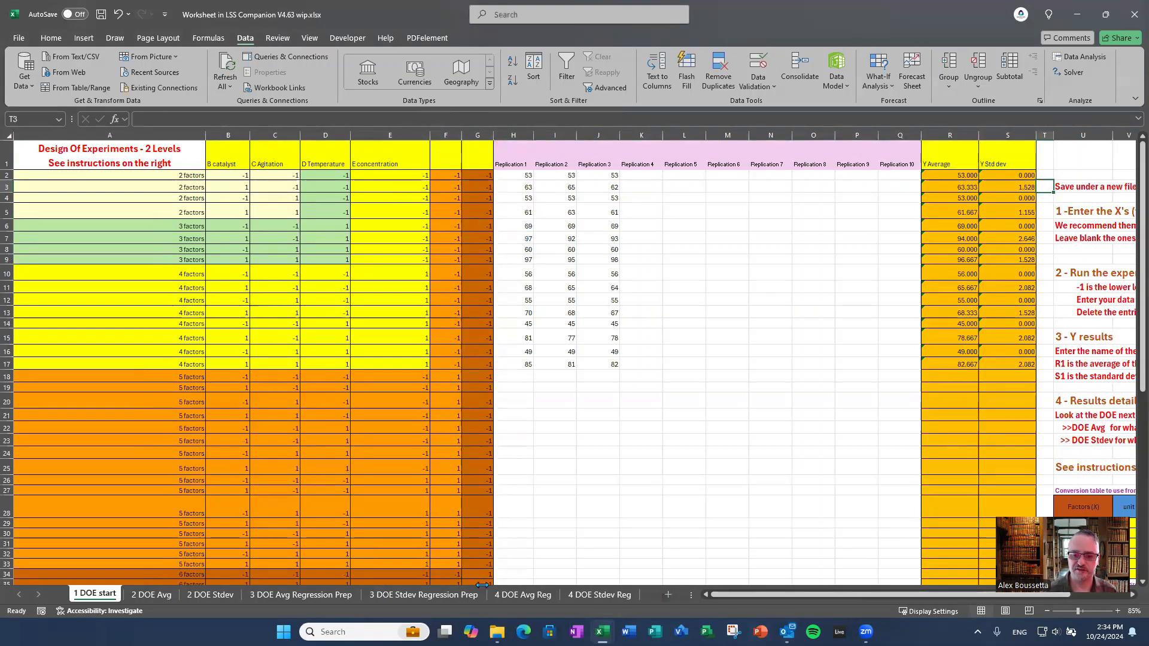
# Step: Check the C Agitation setting on the 4 DOE Avg Reg sheet and find the coded-to-uncoded conversion table on 1 DOE start
pyautogui.click(522, 594)
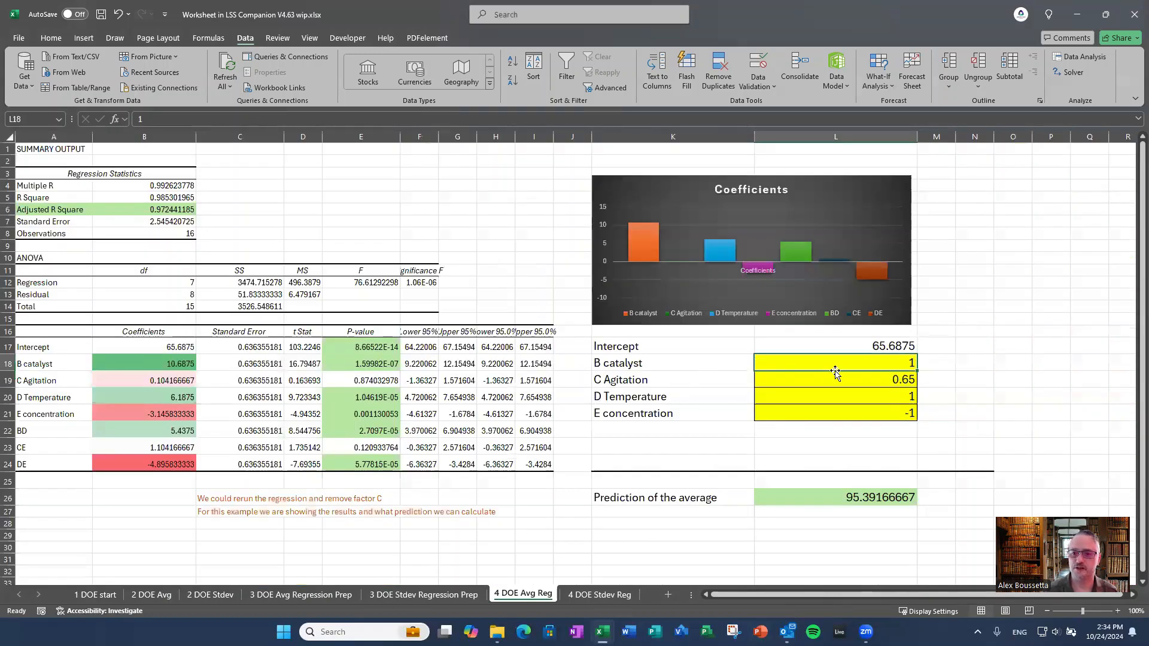
pyautogui.click(865, 379)
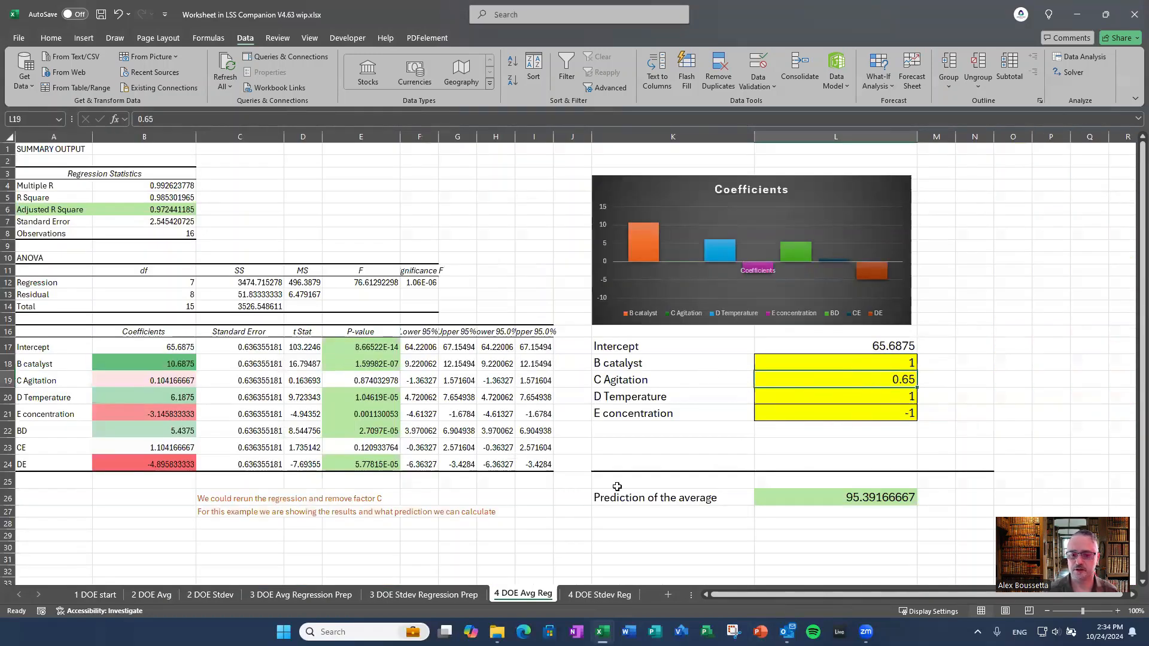
pyautogui.click(106, 595)
pyautogui.click(766, 424)
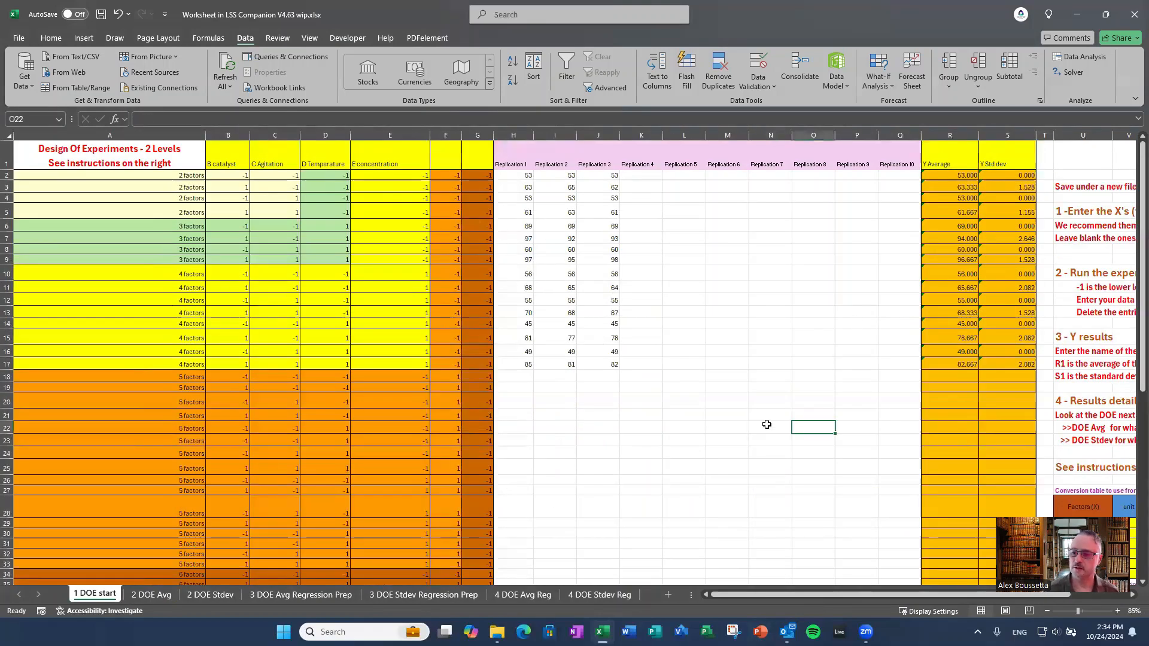
pyautogui.press('Right')
pyautogui.press('Right')
pyautogui.press('Right')
pyautogui.press('Right')
pyautogui.press('Right')
pyautogui.press('Right')
pyautogui.press('Right')
pyautogui.press('Right')
pyautogui.press('Right')
pyautogui.press('Right')
pyautogui.press('Right')
pyautogui.press('Right')
pyautogui.press('Right')
pyautogui.press('Right')
pyautogui.press('Right')
pyautogui.press('Right')
pyautogui.press('Down')
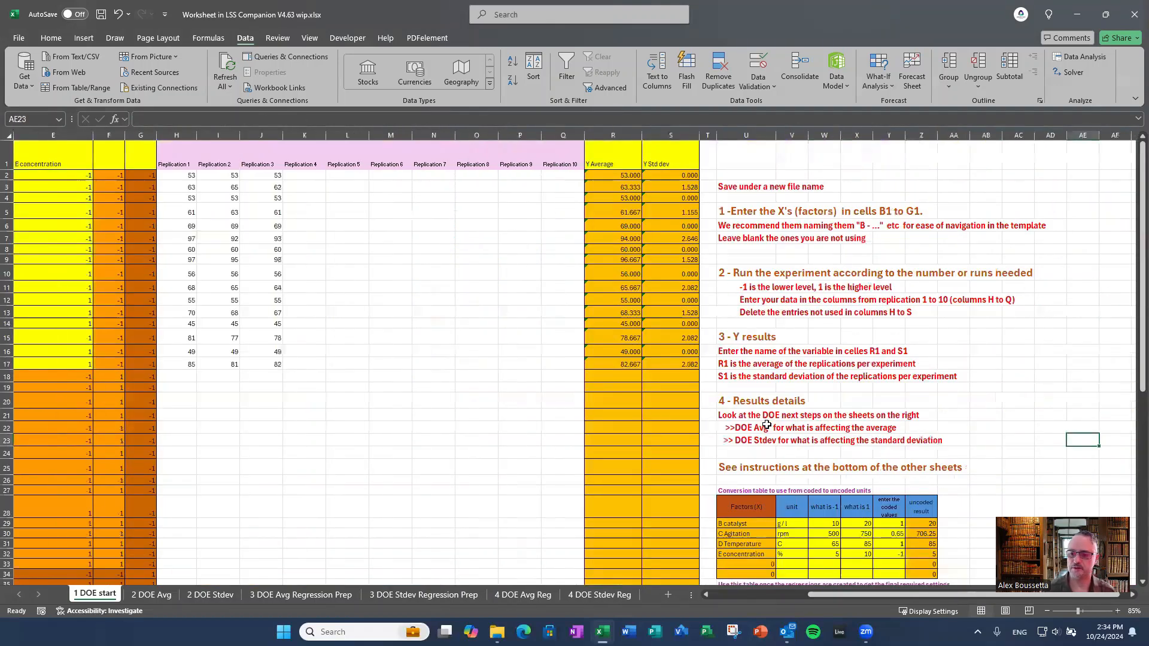
# Step: Examine the conversion table's low levels and the coded values for B catalyst, C Agitation, D Temperature and E concentration
pyautogui.click(856, 532)
pyautogui.scroll(1, 838, 524)
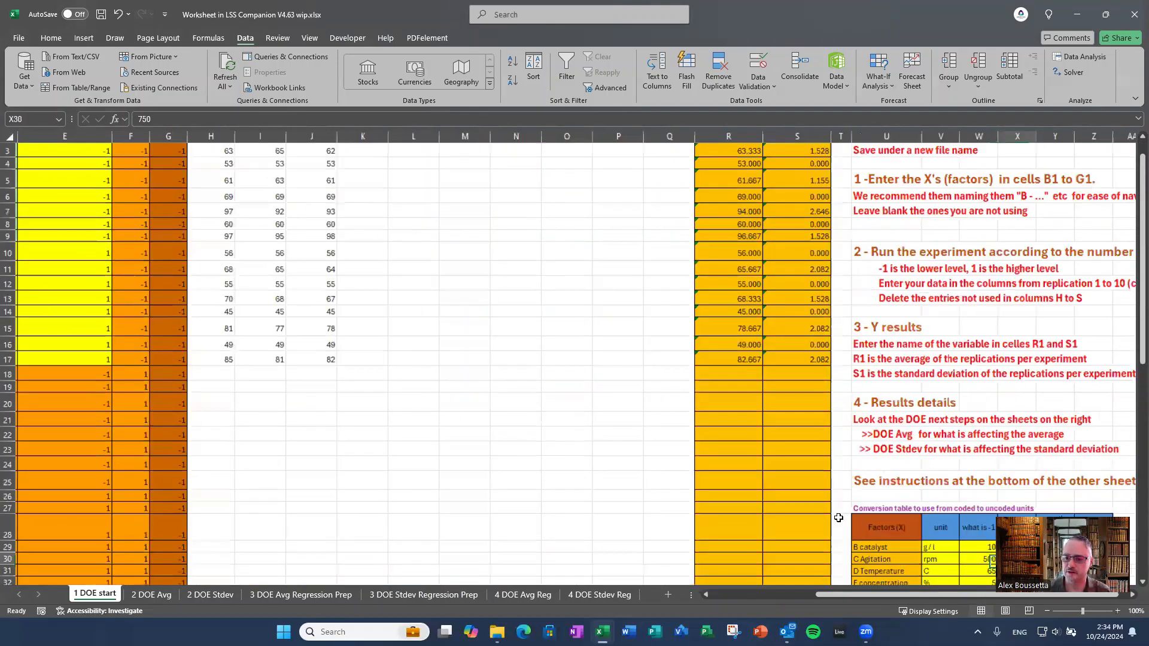
pyautogui.scroll(2, 851, 496)
pyautogui.click(942, 381)
pyautogui.press('Right')
pyautogui.press('Right')
pyautogui.press('Right')
pyautogui.press('Right')
pyautogui.press('Right')
pyautogui.press('Right')
pyautogui.press('Right')
pyautogui.press('Right')
pyautogui.press('Right')
pyautogui.press('Right')
pyautogui.press('Right')
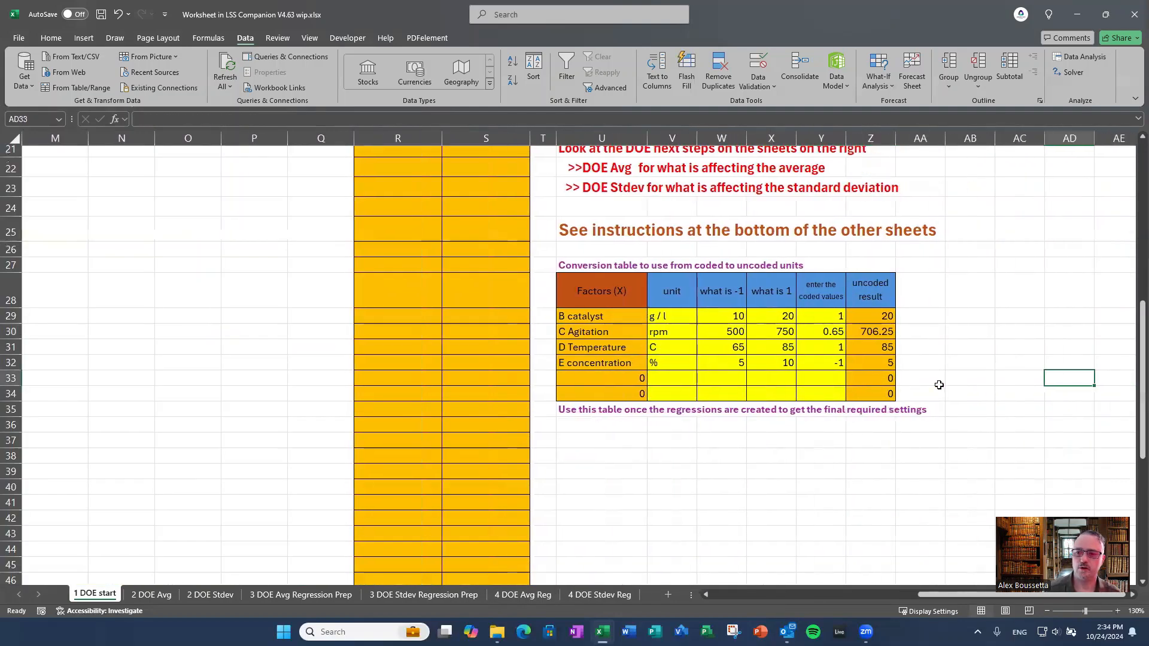
pyautogui.click(655, 316)
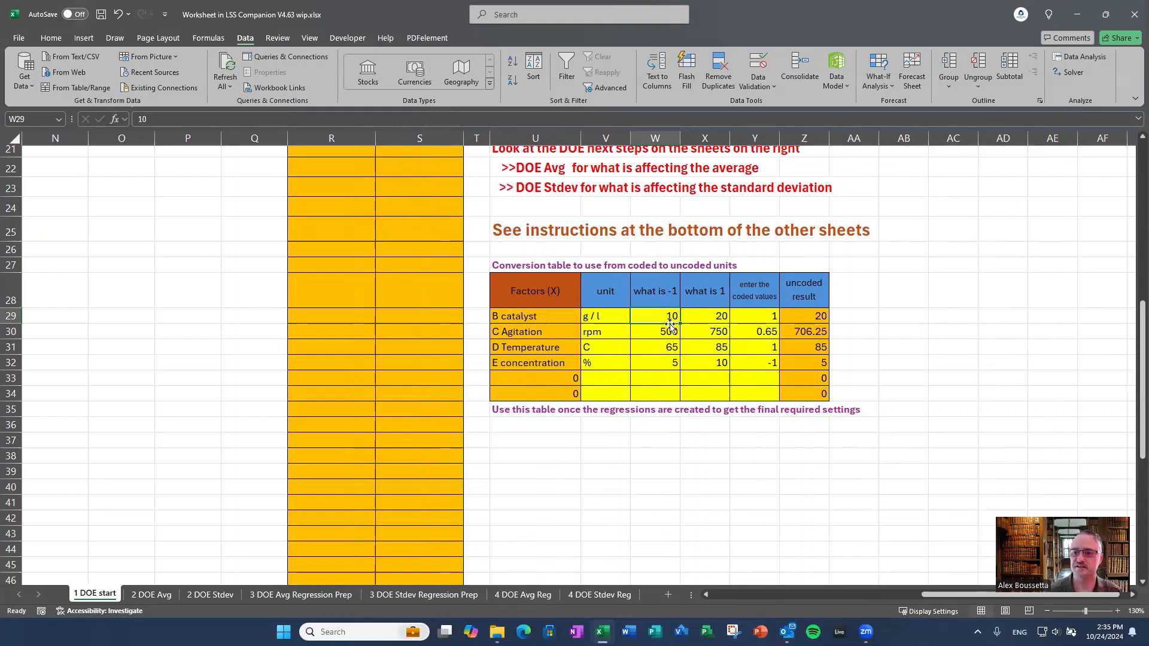
pyautogui.click(757, 316)
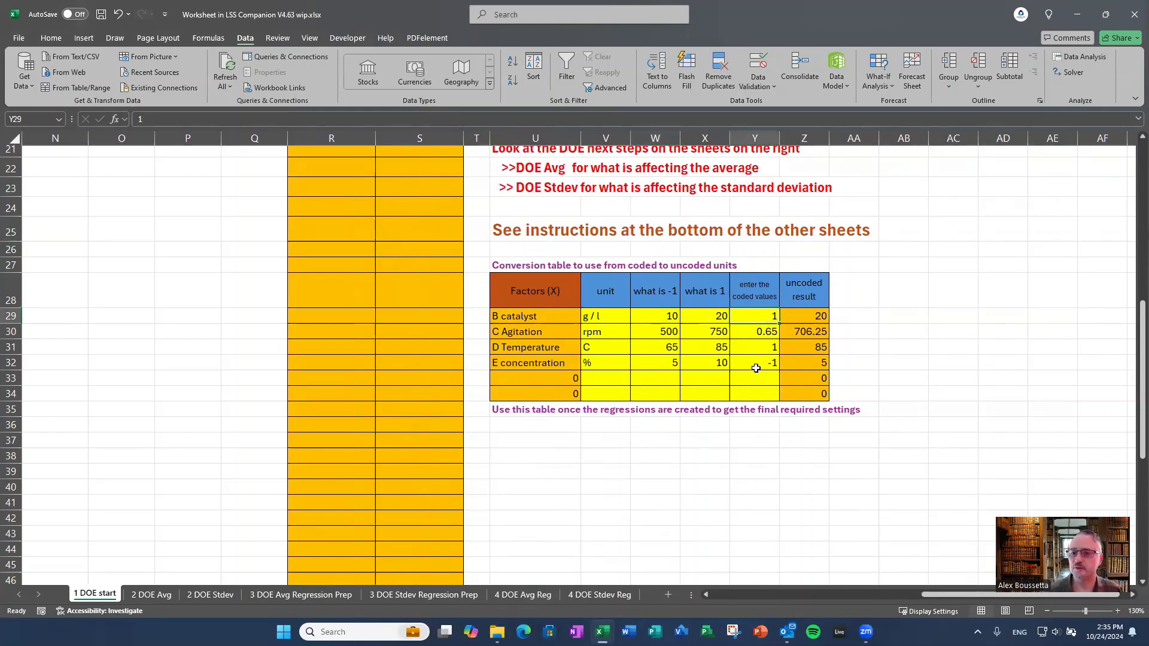
pyautogui.press('Down')
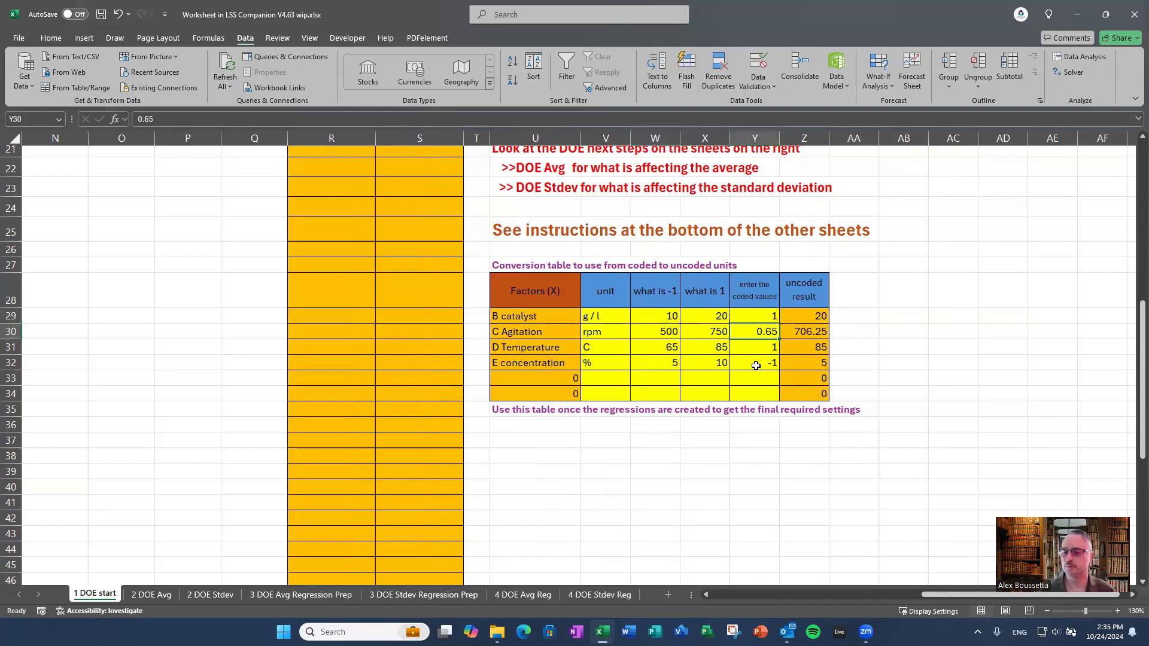
pyautogui.press('Down')
pyautogui.press('Down')
pyautogui.press('Down')
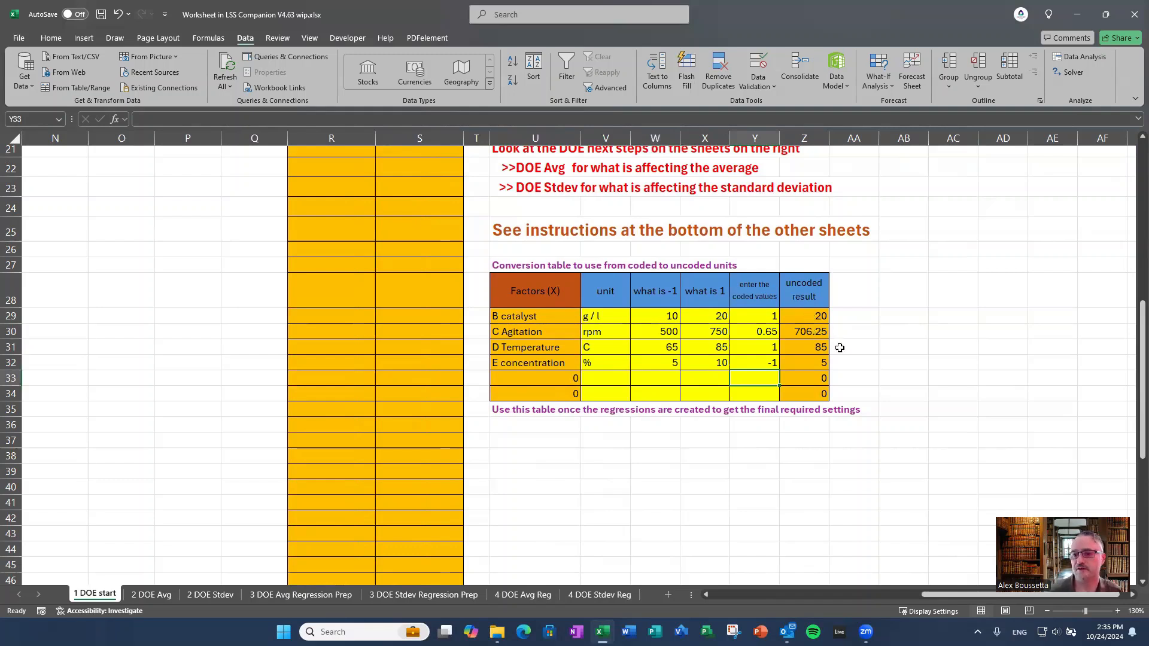
# Step: Inspect the uncoded results for C Agitation, D Temperature and E concentration in the conversion table
pyautogui.click(821, 333)
pyautogui.press('Down')
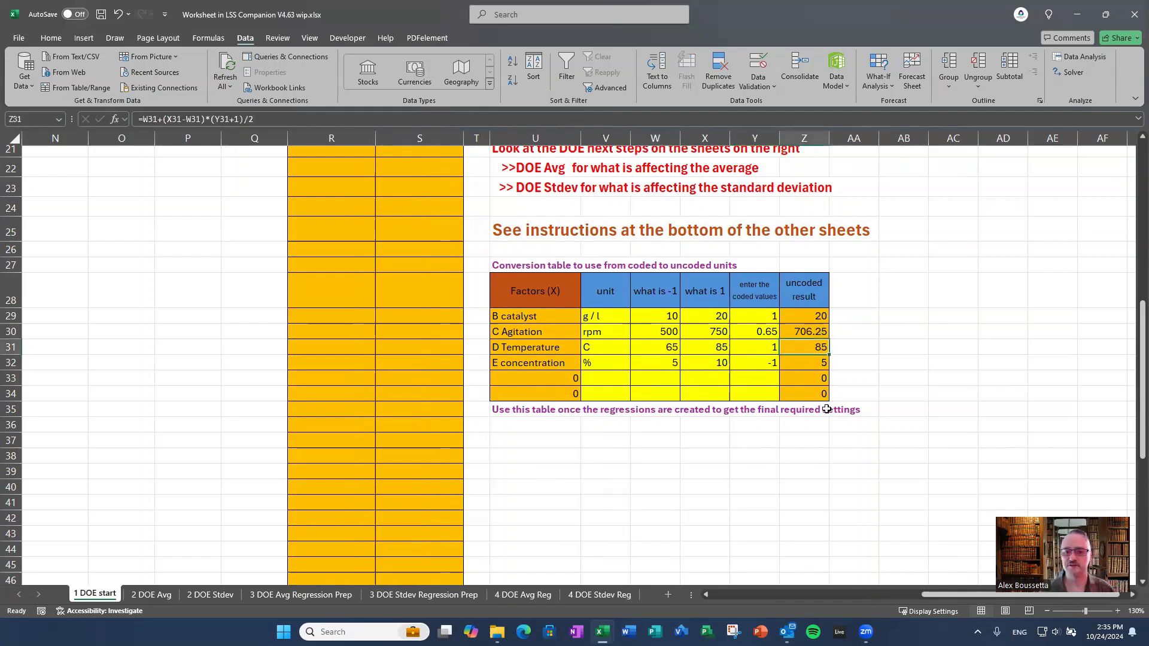
pyautogui.press('Down')
pyautogui.press('Up')
pyautogui.press('Up')
pyautogui.press('Down')
# Step: Try a coded D Temperature value of 0.75 in Y31 of the conversion table and restore it to 1
pyautogui.press('Left')
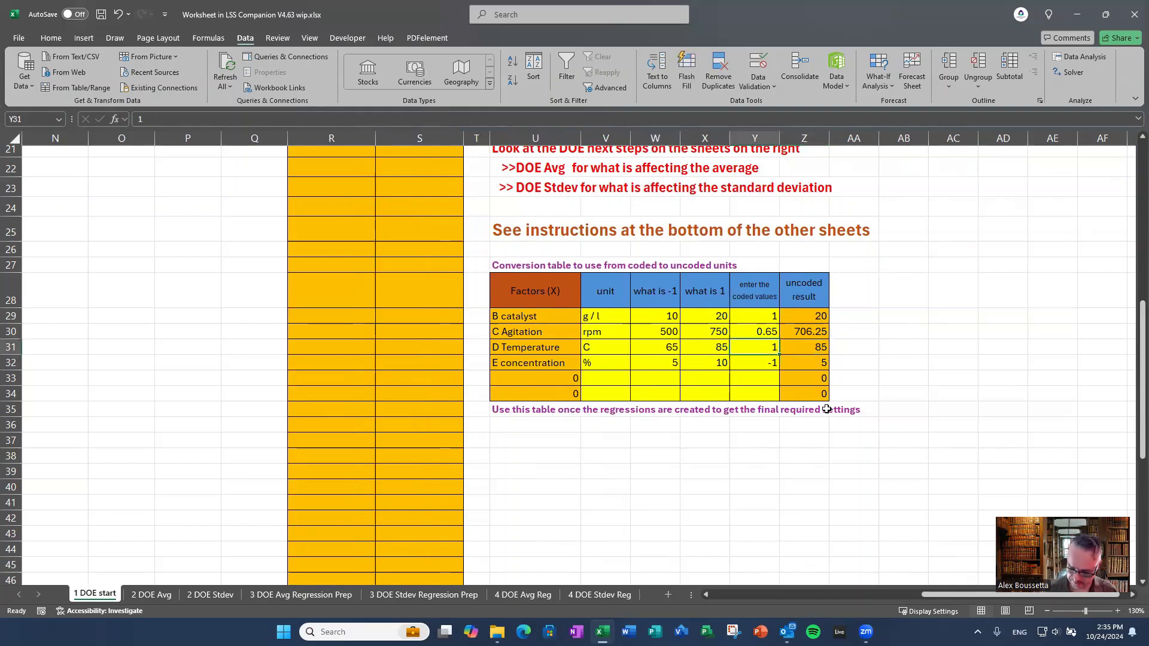
pyautogui.write('0.75')
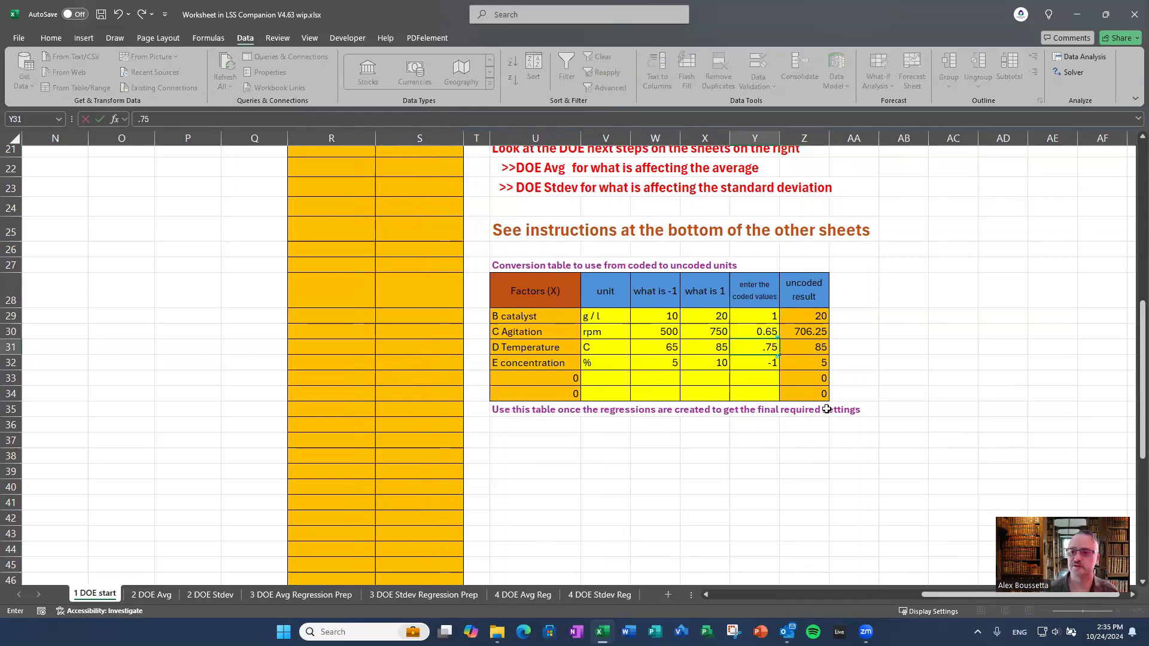
pyautogui.press('Return')
pyautogui.press('Up')
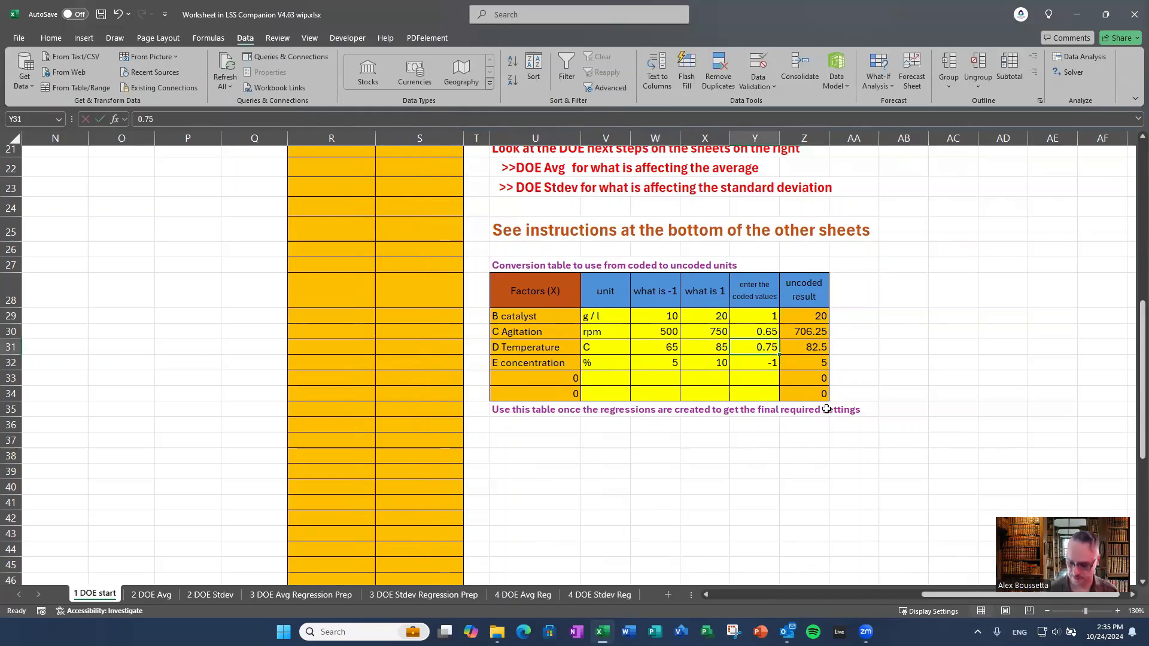
pyautogui.write('1')
pyautogui.press('Return')
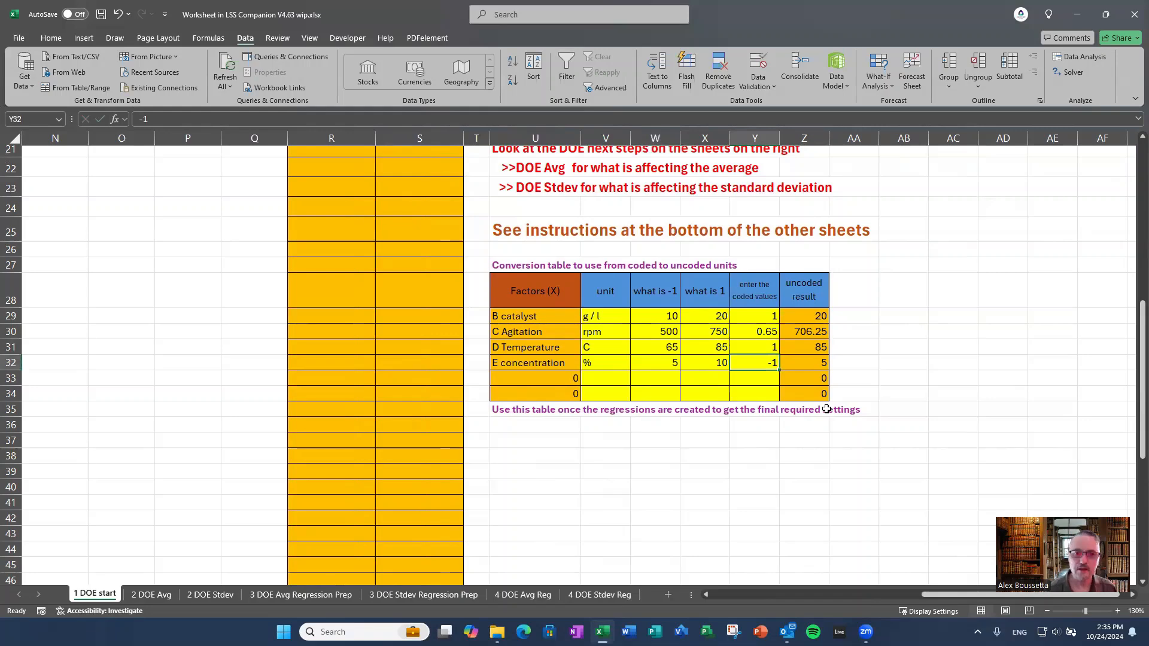
pyautogui.press('Home')
pyautogui.scroll(-3, 407, 339)
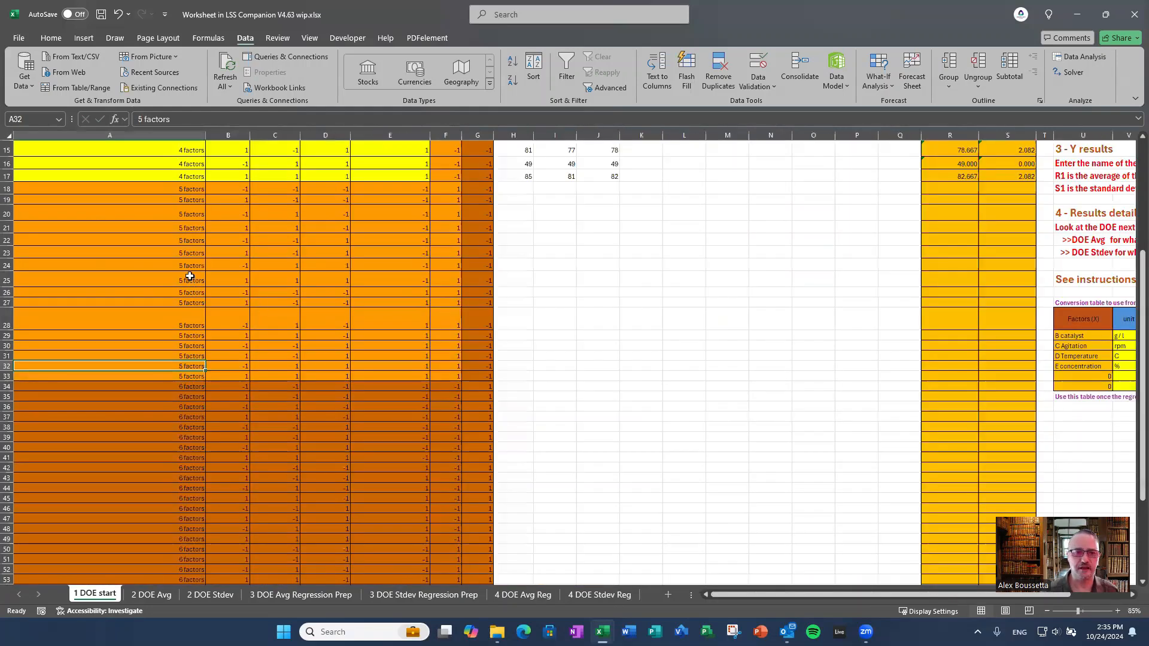
pyautogui.scroll(5, 190, 276)
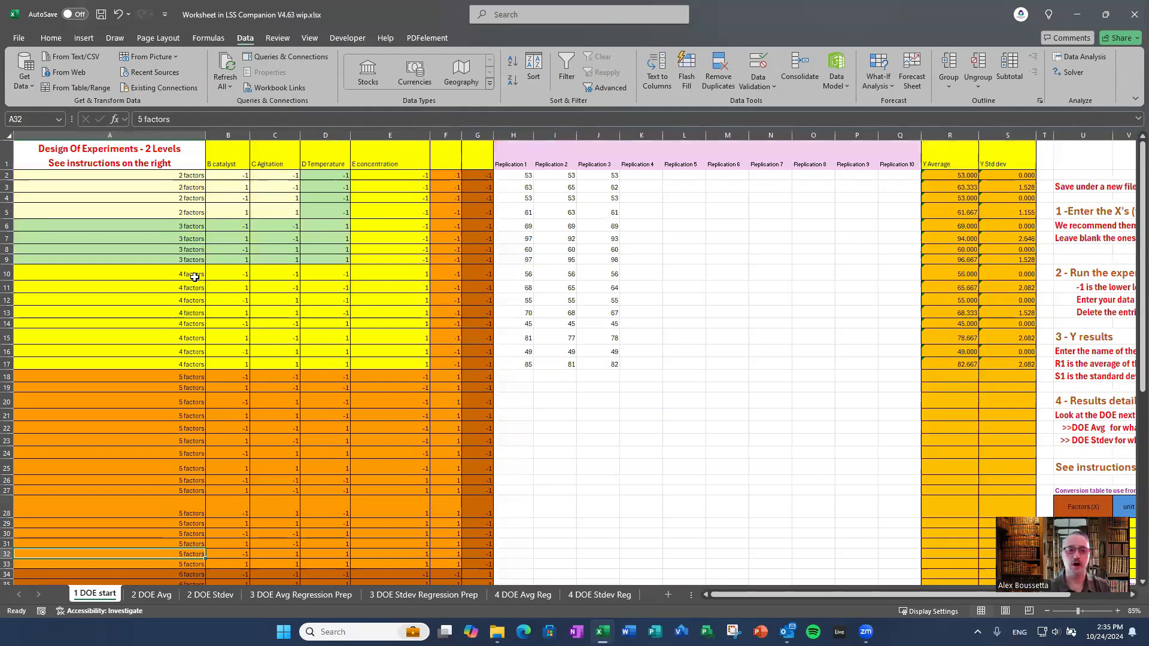